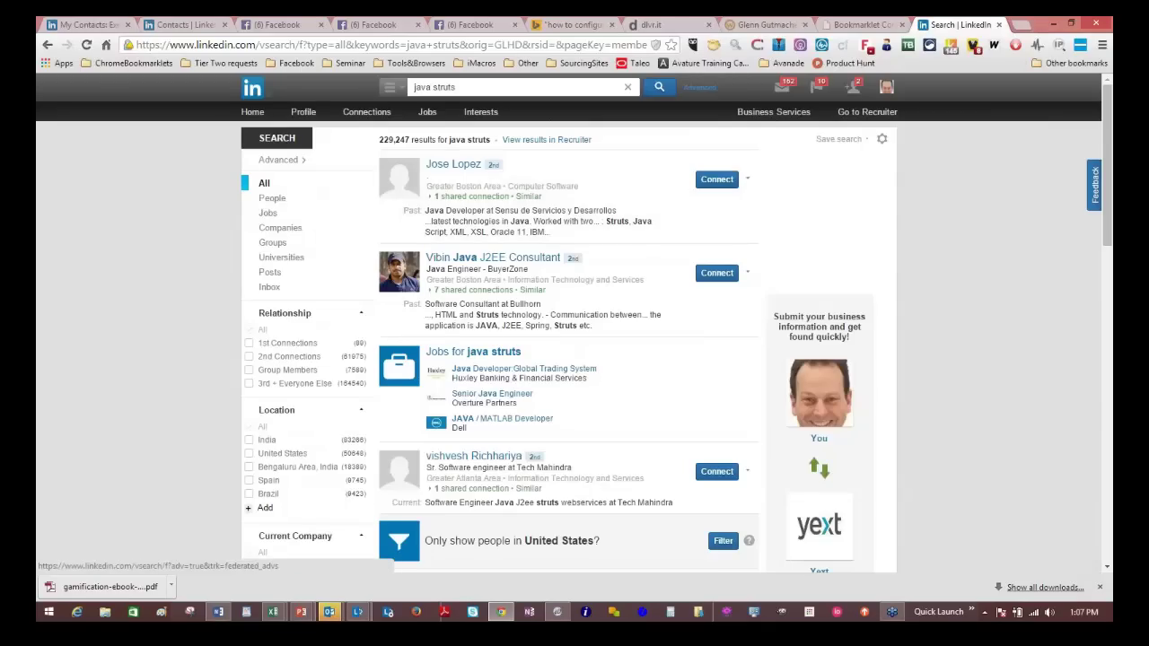
# Step: Run an advanced people search for java struts limited to people located in or near the United States
pyautogui.click(699, 87)
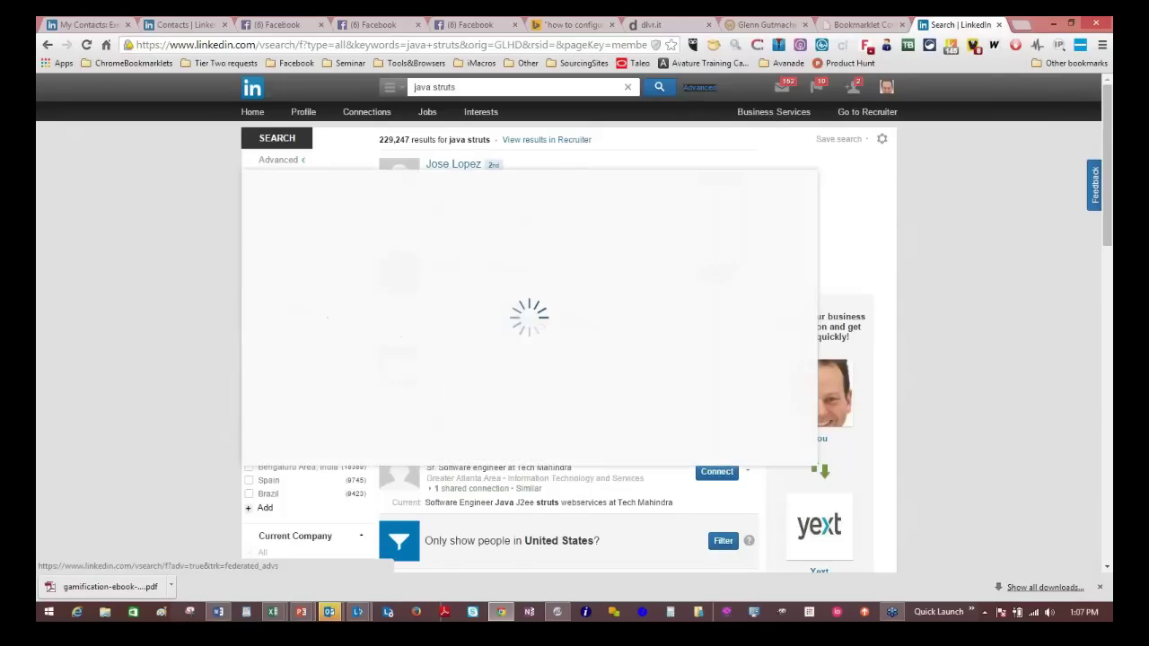
pyautogui.click(306, 481)
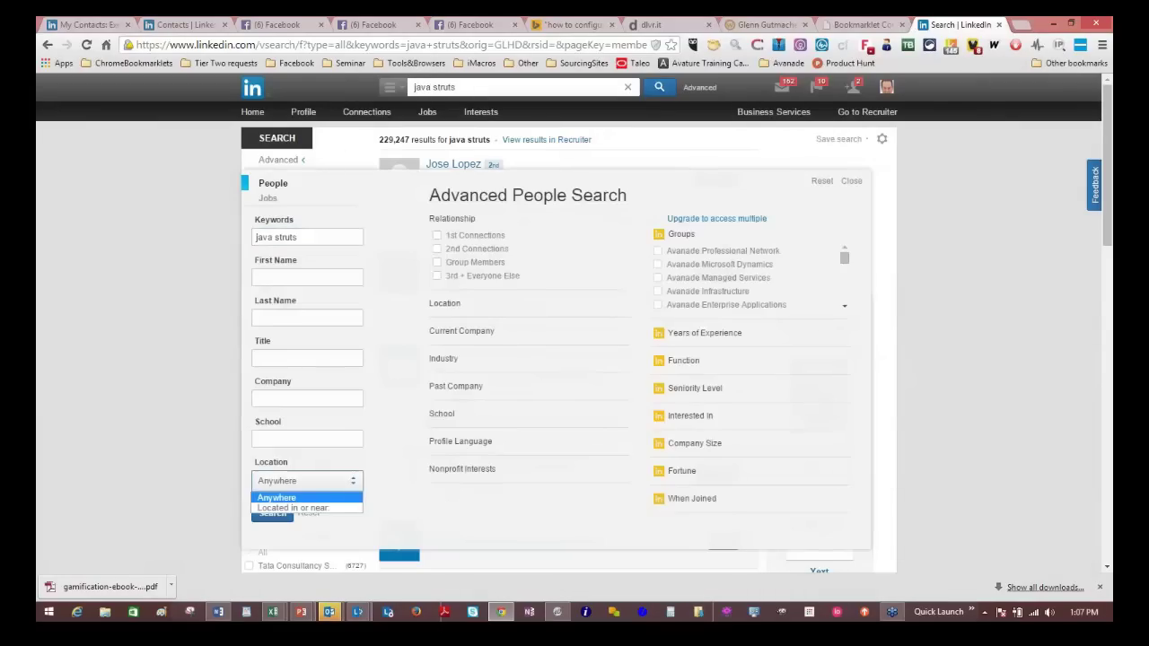
pyautogui.press('Return')
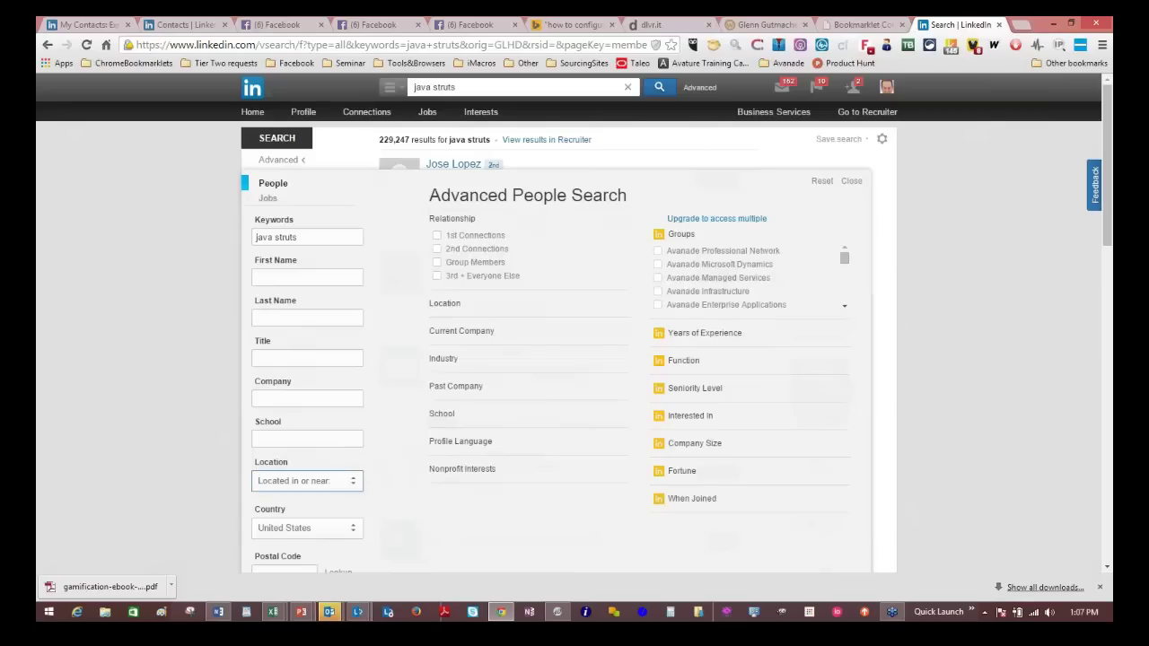
pyautogui.scroll(-5, 557, 359)
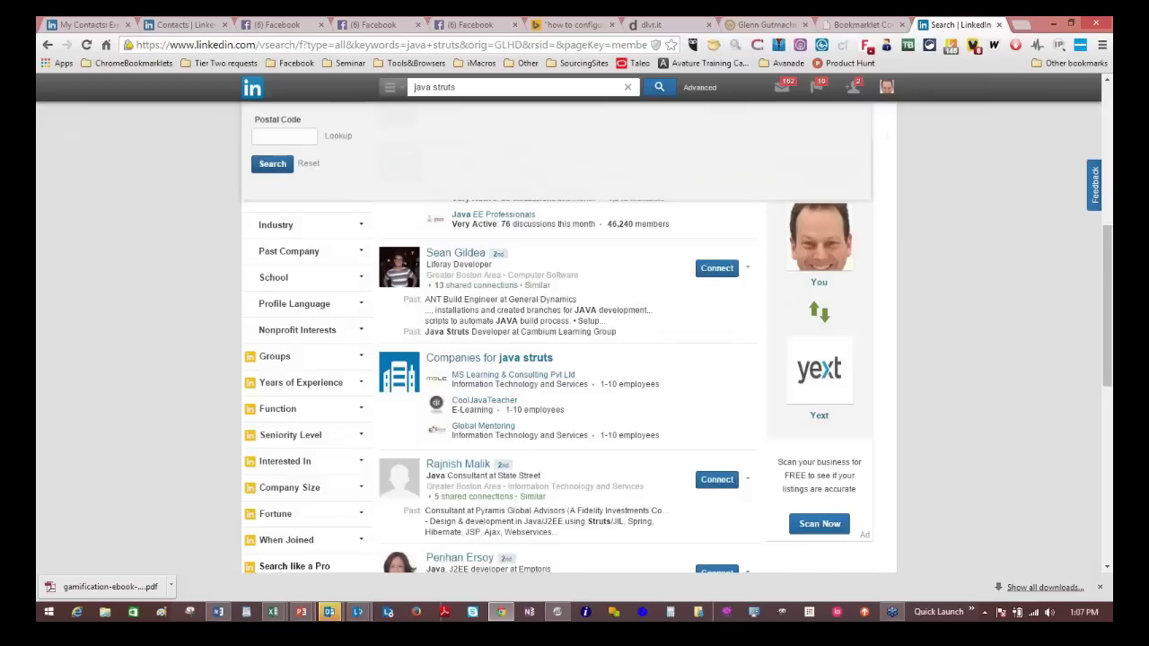
pyautogui.press('Return')
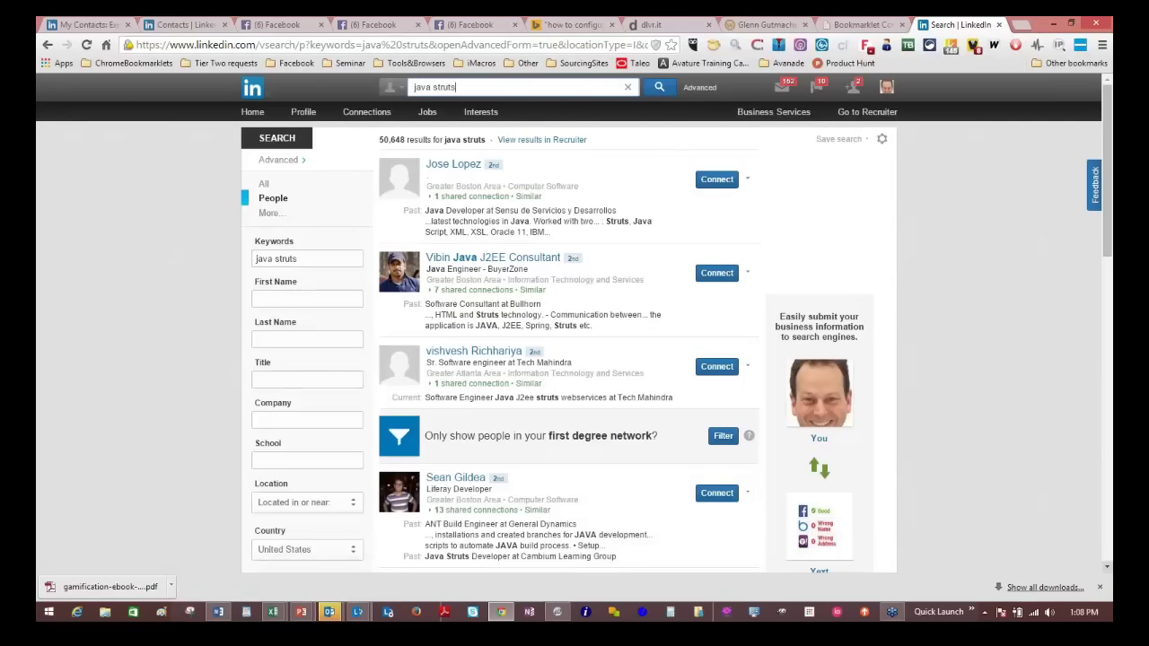
# Step: Go to the second page of the java struts people results
pyautogui.scroll(-1, 575, 330)
pyautogui.scroll(-5, 574, 341)
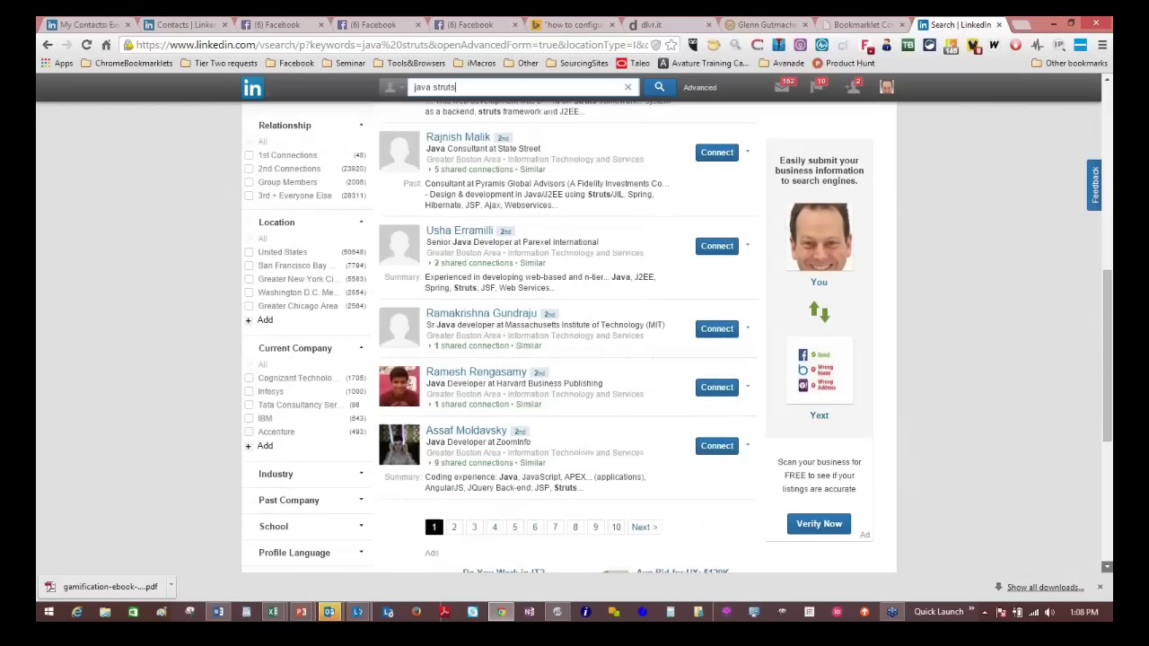
pyautogui.scroll(-2, 574, 341)
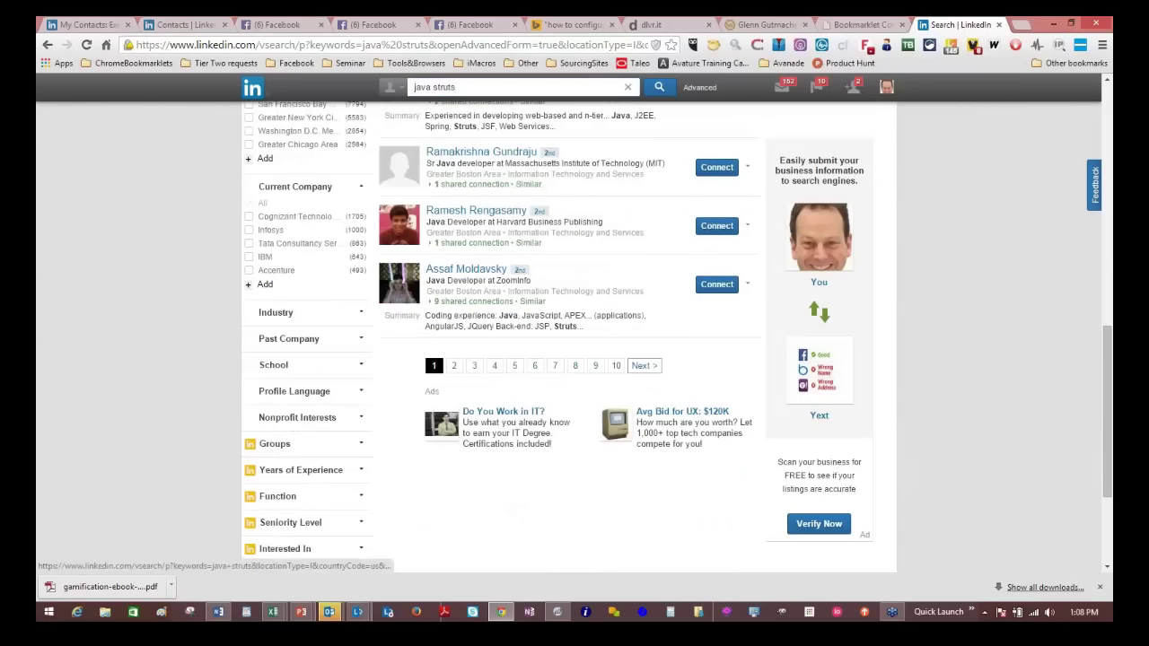
pyautogui.click(644, 365)
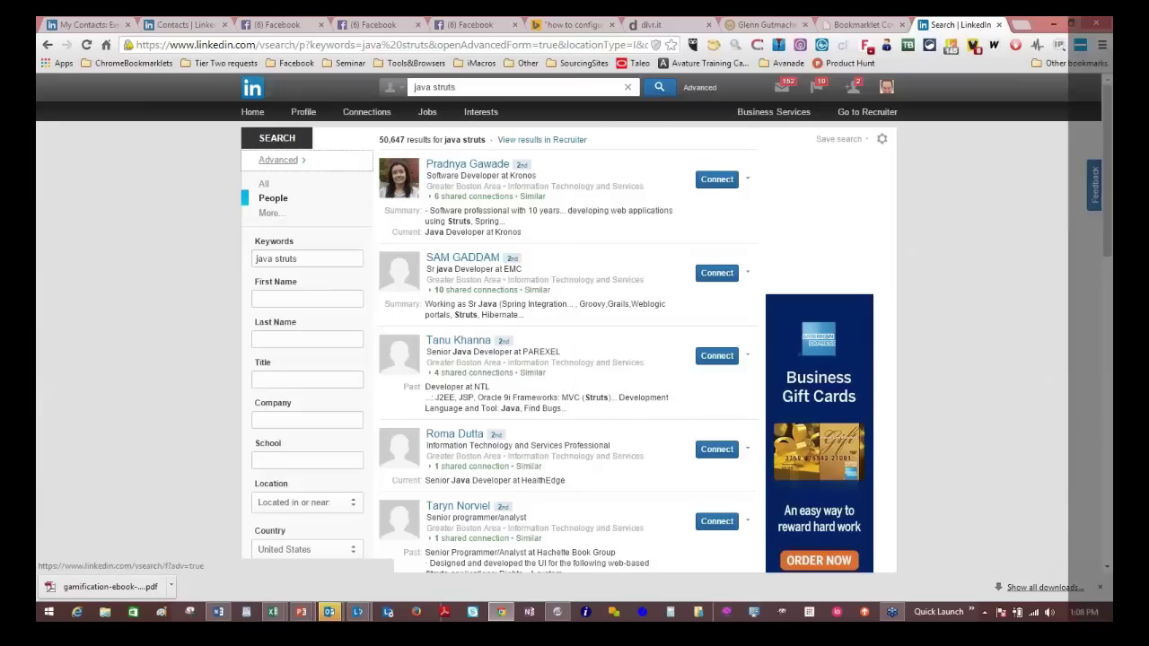
pyautogui.click(278, 160)
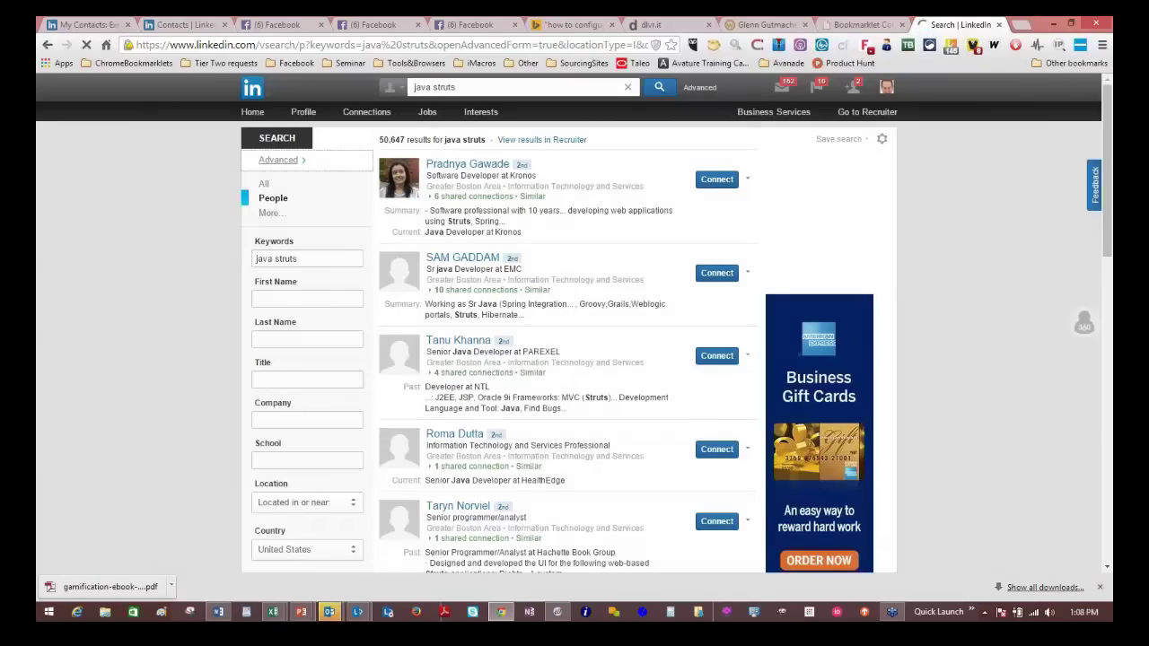
# Step: Select all the people listed on results page 2, from the first entry to the last, and copy them
pyautogui.scroll(-1, 574, 330)
pyautogui.scroll(-4, 574, 329)
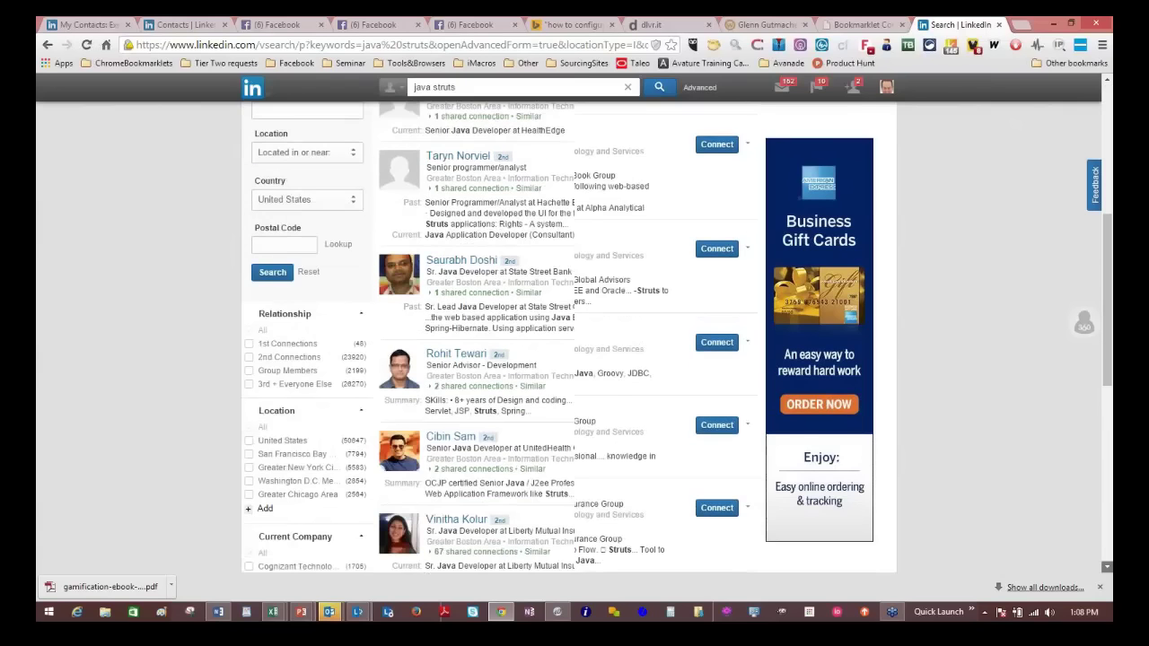
pyautogui.scroll(-2, 574, 330)
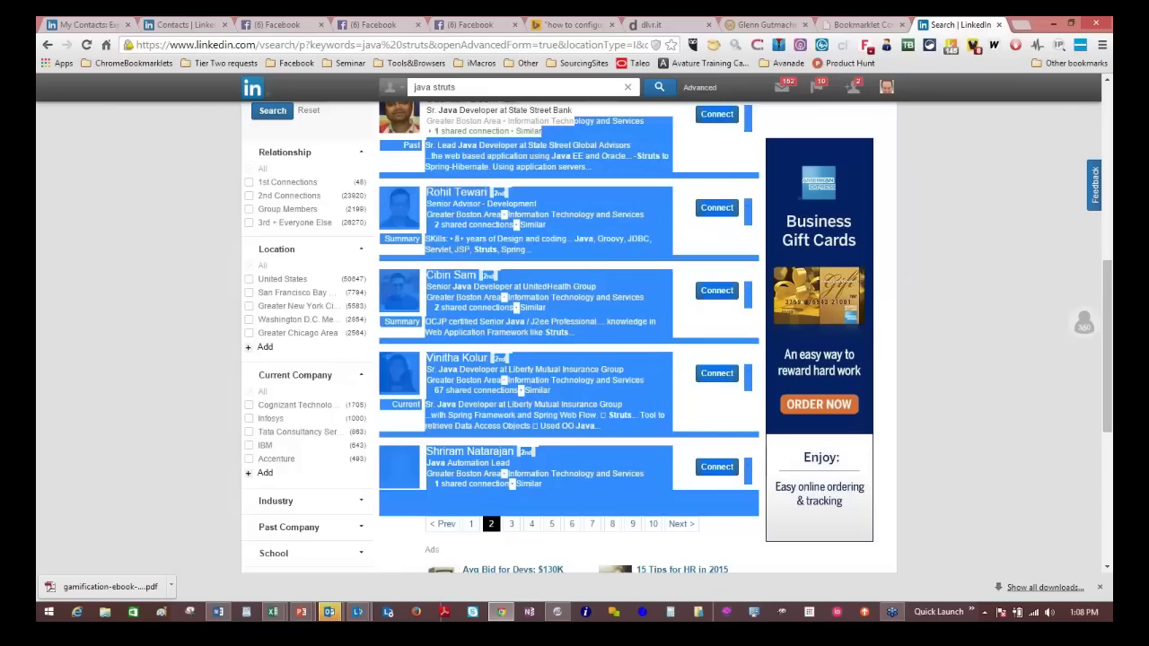
pyautogui.scroll(1, 574, 330)
pyautogui.scroll(5, 574, 329)
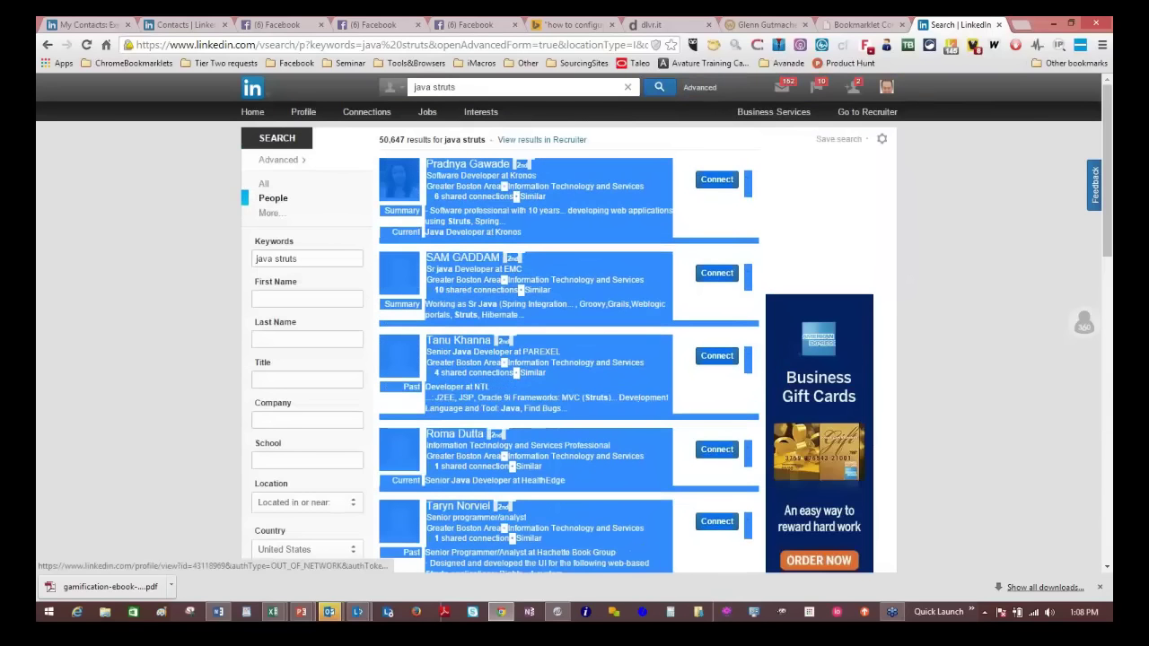
pyautogui.rightClick(554, 199)
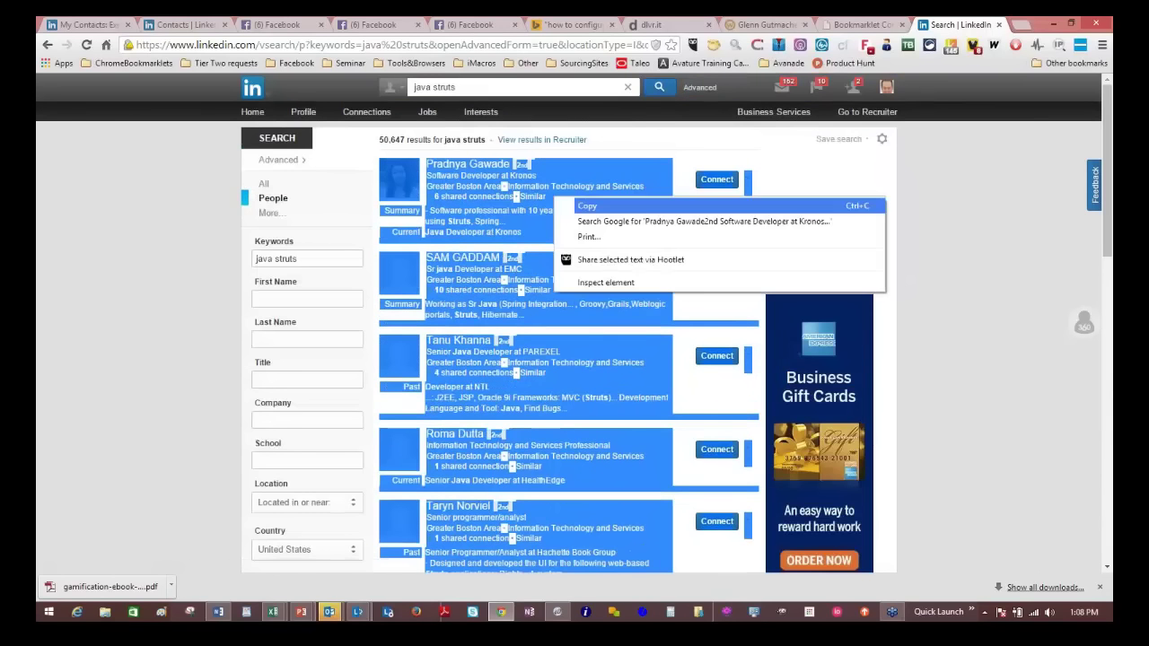
pyautogui.click(587, 205)
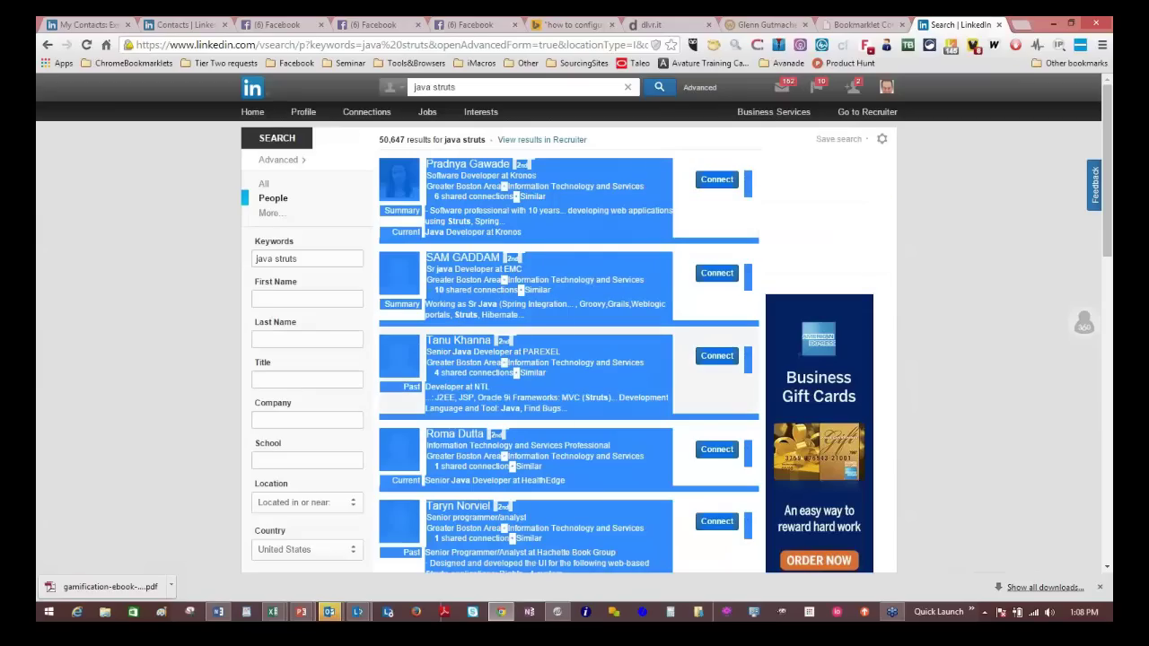
# Step: Switch to the LinkedInConnectionsVsSearchResults workbook in Excel and open its LISearchResultsData sheet
pyautogui.moveTo(273, 612)
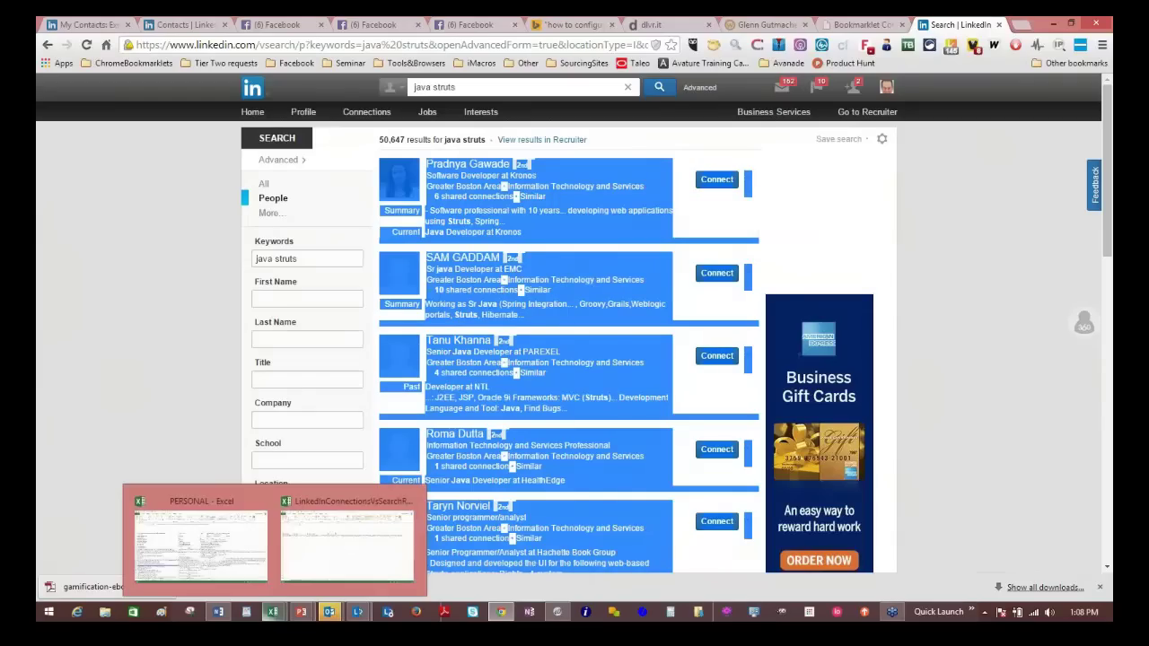
pyautogui.click(347, 543)
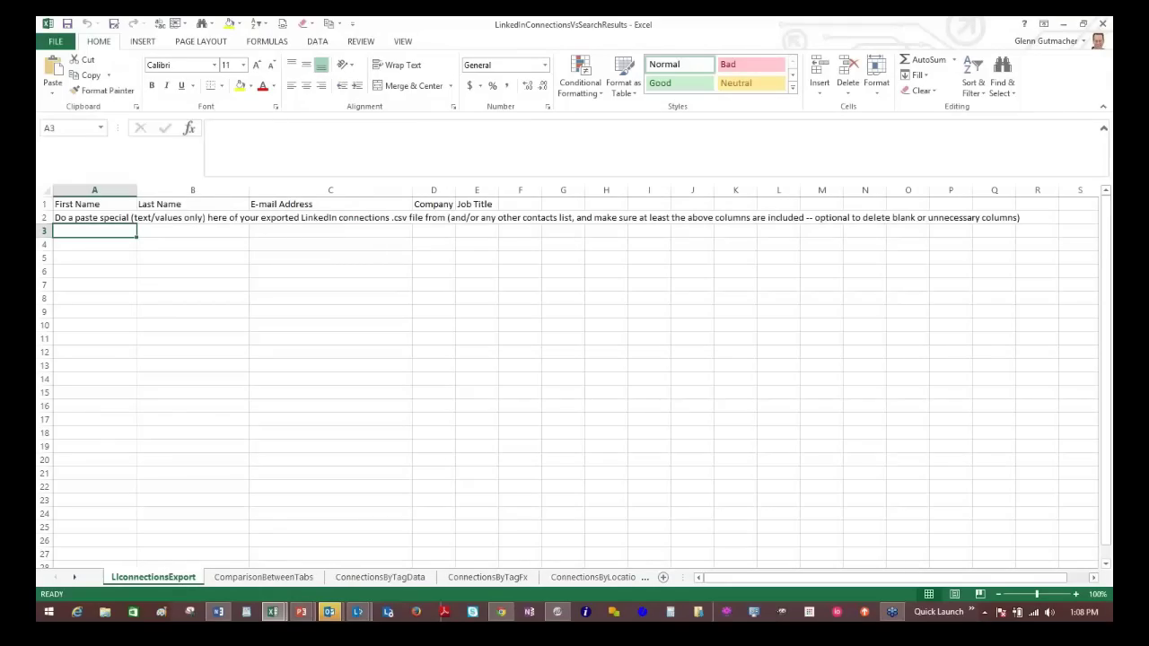
pyautogui.click(74, 577)
pyautogui.click(75, 577)
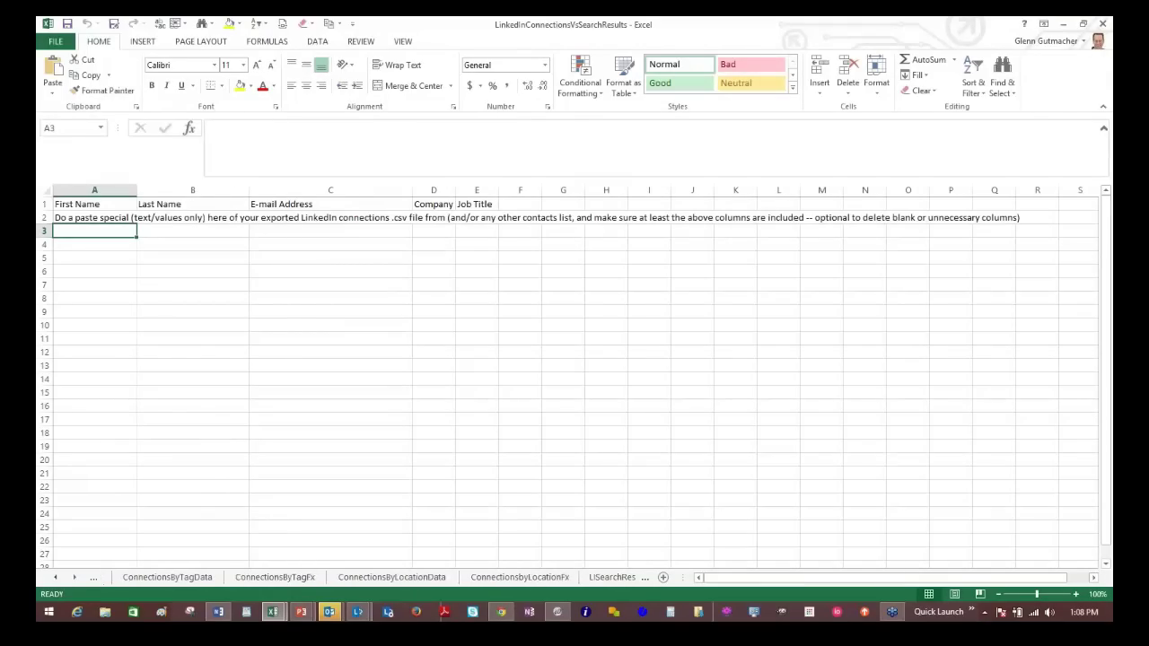
pyautogui.click(75, 578)
pyautogui.click(74, 577)
pyautogui.click(74, 577)
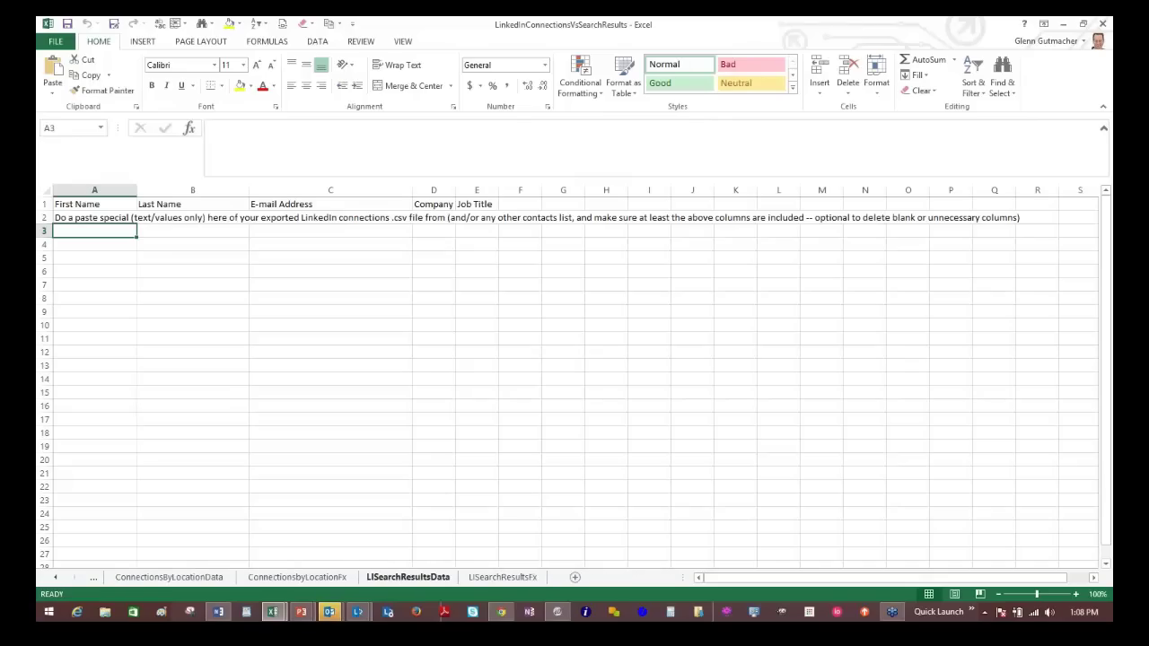
pyautogui.click(408, 577)
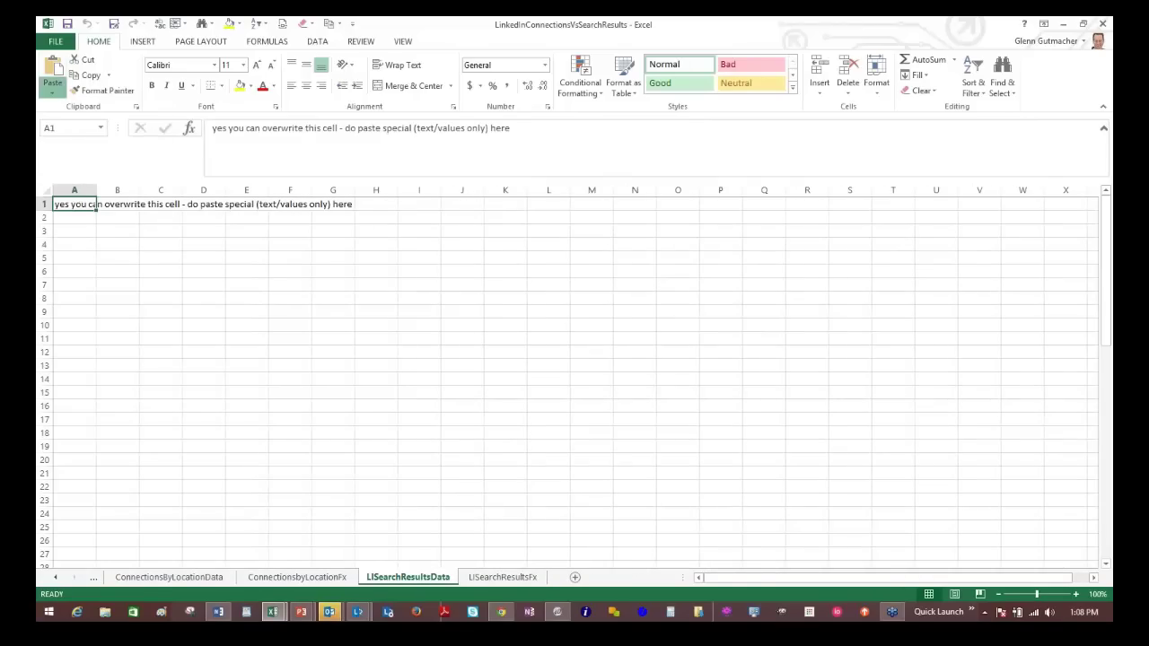
# Step: Paste the copied search results into cell A1 as unformatted text with Paste Special
pyautogui.click(52, 88)
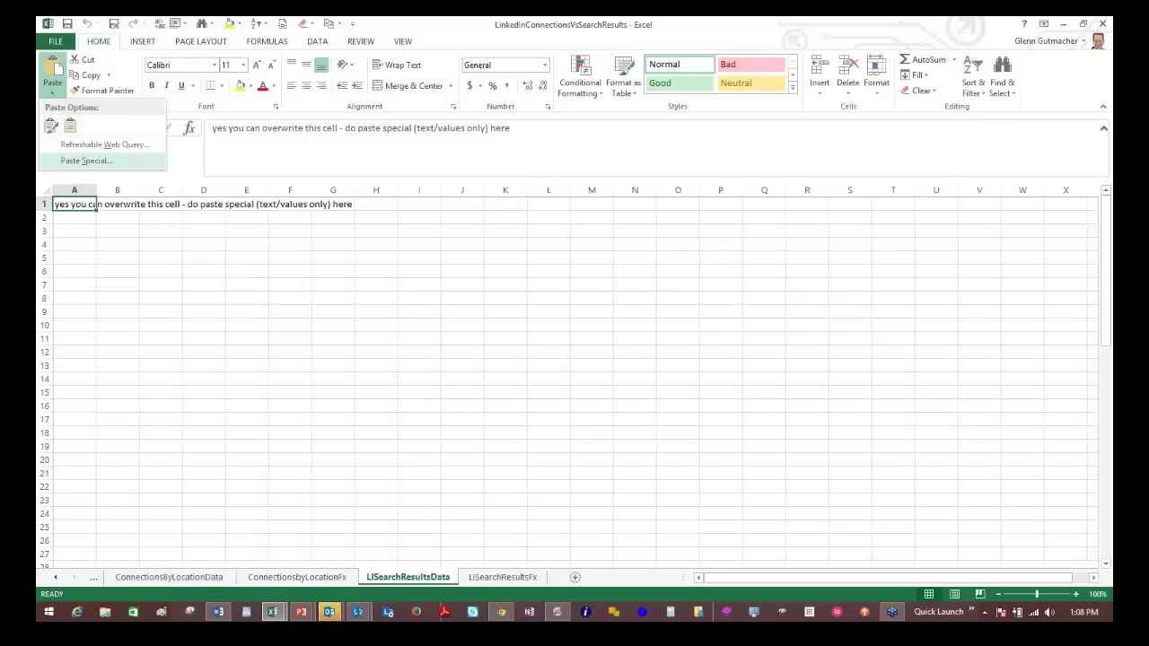
pyautogui.click(85, 160)
pyautogui.click(657, 236)
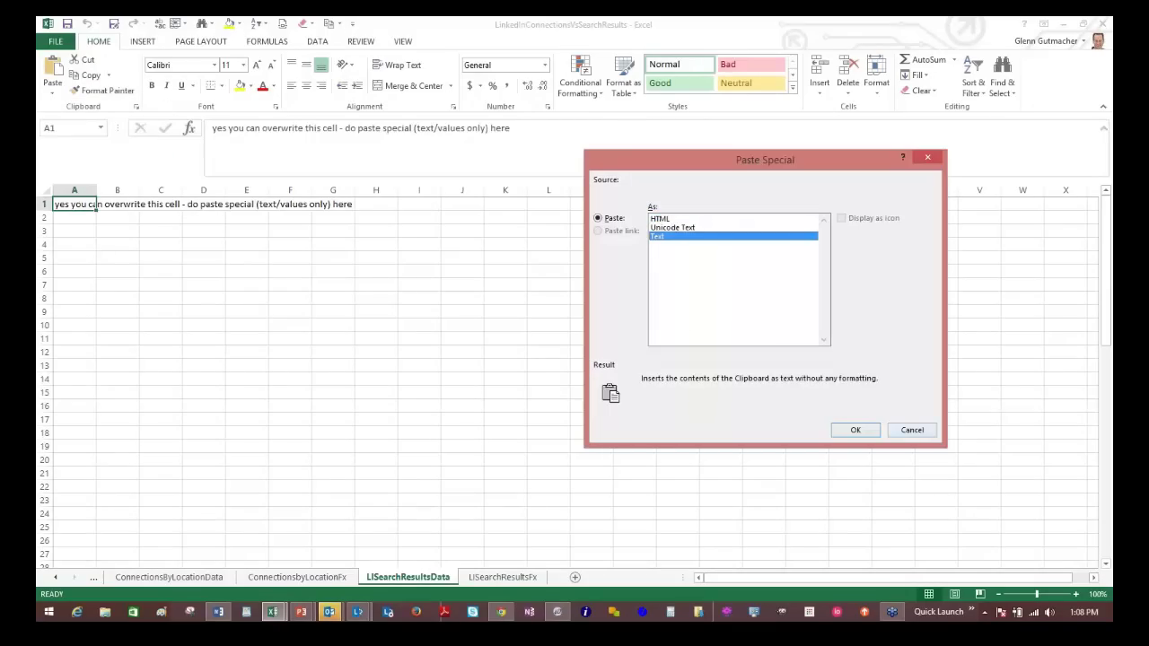
pyautogui.click(855, 430)
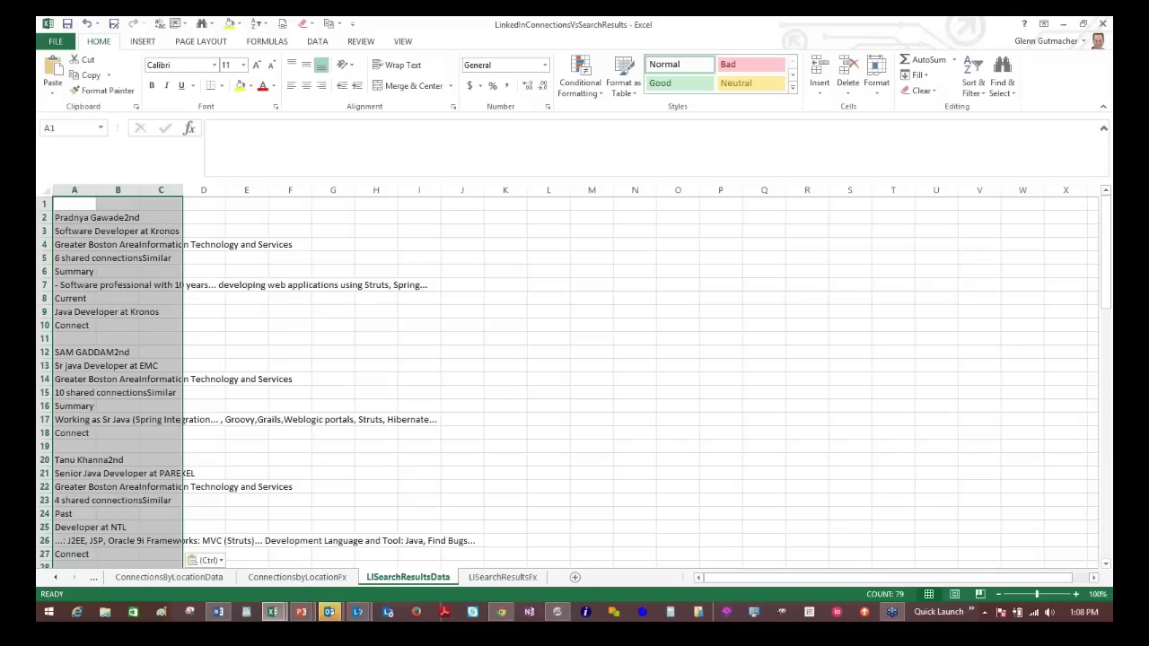
# Step: Go to the end of the pasted results and select cell A88, one blank row below the last entry
pyautogui.moveTo(1104, 284); pyautogui.dragTo(1105, 532)
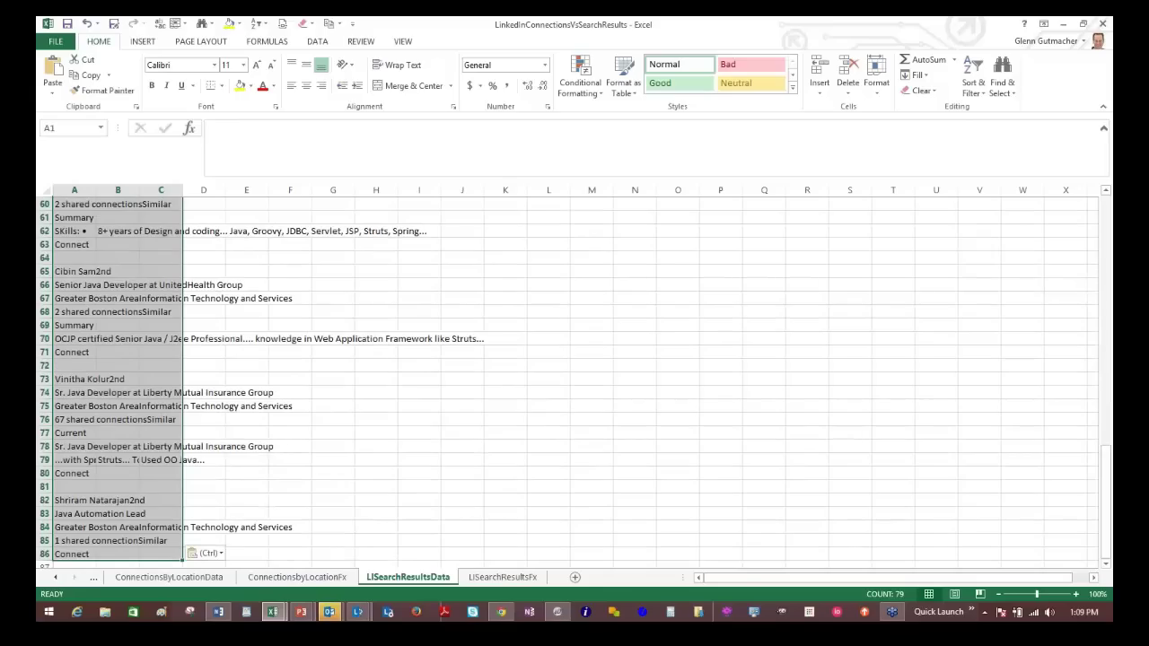
pyautogui.click(73, 554)
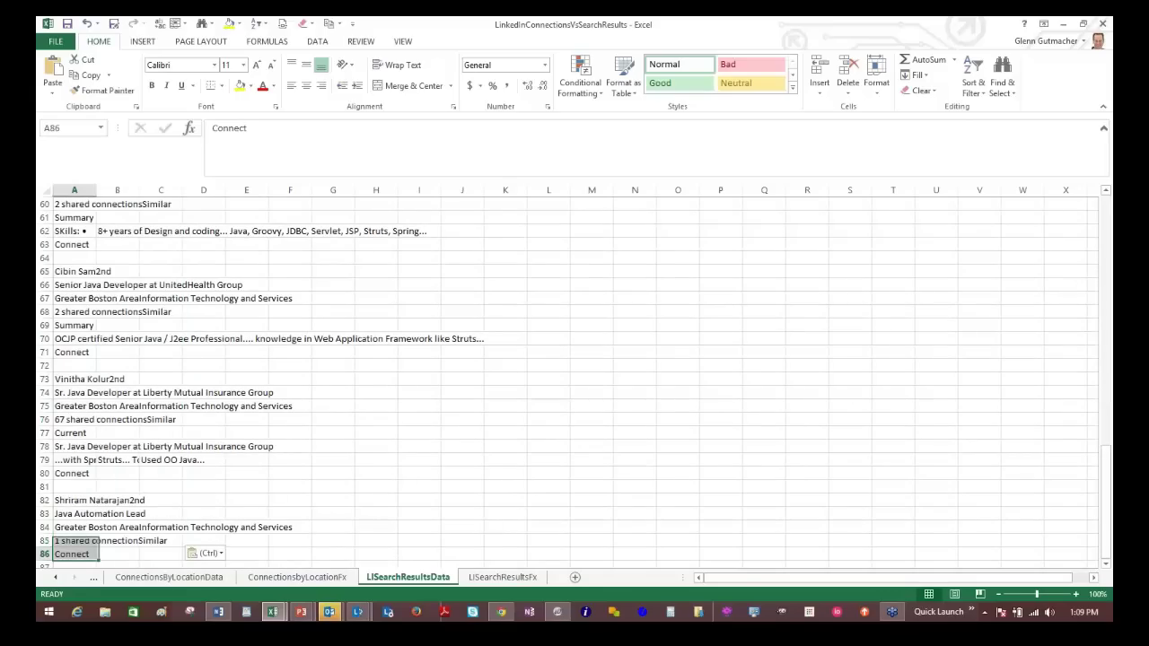
pyautogui.press('Down')
pyautogui.press('Down')
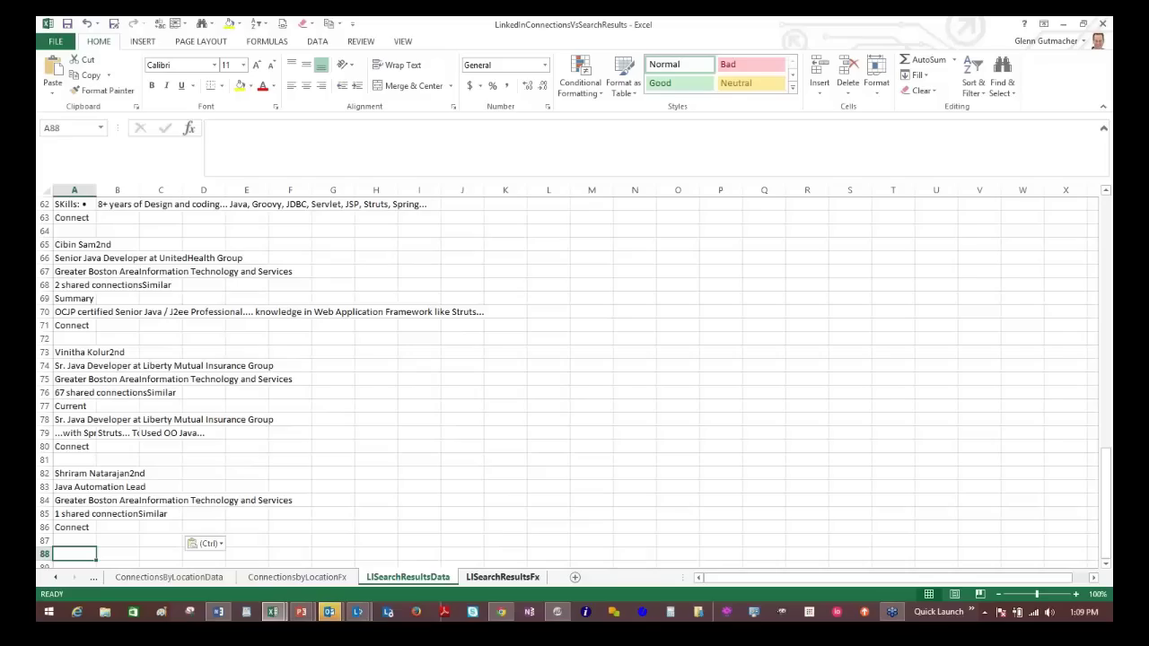
# Step: On the LISearchResultsFx sheet, copy the parsed FirstName through Location columns for the ten people, range D1:H11
pyautogui.click(502, 577)
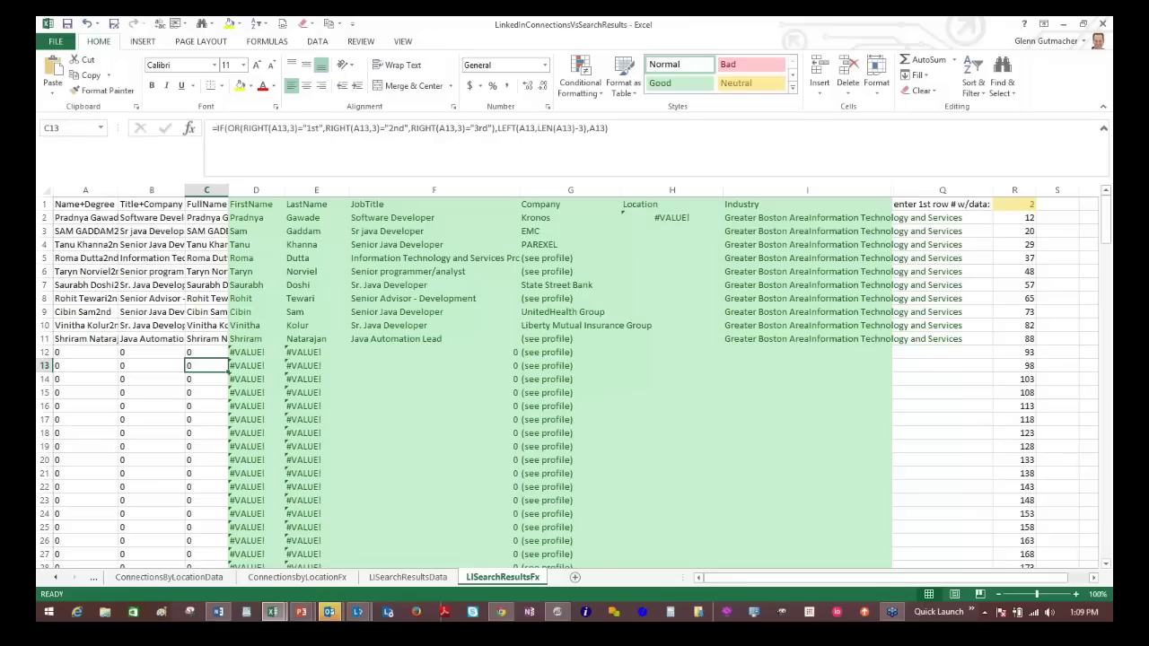
pyautogui.moveTo(255, 204); pyautogui.dragTo(673, 338)
pyautogui.hotkey('ctrl', 'c')
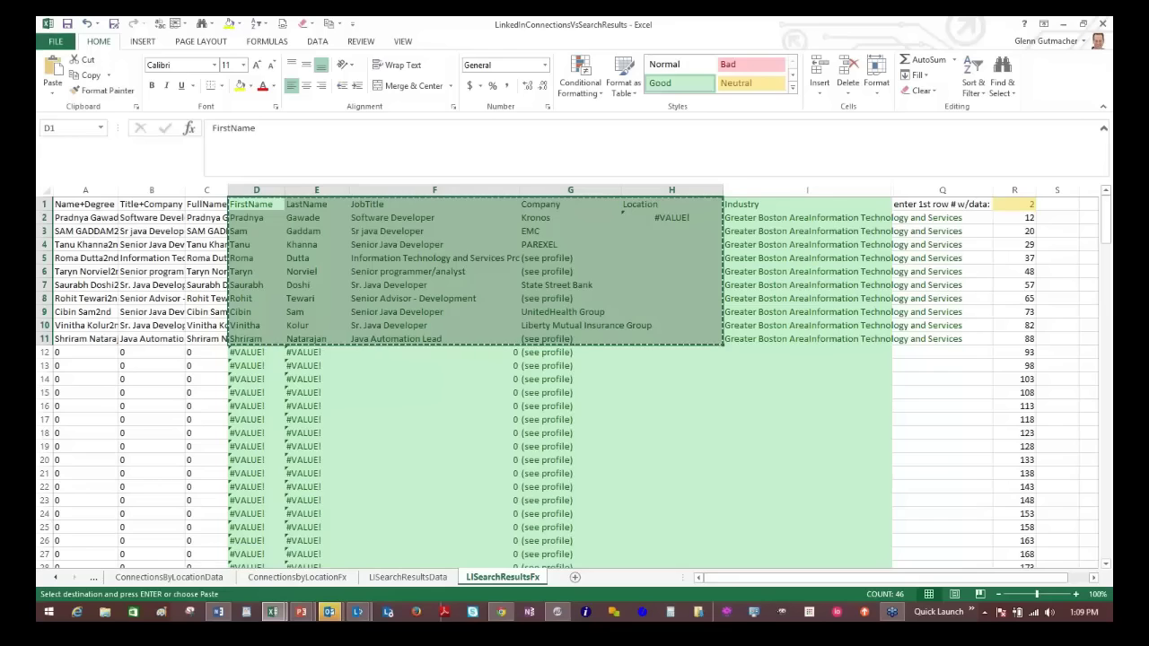
# Step: Create a new blank workbook and paste the copied range into cell A1 as values only
pyautogui.click(55, 41)
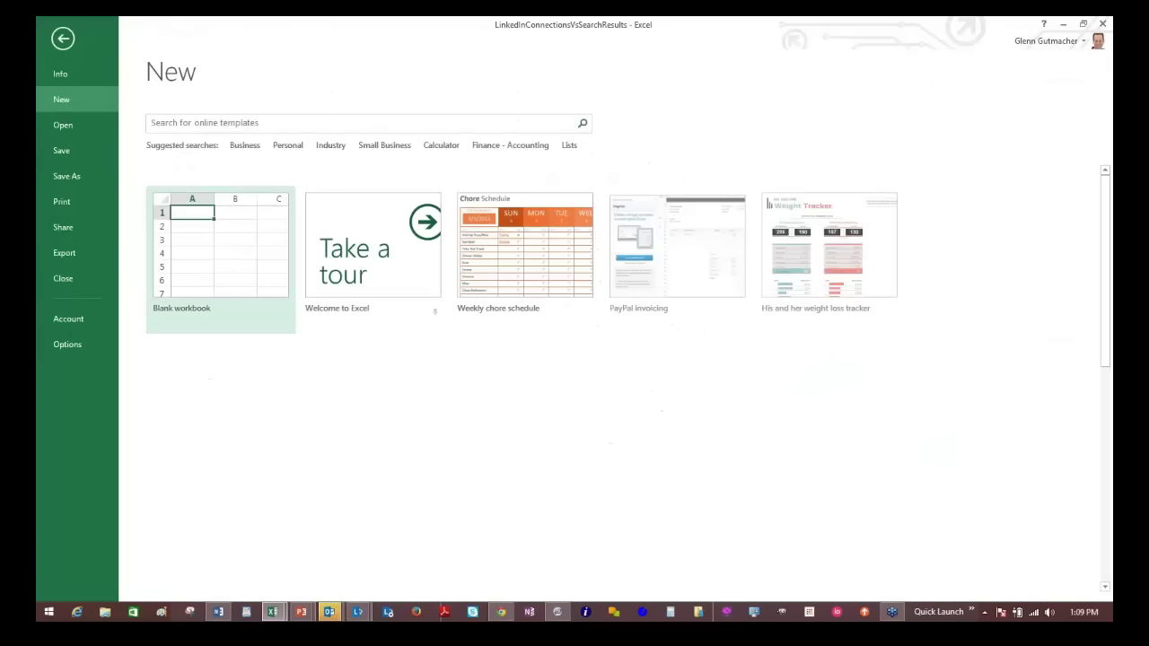
pyautogui.press('Escape')
pyautogui.hotkey('ctrl', 'n')
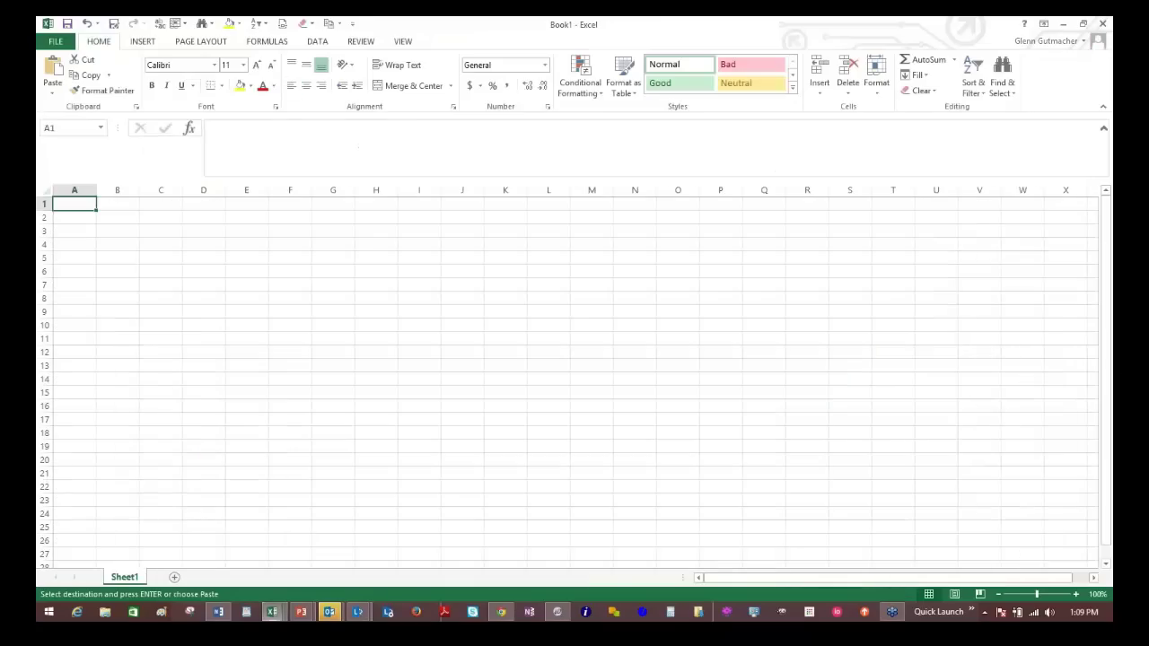
pyautogui.click(52, 87)
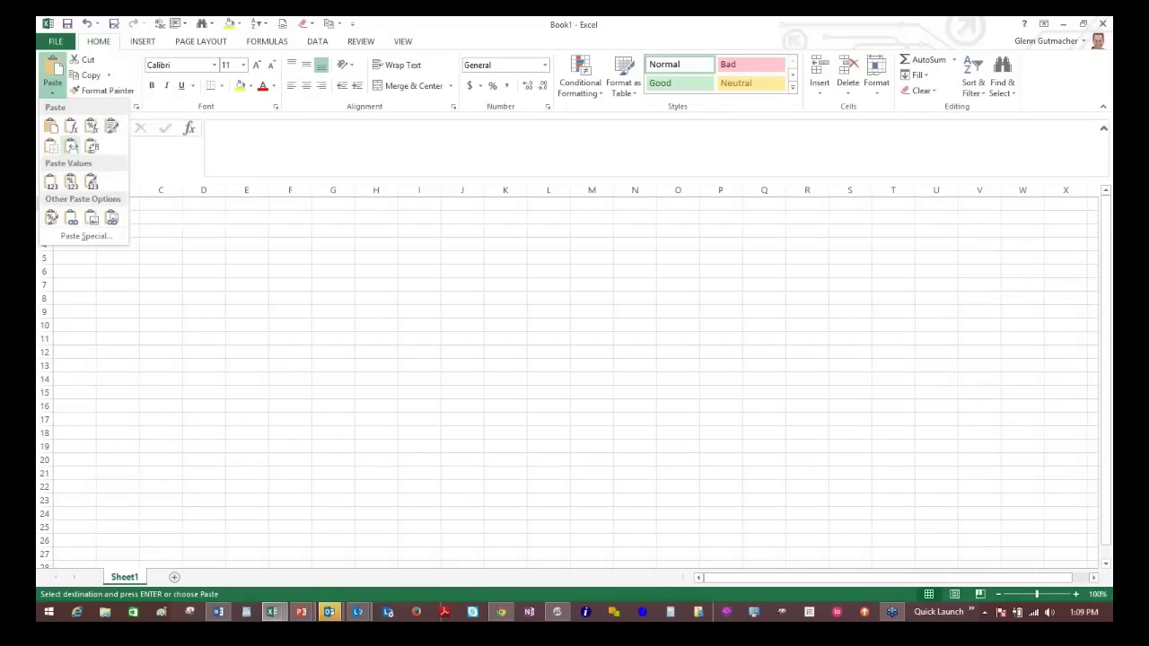
pyautogui.click(50, 181)
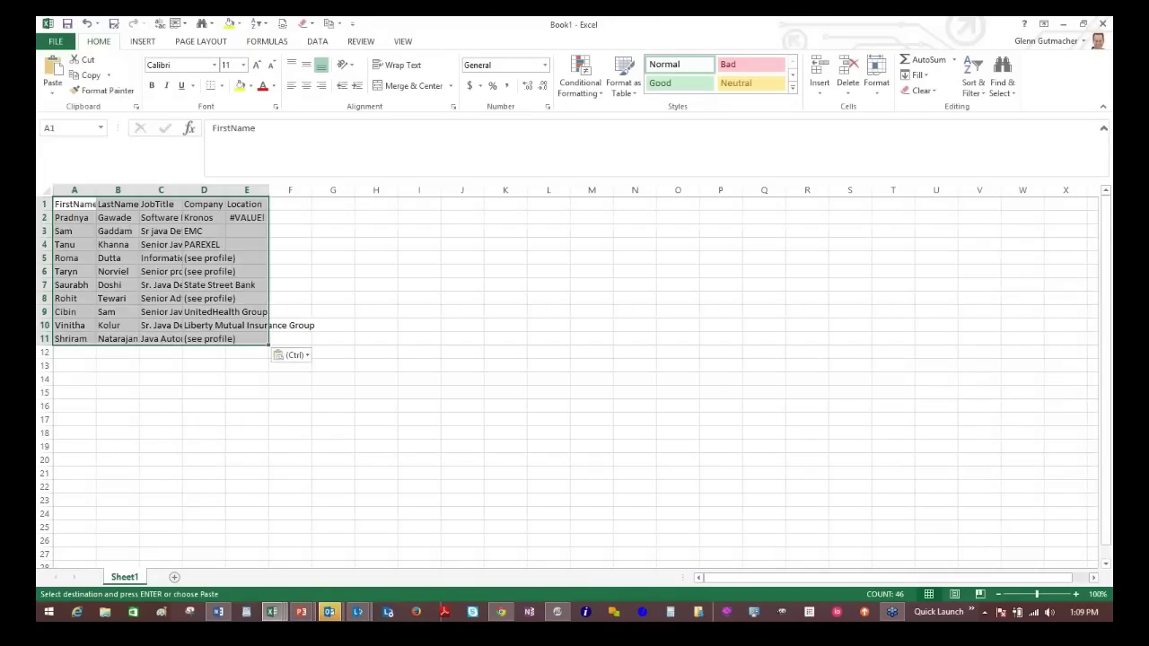
# Step: Widen the JobTitle, LastName and Company columns so their entries are easier to read
pyautogui.click(289, 379)
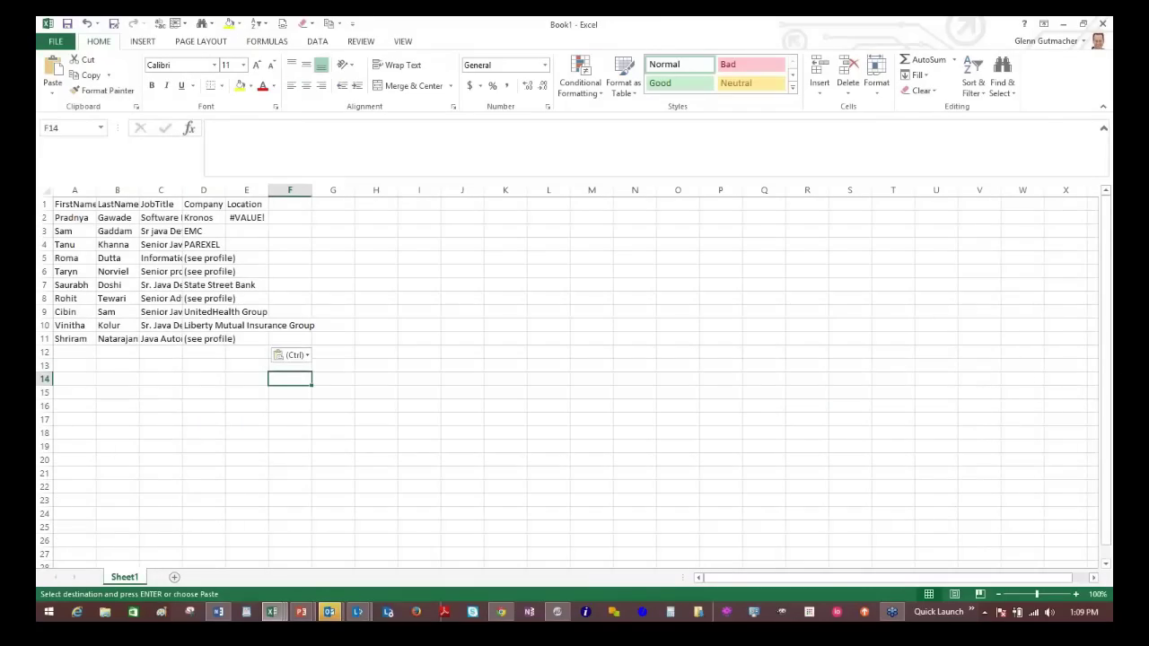
pyautogui.moveTo(182, 190); pyautogui.dragTo(264, 189)
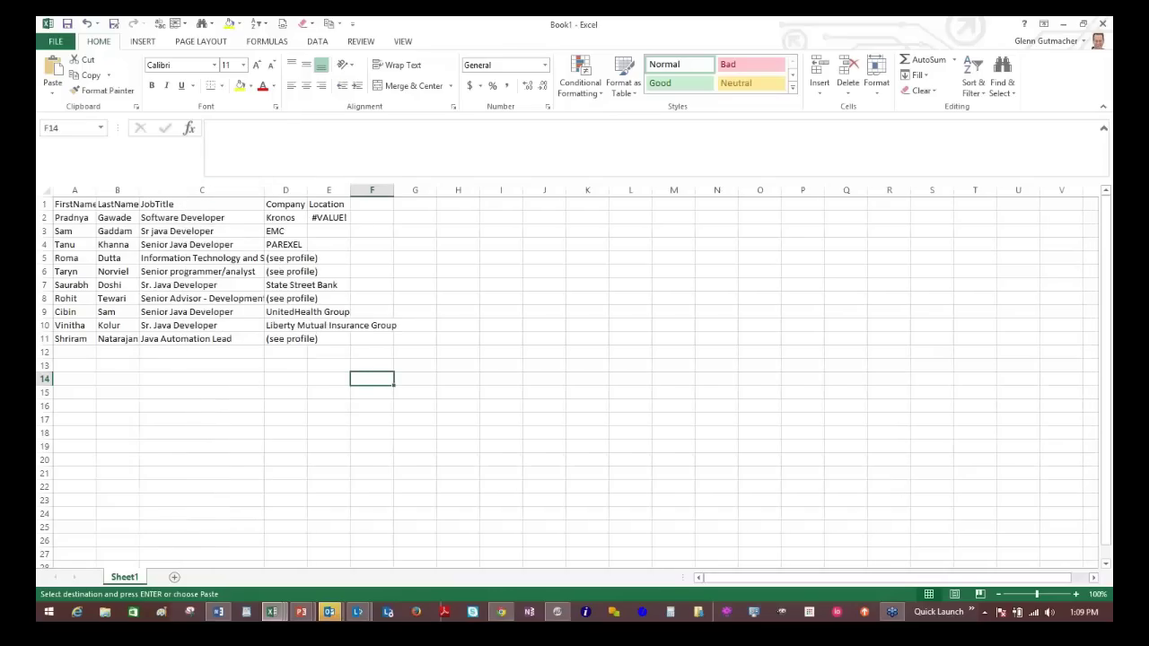
pyautogui.moveTo(139, 189); pyautogui.dragTo(147, 189)
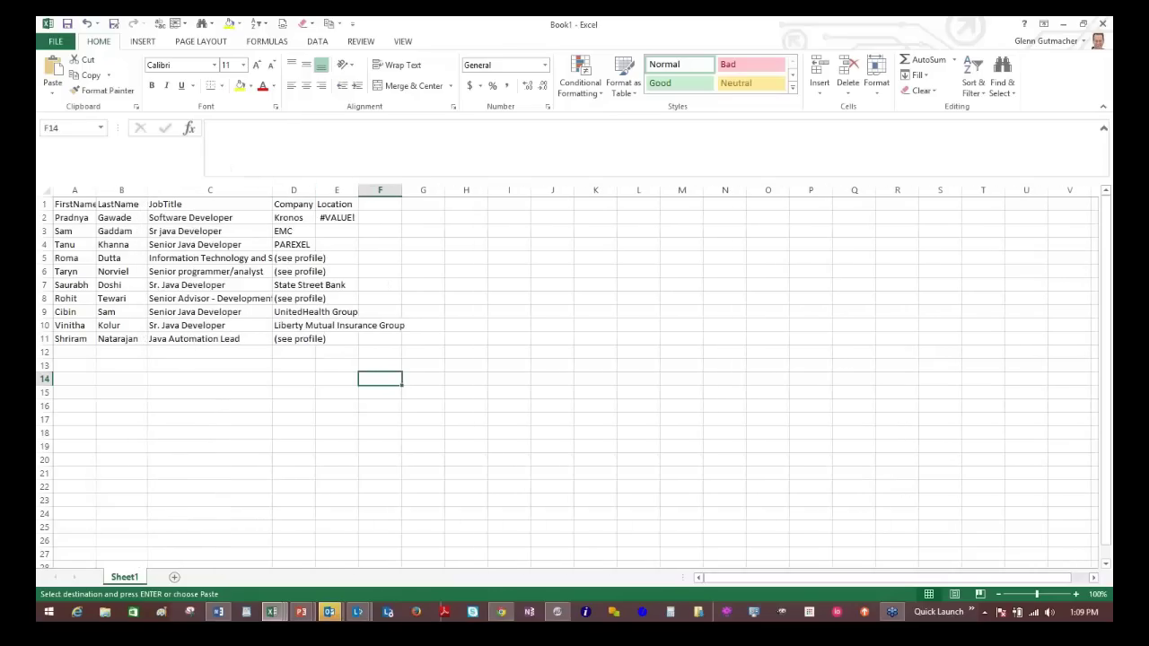
pyautogui.moveTo(315, 190); pyautogui.dragTo(463, 190)
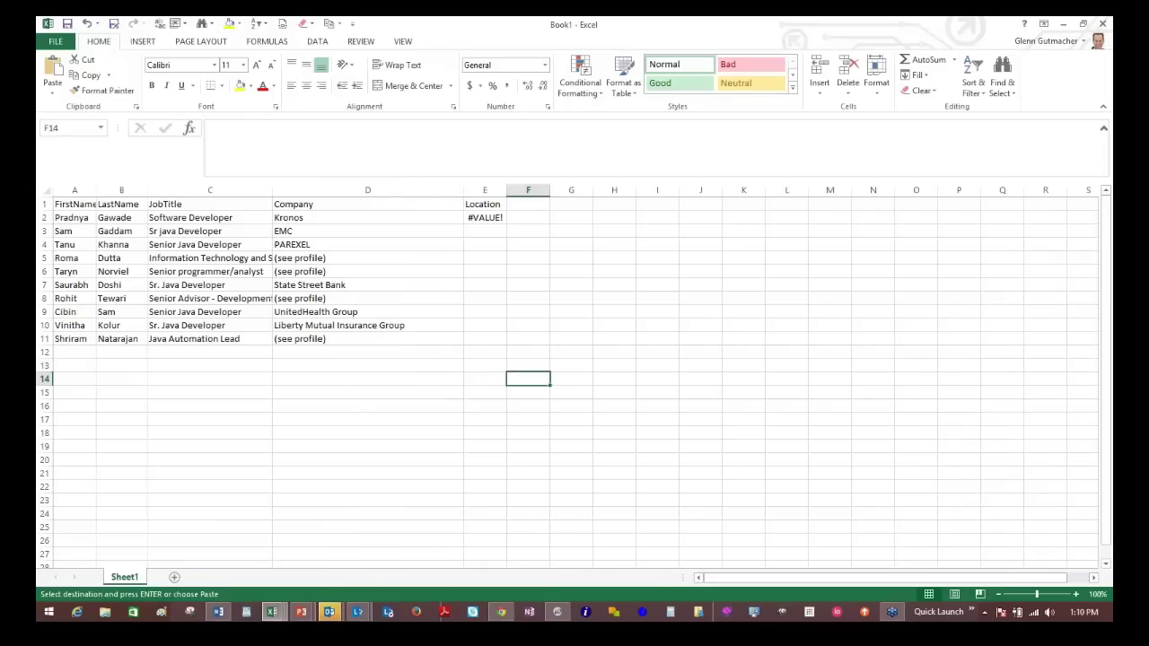
# Step: Switch to the PowerPoint slide show and advance to the slide on filtering LinkedIn connections by location
pyautogui.hotkey('alt', 'Tab')
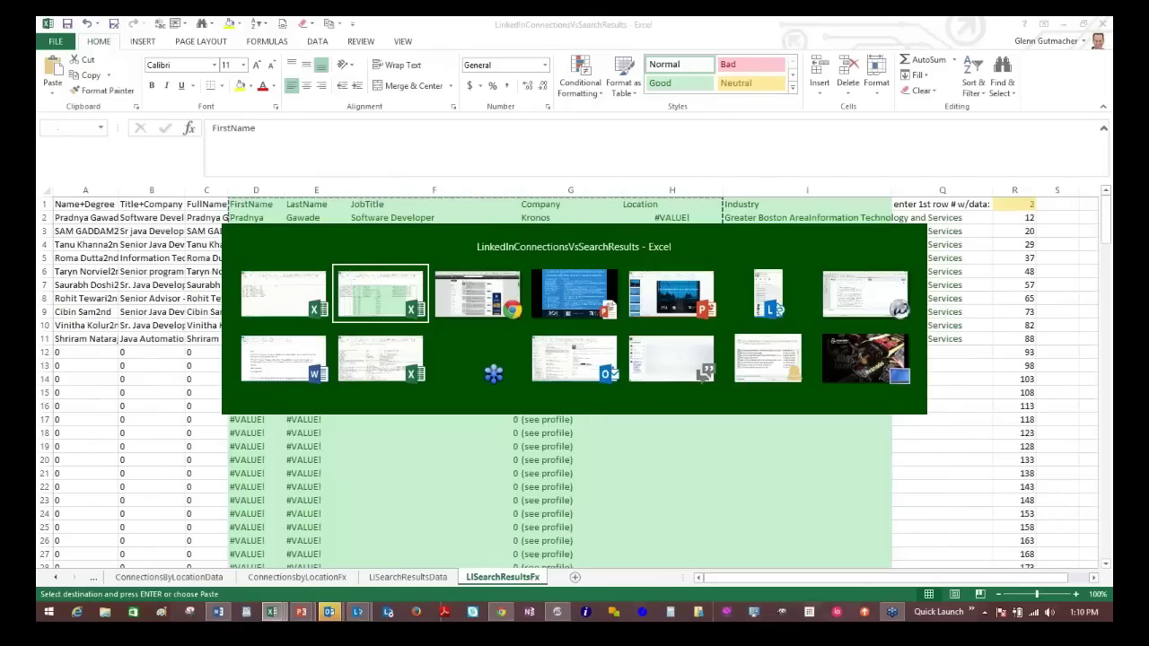
pyautogui.press('Tab')
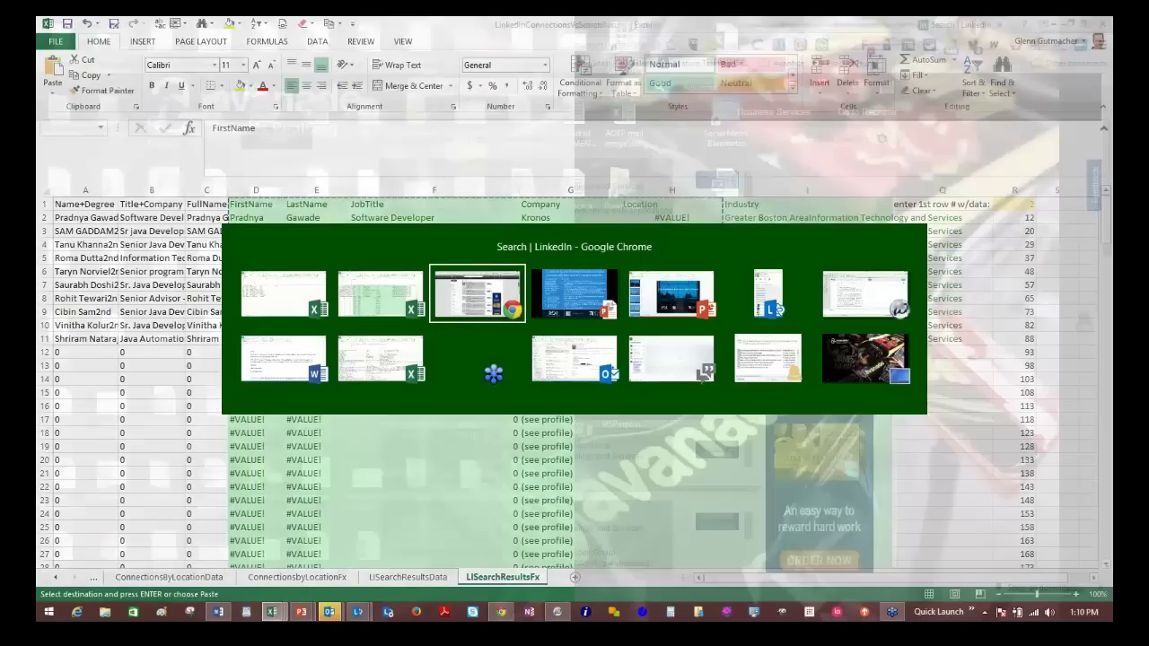
pyautogui.press('Tab')
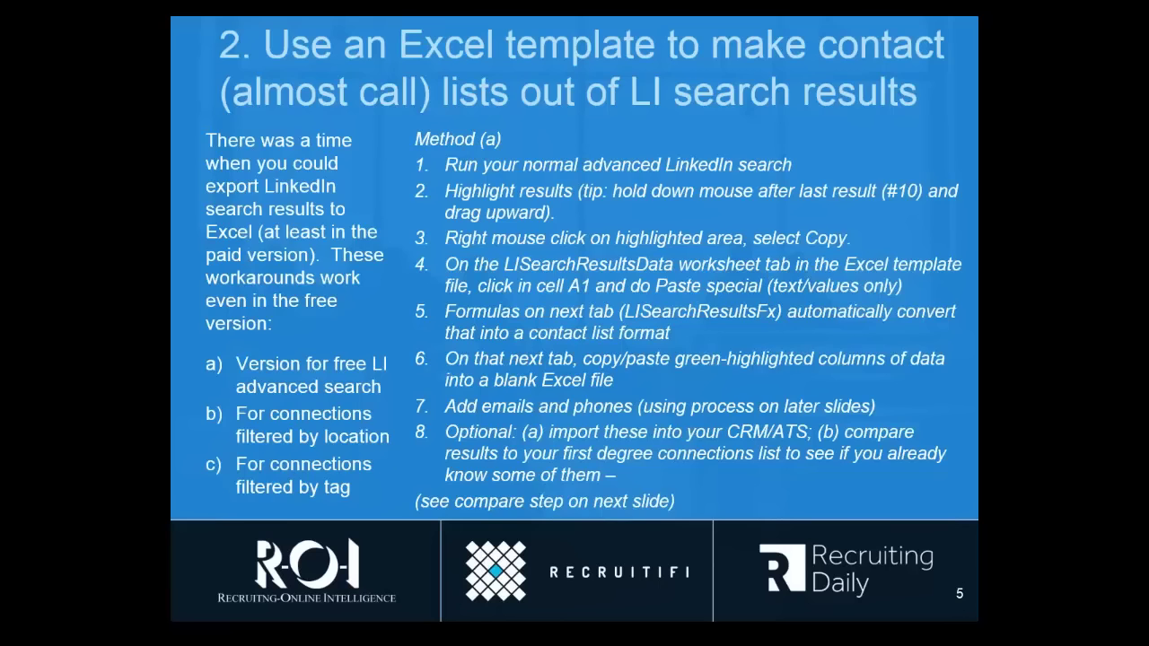
pyautogui.press('Right')
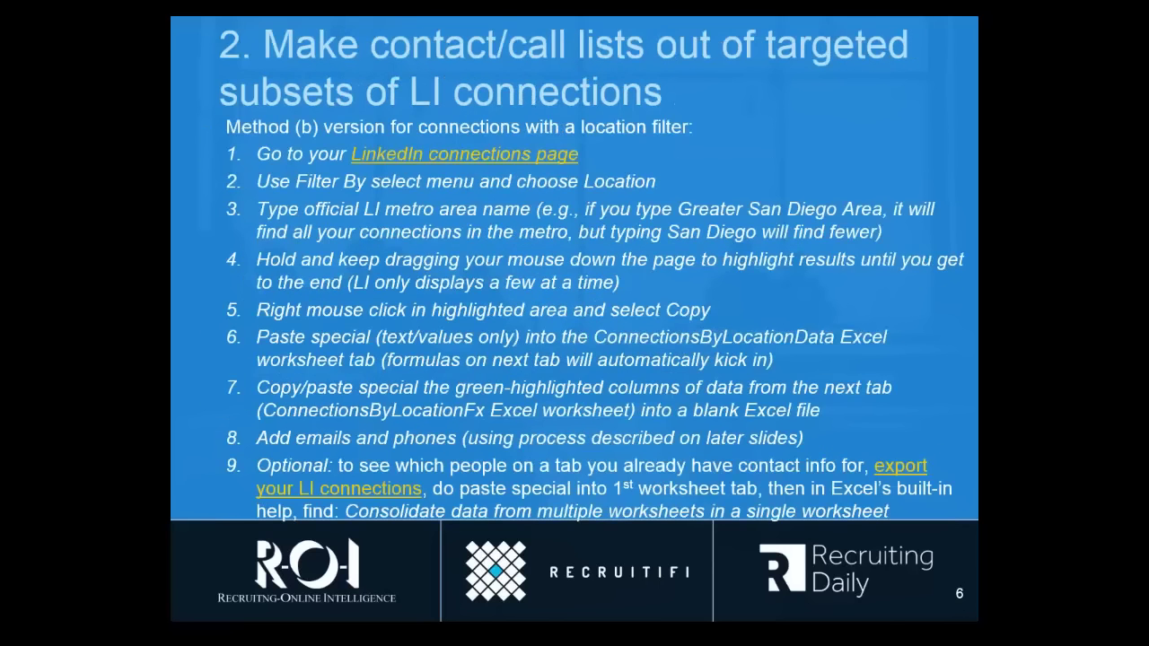
# Step: Switch to Chrome and bring up the contact list on the LinkedIn Connections page
pyautogui.hotkey('alt', 'Tab')
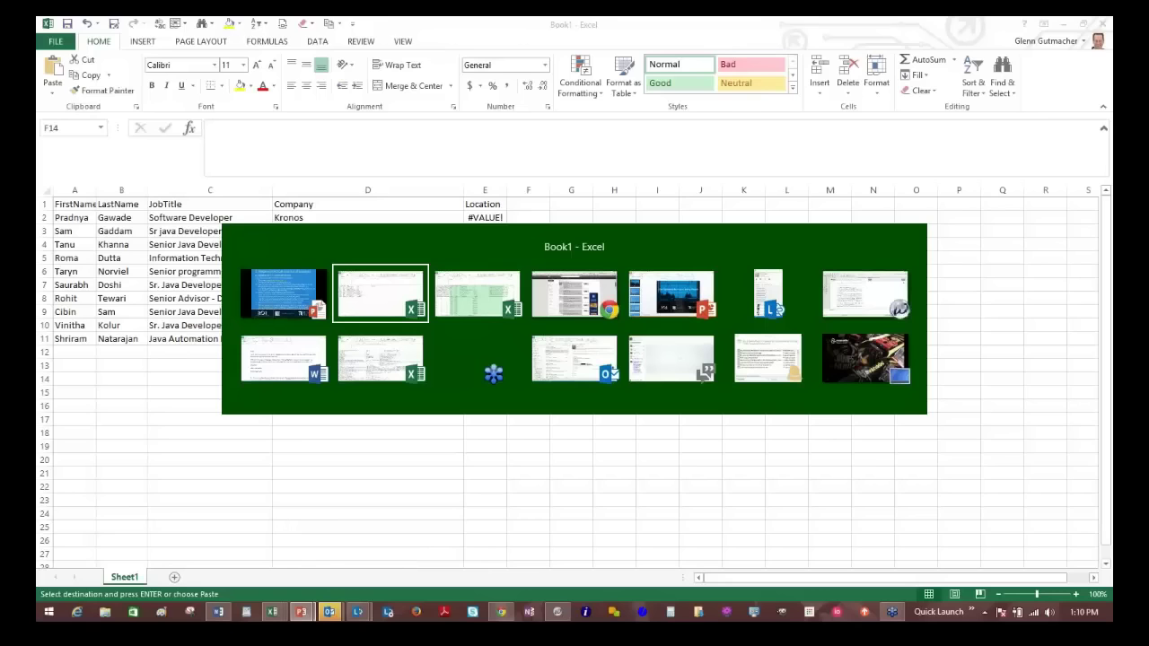
pyautogui.hotkey('alt', 'Tab')
pyautogui.hotkey('alt', 'Tab')
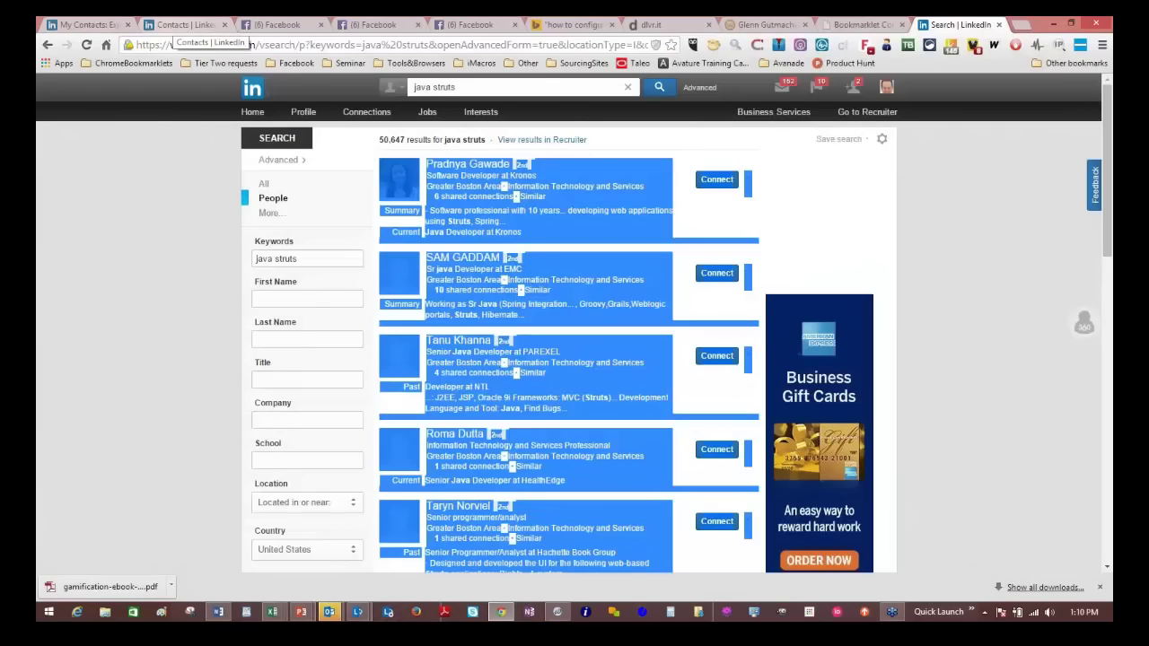
pyautogui.click(184, 25)
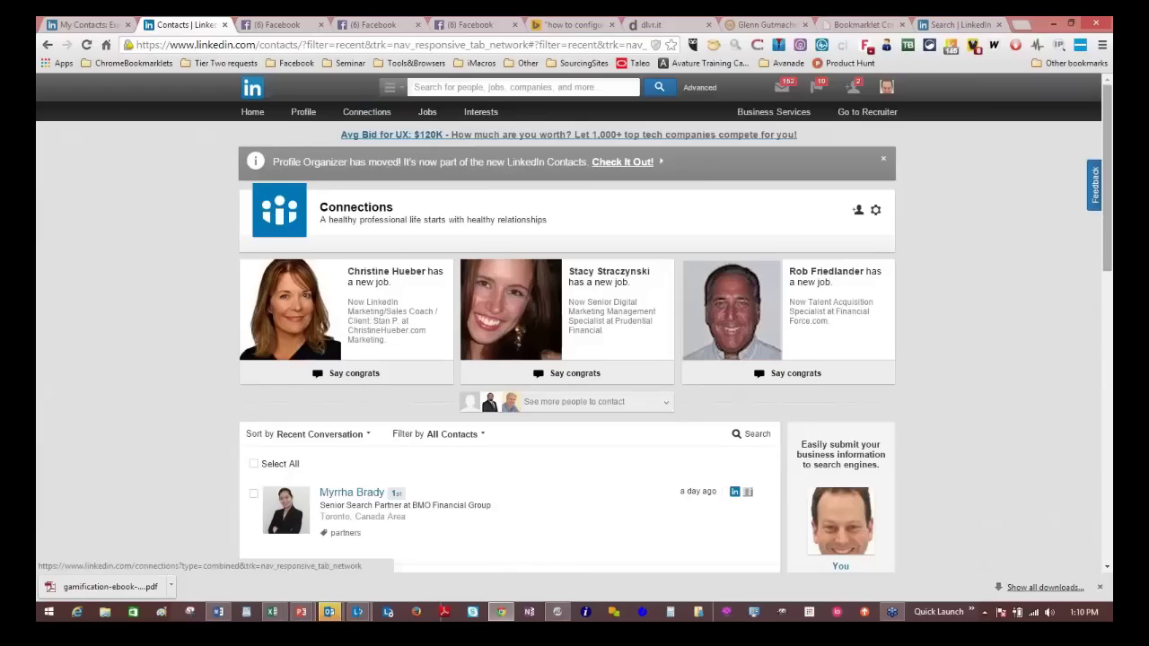
pyautogui.scroll(-1, 574, 329)
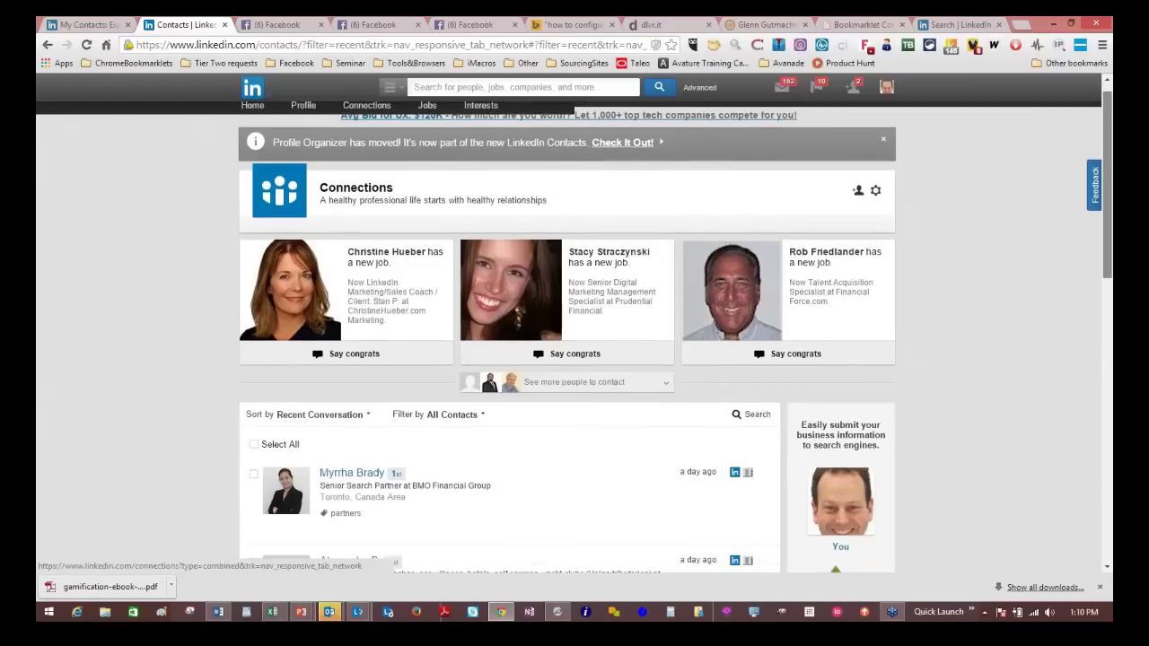
pyautogui.scroll(-2, 574, 329)
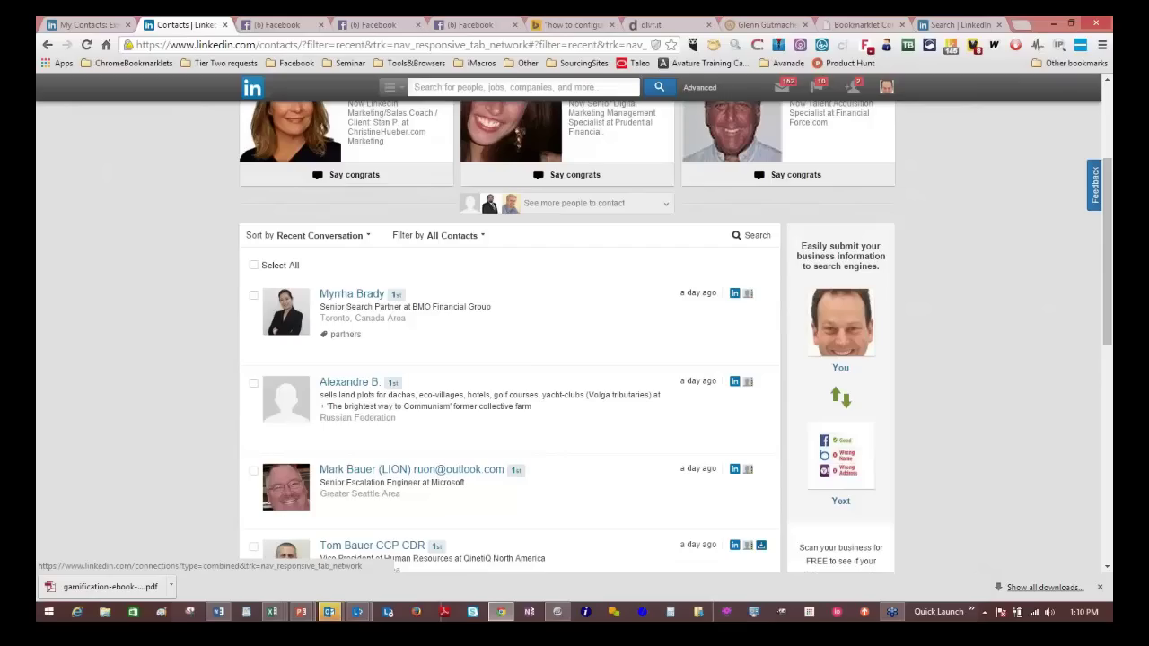
# Step: Filter the LinkedIn contacts by the location Greater San Diego Area
pyautogui.click(452, 236)
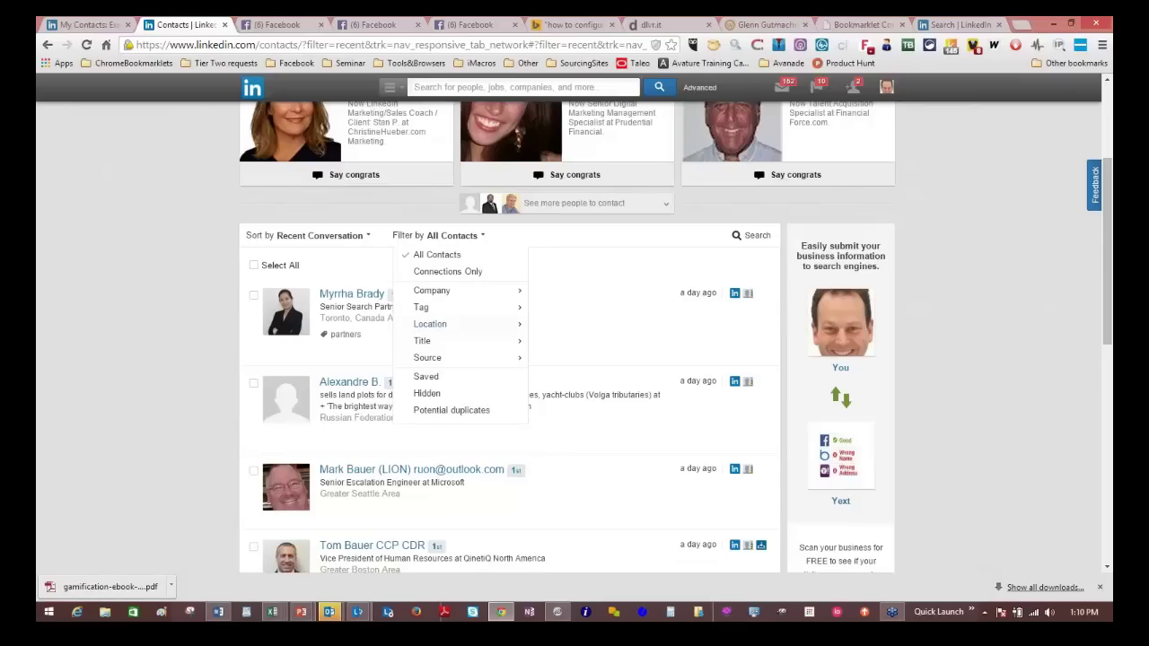
pyautogui.click(430, 324)
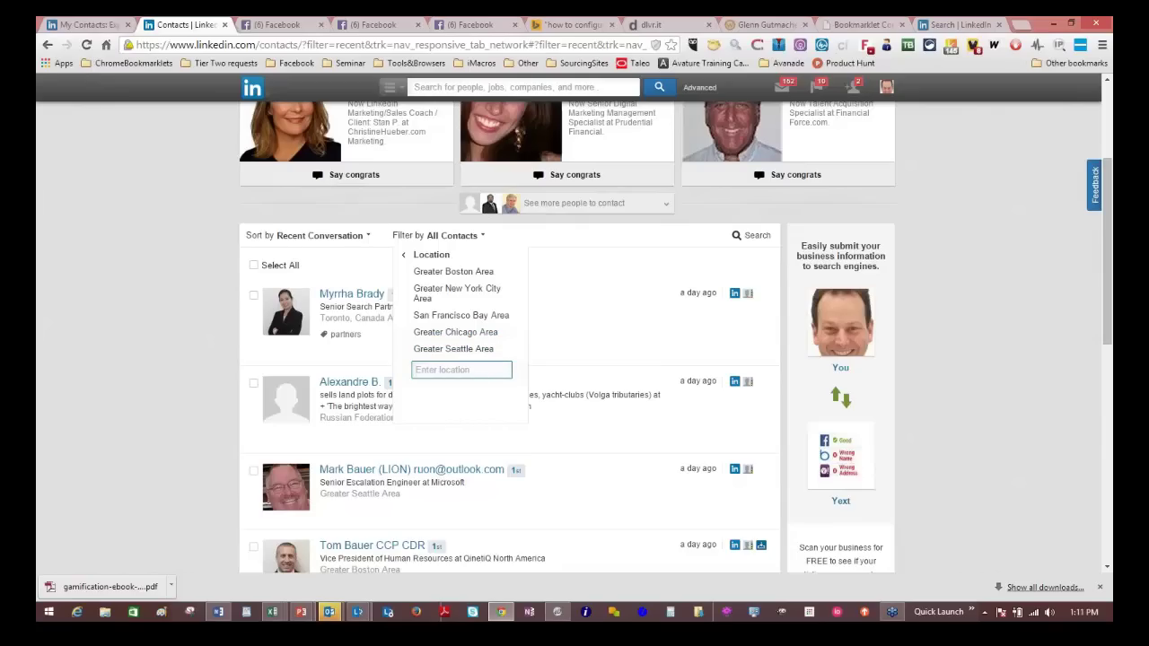
pyautogui.write('Greater San Diego Area')
pyautogui.press('Return')
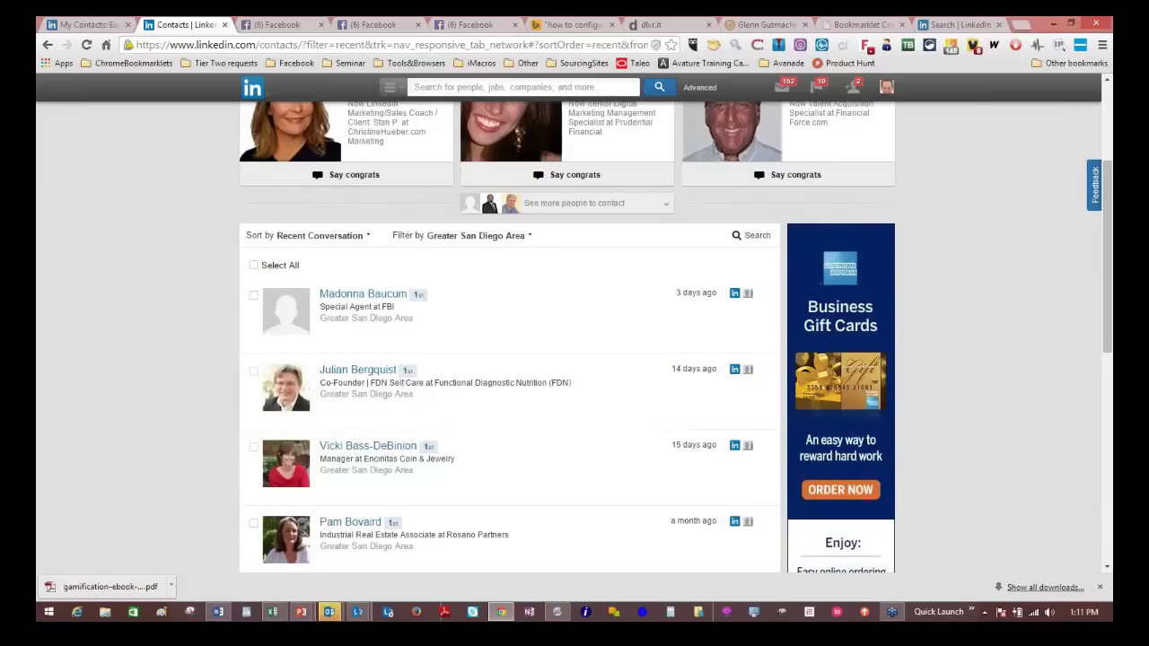
# Step: Select the filtered San Diego connections from above the list through the Qualcomm recruiter's entry, and copy them
pyautogui.moveTo(456, 203); pyautogui.dragTo(515, 561)
pyautogui.scroll(-1, 508, 394)
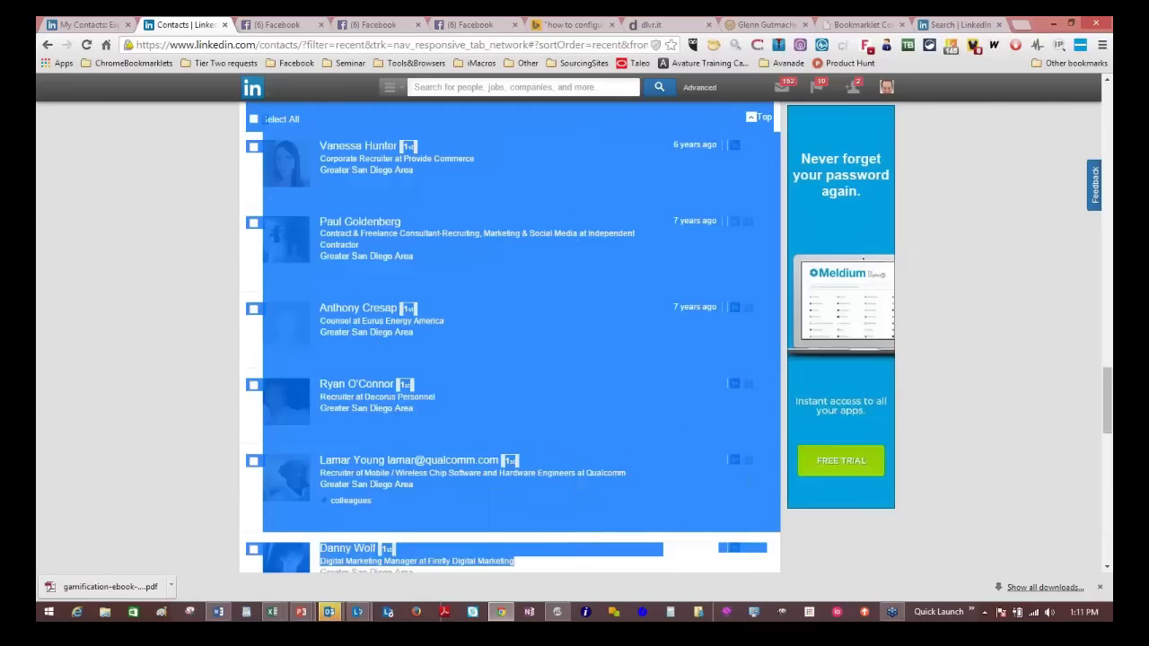
pyautogui.moveTo(767, 549); pyautogui.dragTo(720, 501)
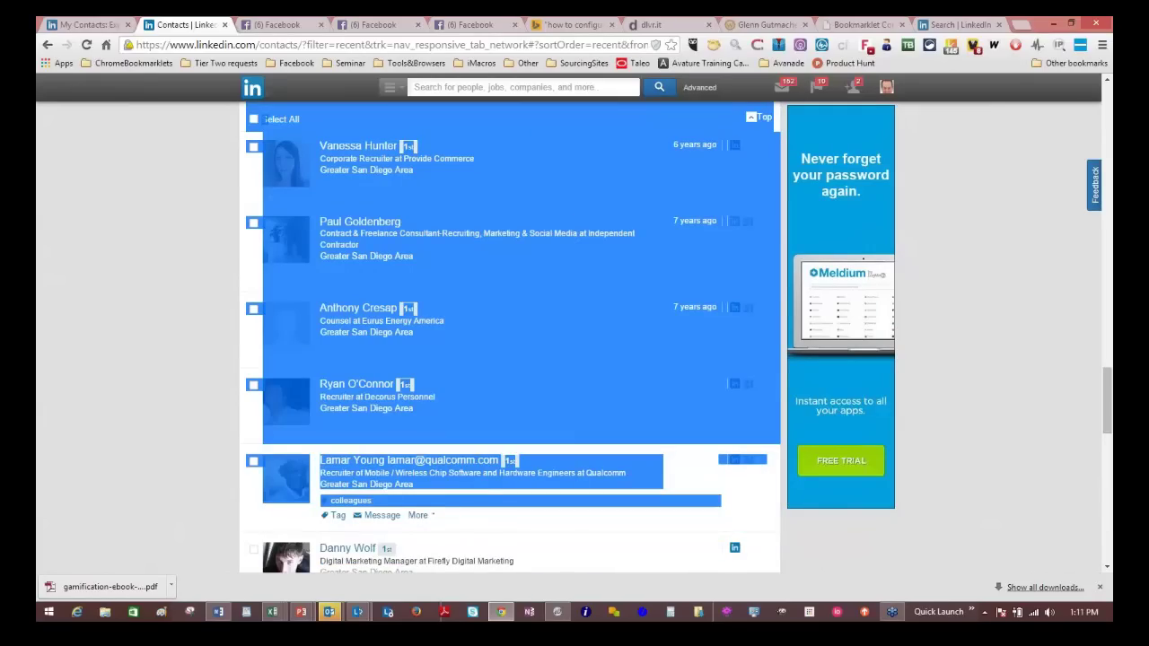
pyautogui.rightClick(569, 406)
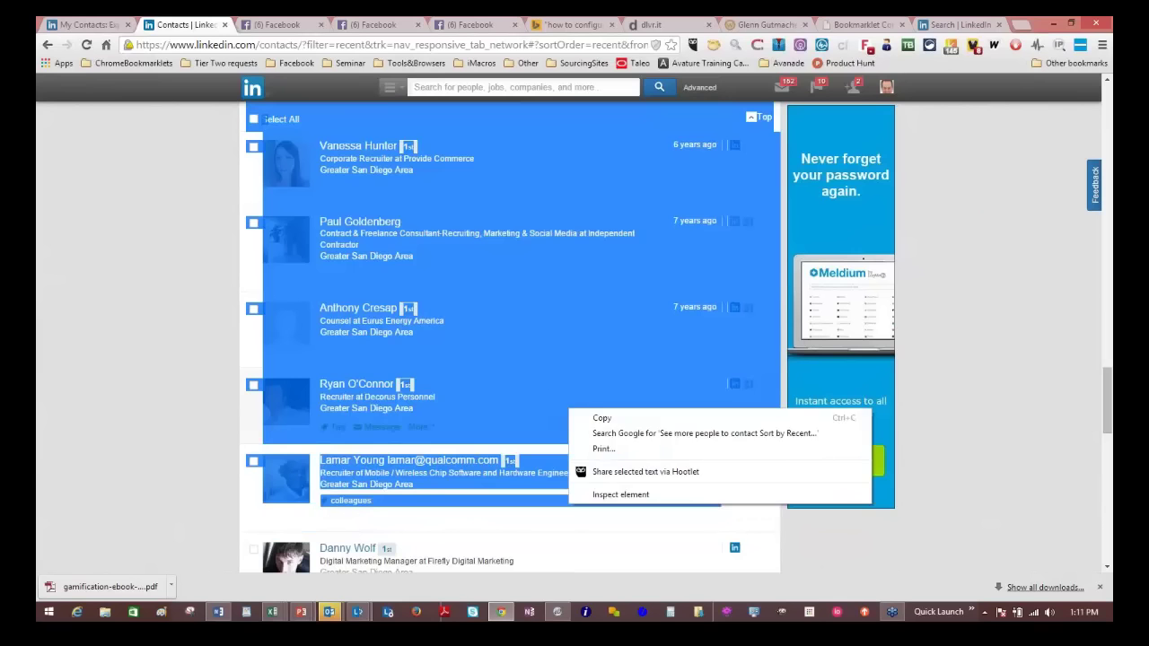
pyautogui.click(592, 413)
# Step: Switch to the LinkedInConnectionsVsSearchResults workbook in Excel and open the ConnectionsByLocationData sheet
pyautogui.hotkey('alt', 'Tab')
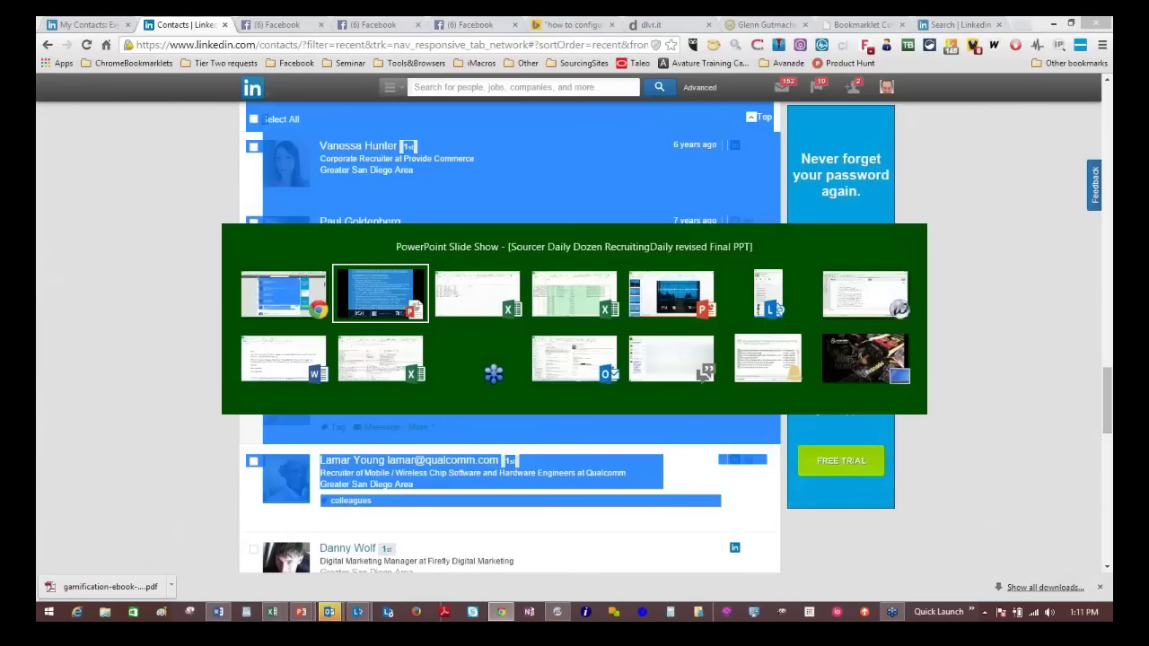
pyautogui.hotkey('alt', 'Tab')
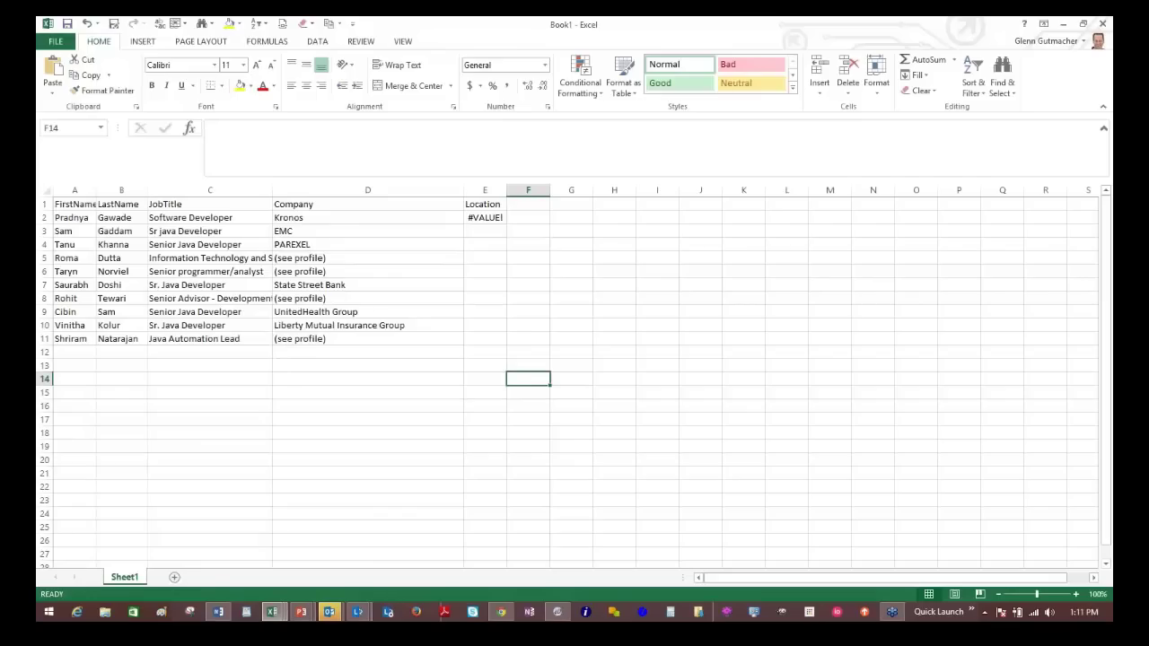
pyautogui.hotkey('alt', 'Tab')
pyautogui.hotkey('alt', 'Tab')
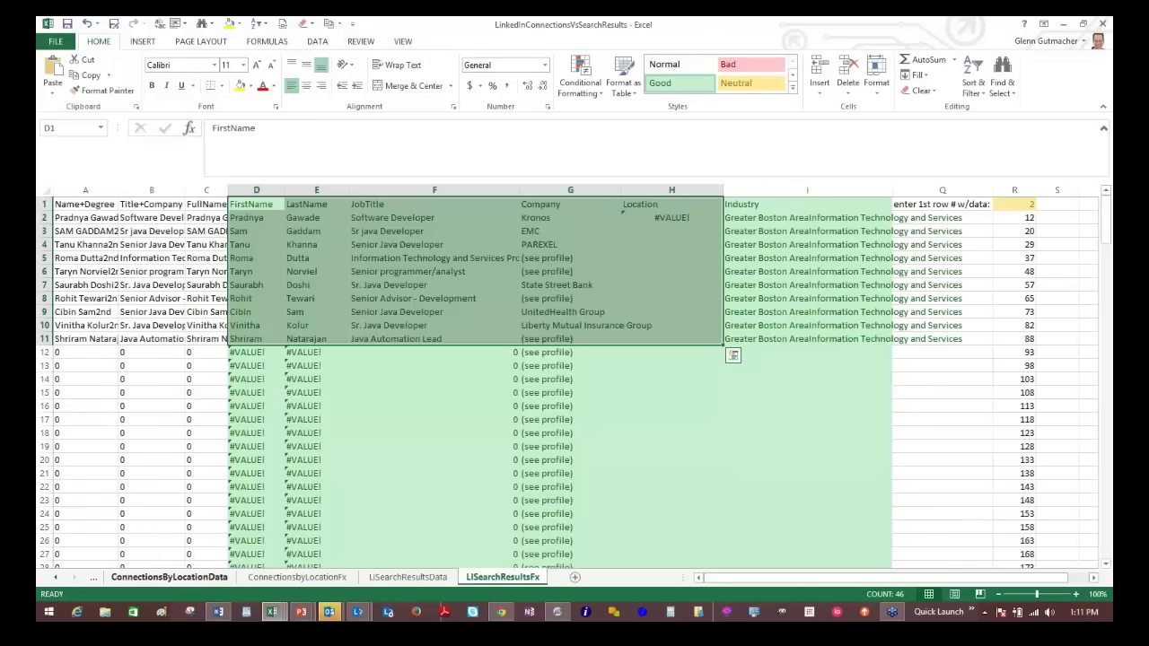
pyautogui.click(168, 577)
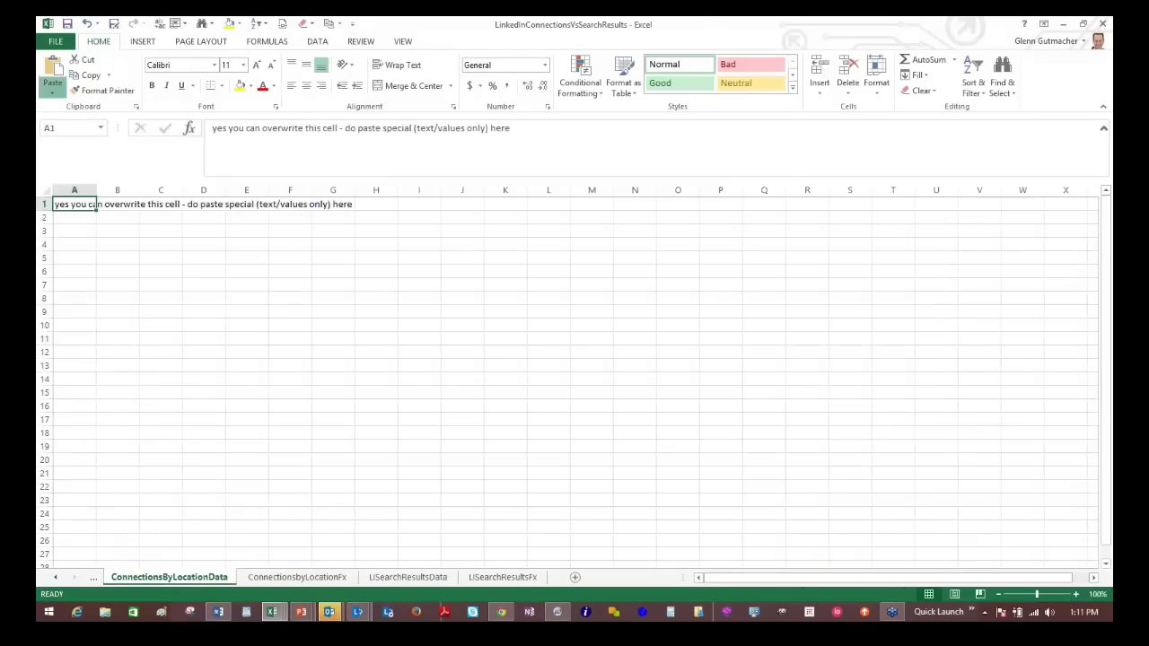
# Step: Paste the copied connections into cell A1 as plain text and view the parsed columns on the ConnectionsbyLocationFx sheet
pyautogui.click(52, 90)
pyautogui.click(85, 161)
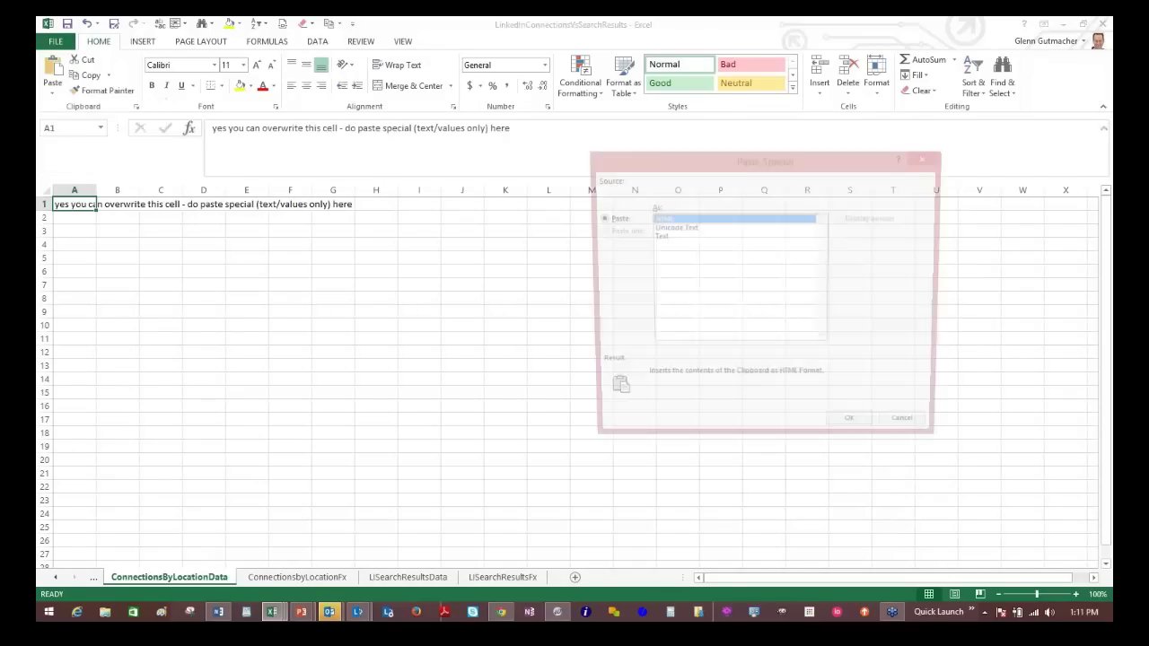
pyautogui.click(656, 236)
pyautogui.click(855, 429)
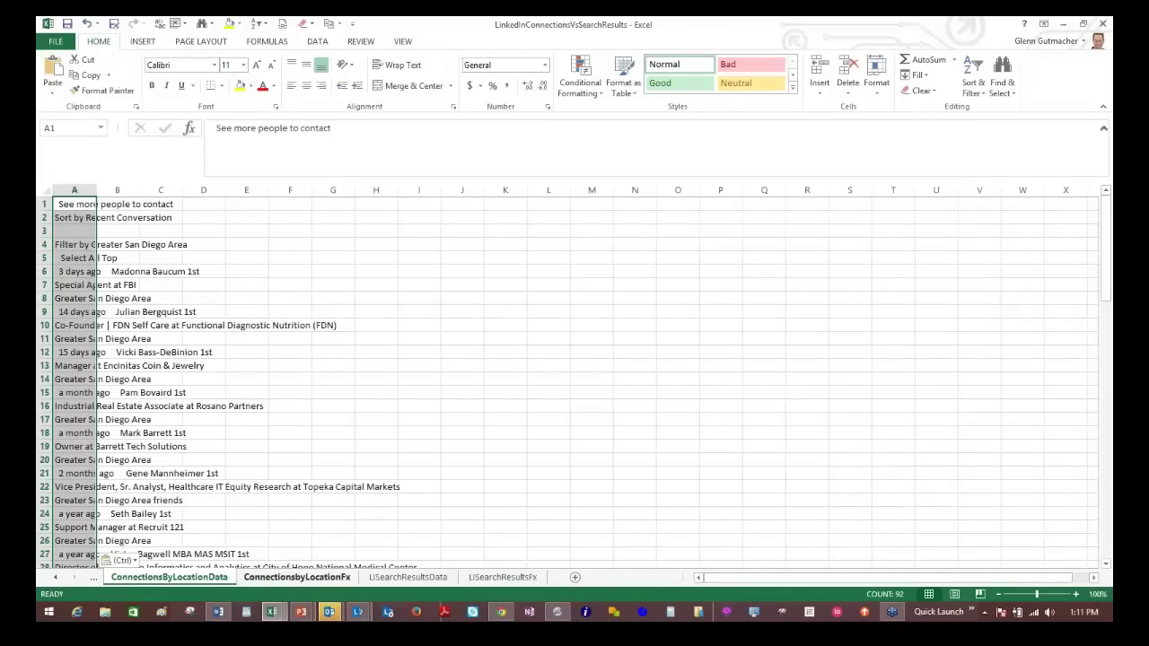
pyautogui.click(296, 578)
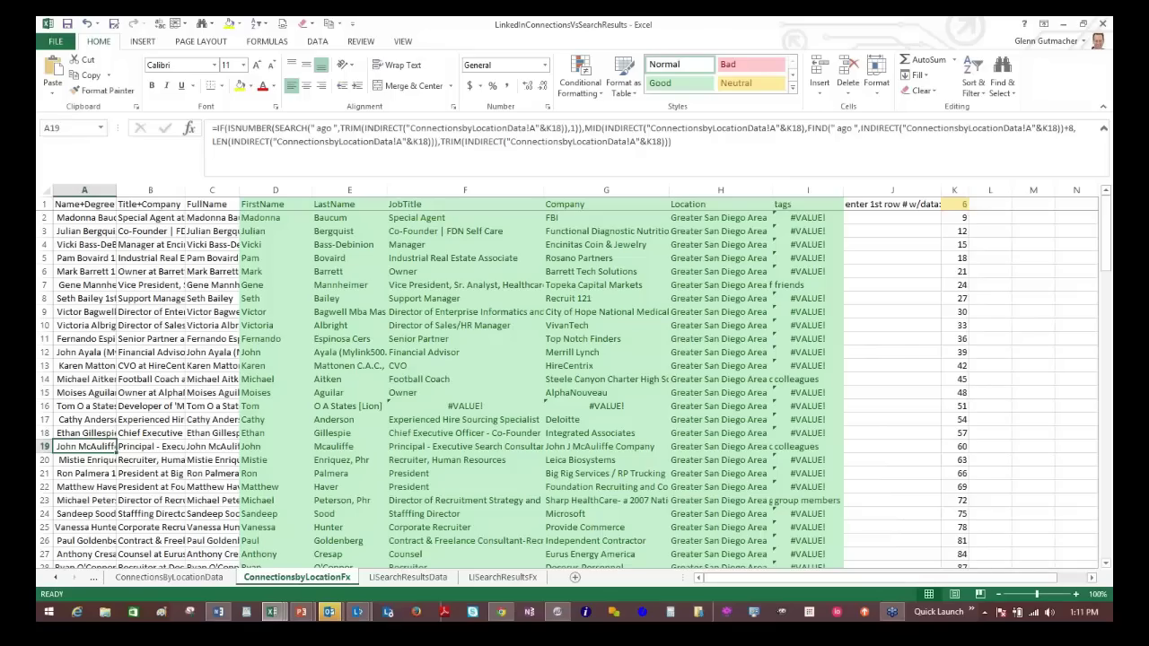
# Step: Switch back to the LinkedIn contacts page in Chrome and clear the selection of the connections
pyautogui.hotkey('alt', 'Tab')
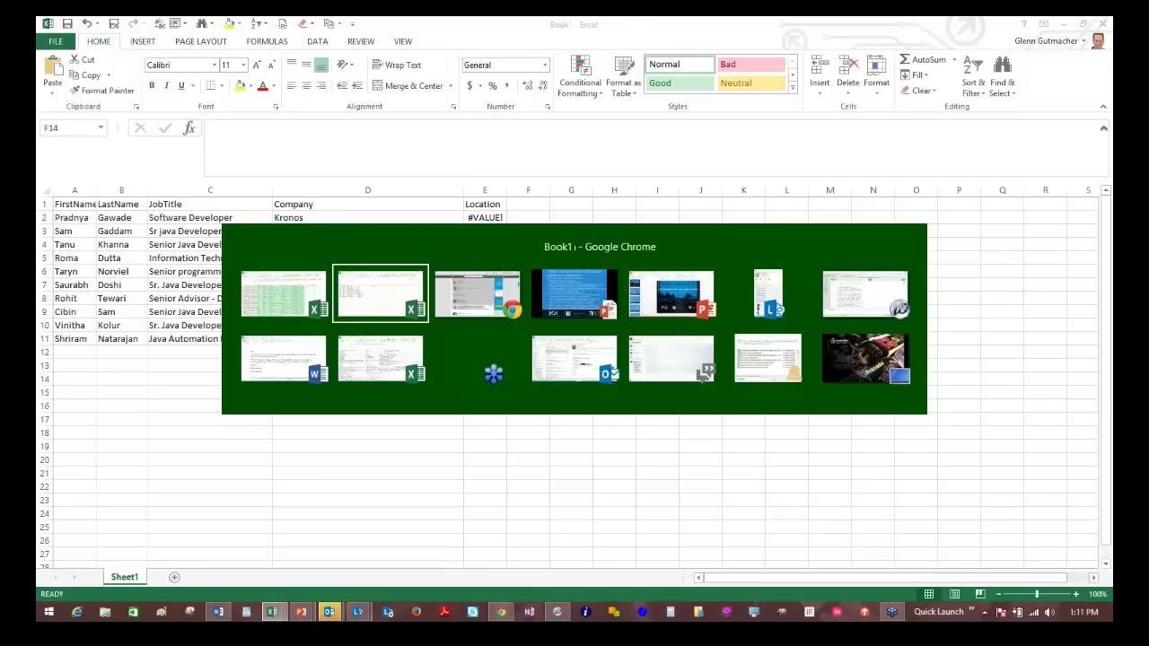
pyautogui.hotkey('alt', 'Tab')
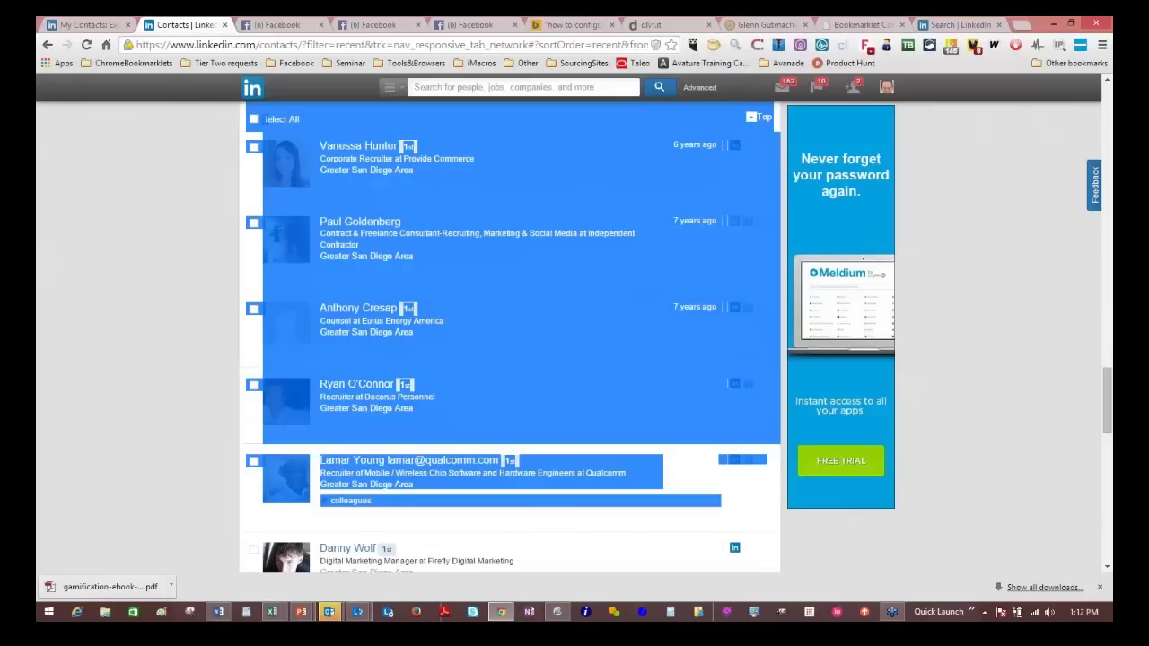
pyautogui.click(432, 187)
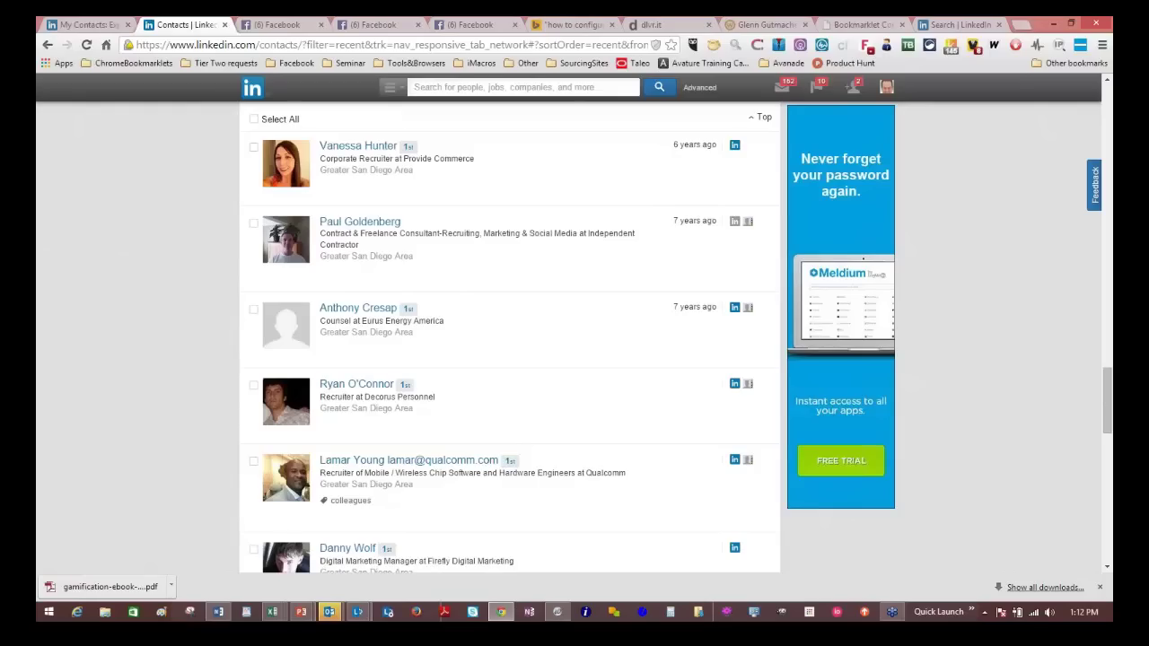
# Step: Switch to the PowerPoint slide show and advance past the connections-by-tag slide to the one on Facebook personal emails
pyautogui.hotkey('alt', 'Tab')
pyautogui.hotkey('alt', 'Tab')
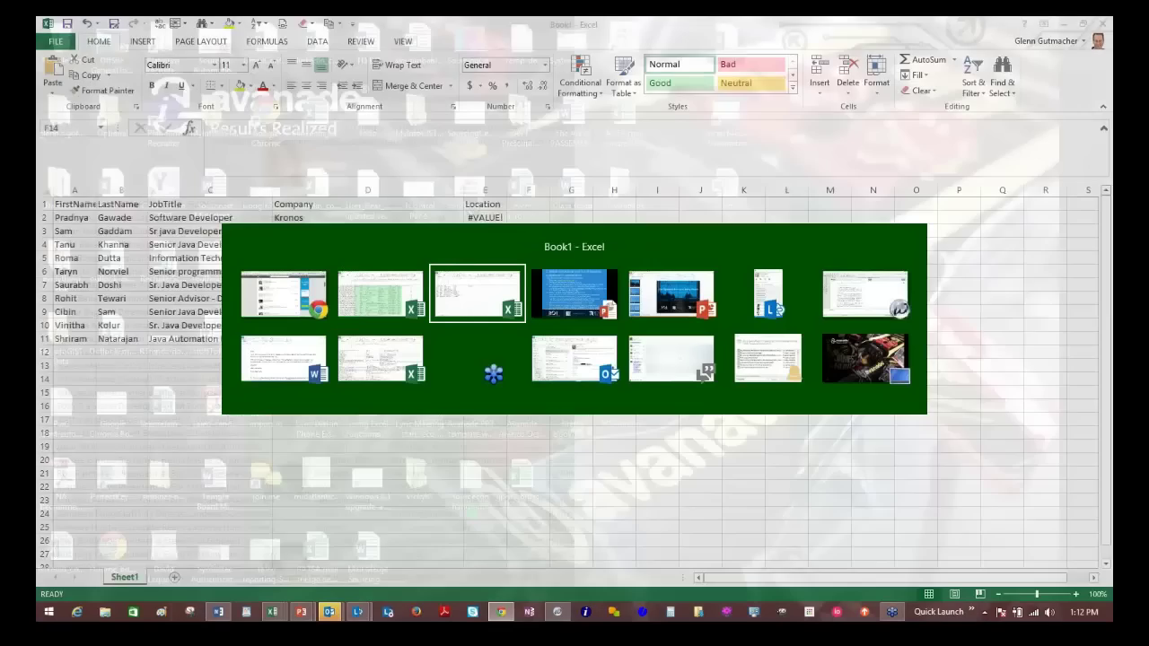
pyautogui.hotkey('alt', 'Tab')
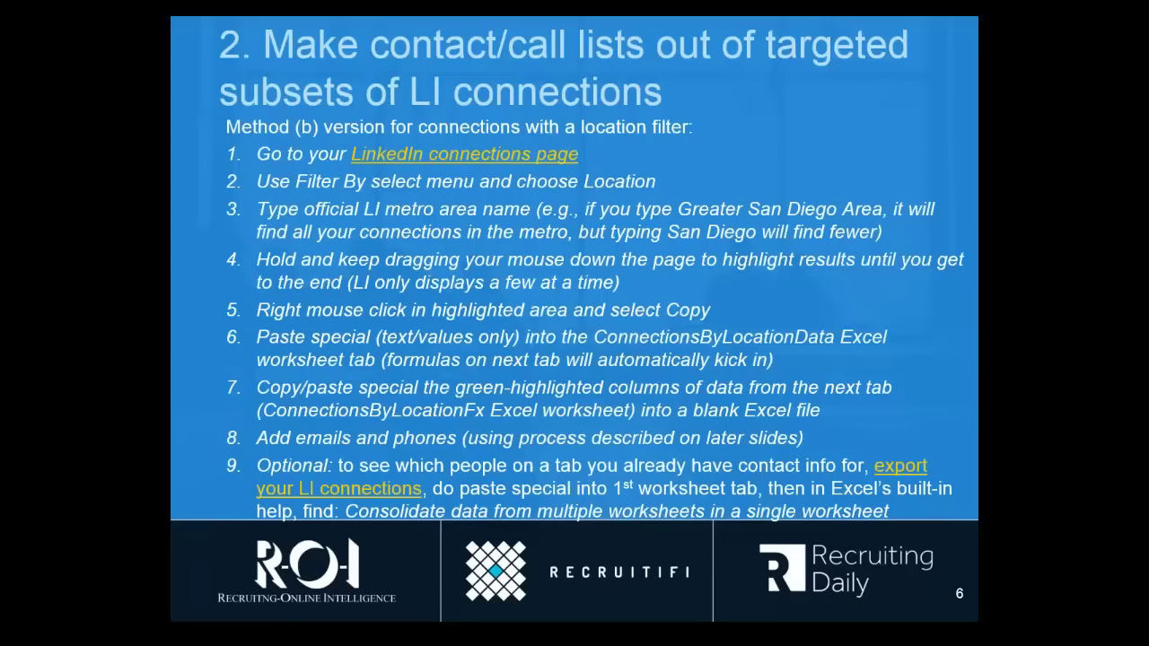
pyautogui.press('Right')
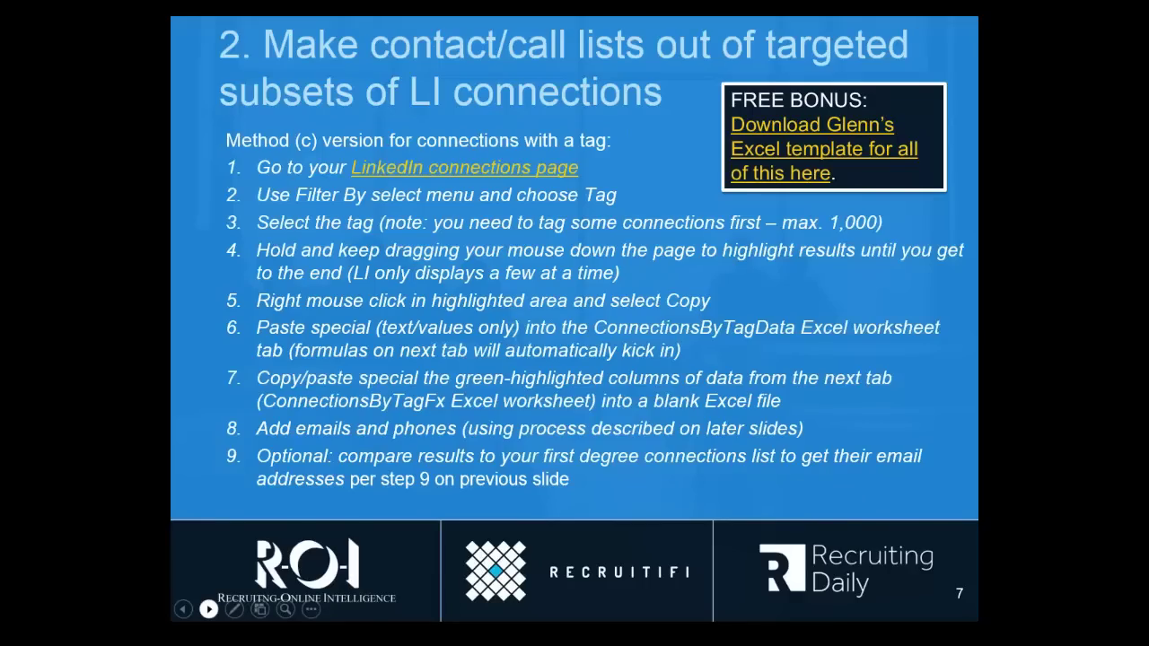
pyautogui.click(208, 609)
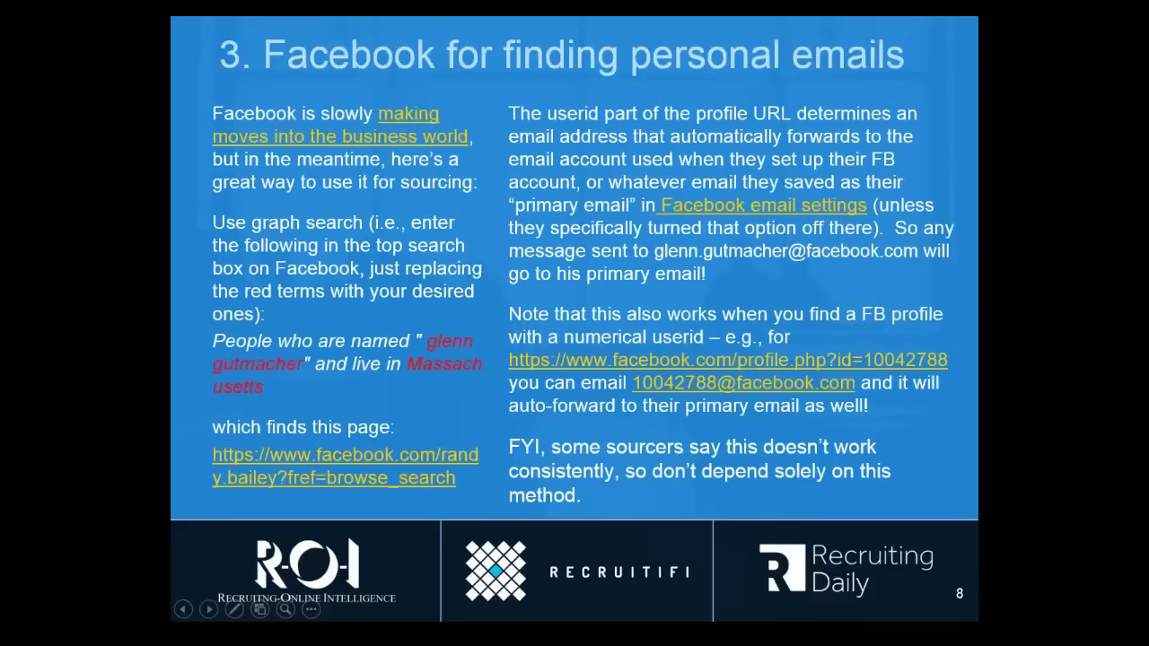
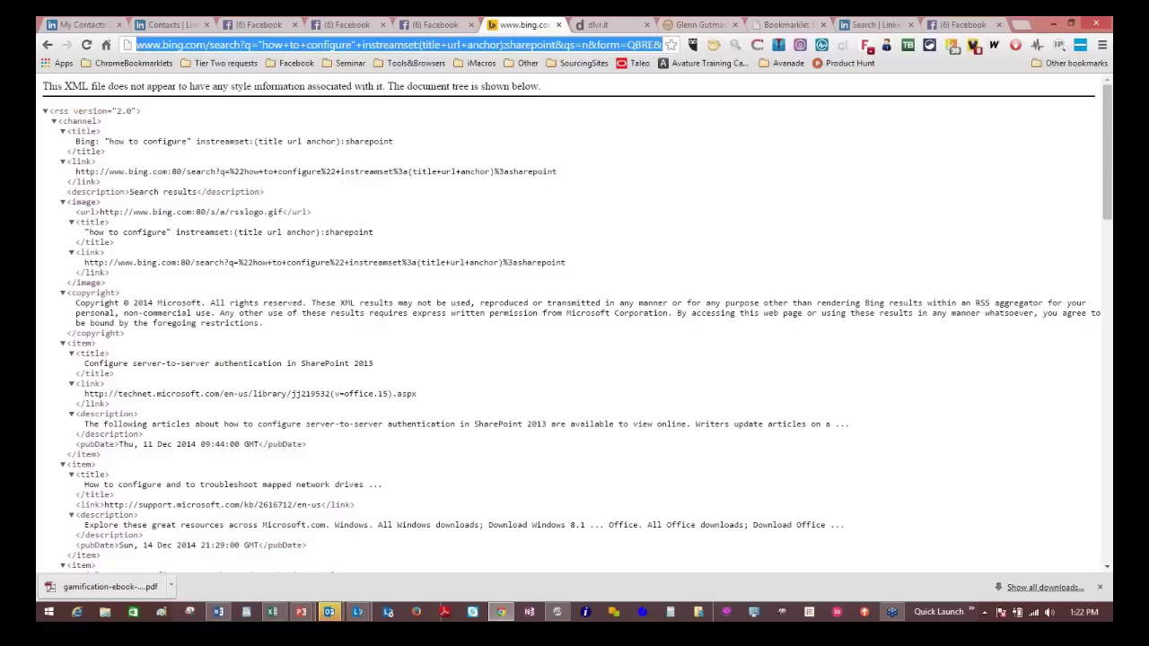
# Step: Load drive.google.com in the Bing results tab
pyautogui.write('drive.')
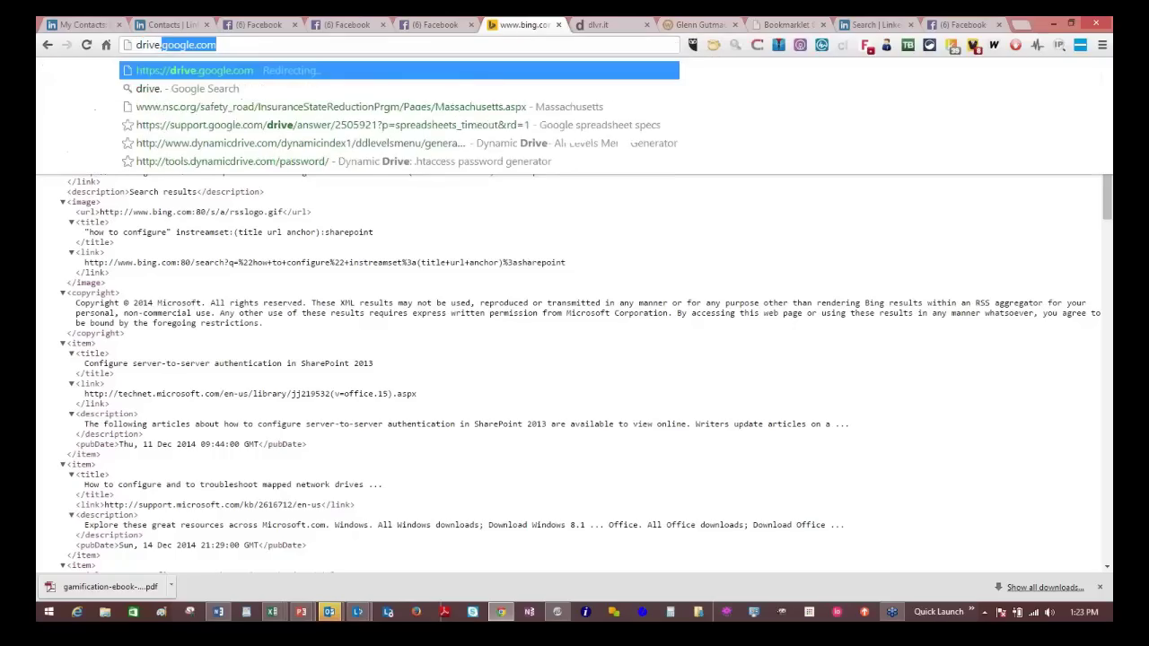
pyautogui.press('Return')
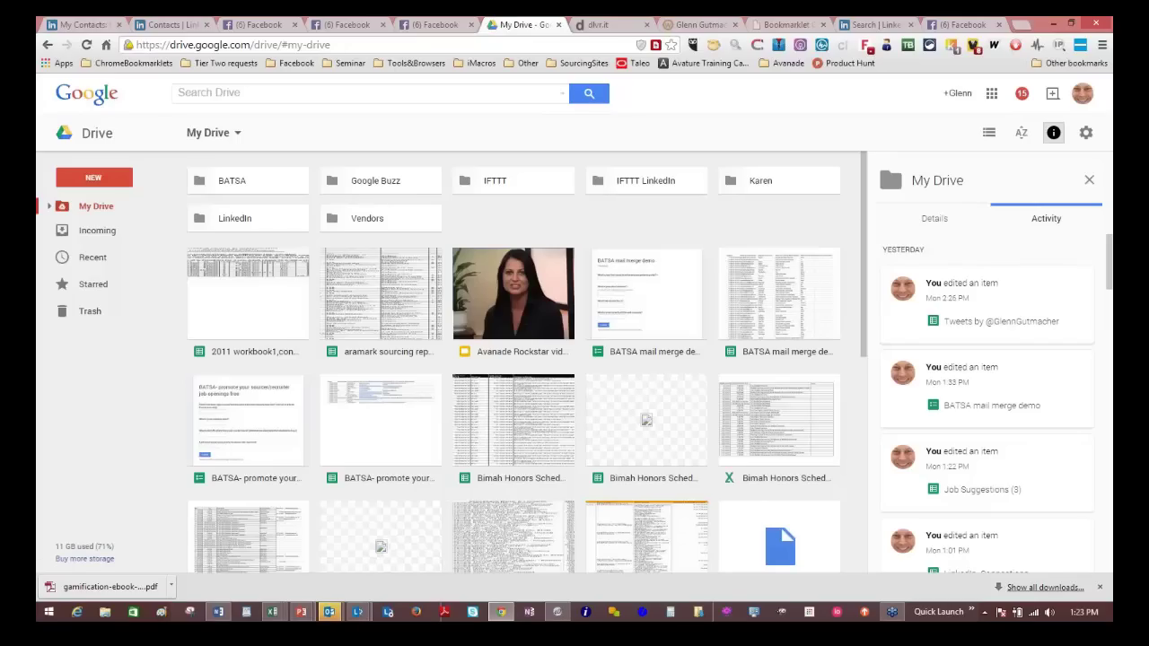
# Step: Open the BATSA mail merge demo form from My Drive to view its questions, and close it
pyautogui.click(646, 305)
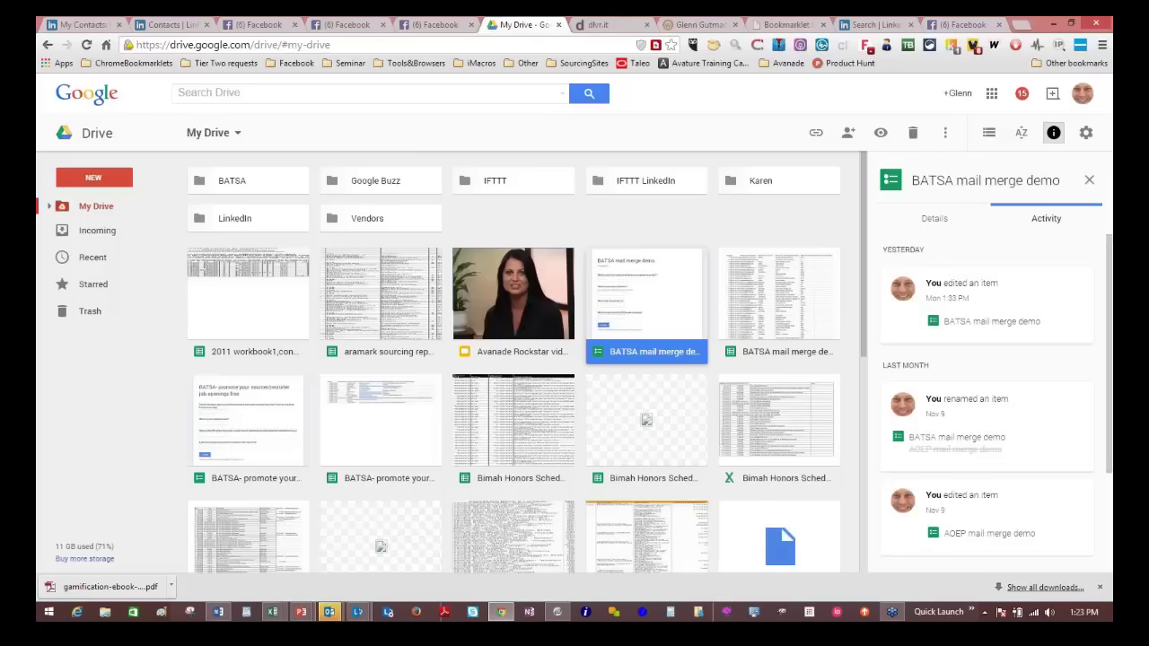
pyautogui.press('Return')
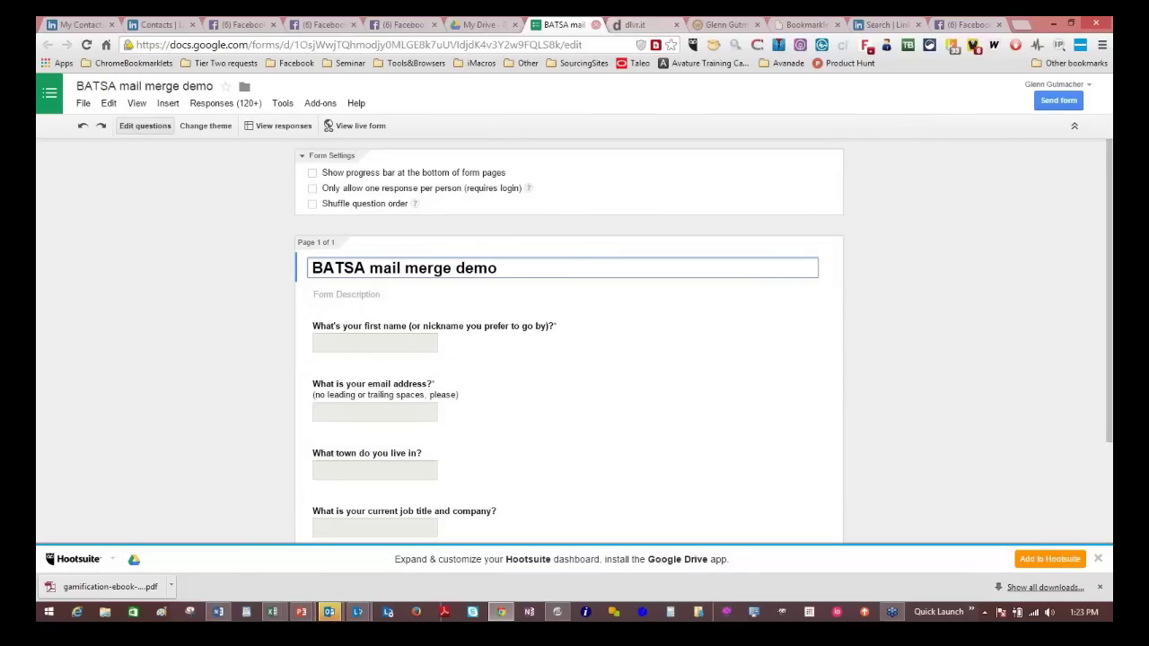
pyautogui.click(595, 24)
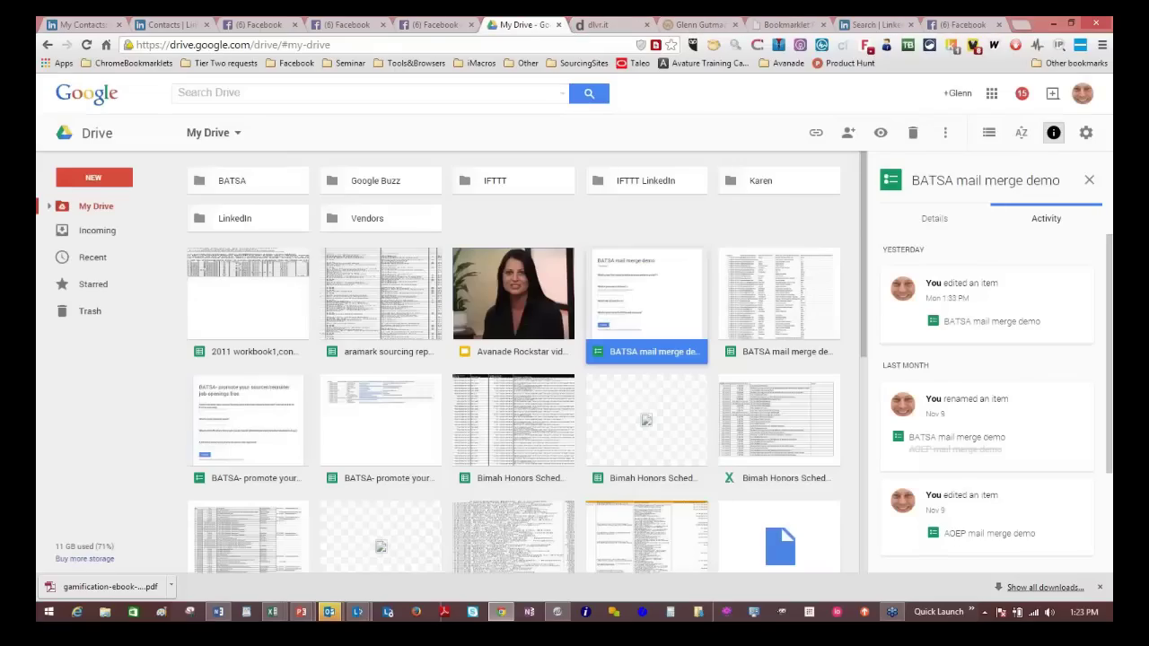
# Step: Open the BATSA mail merge demo (Responses) spreadsheet from My Drive and download it as a Microsoft Excel (.xlsx) file
pyautogui.doubleClick(778, 305)
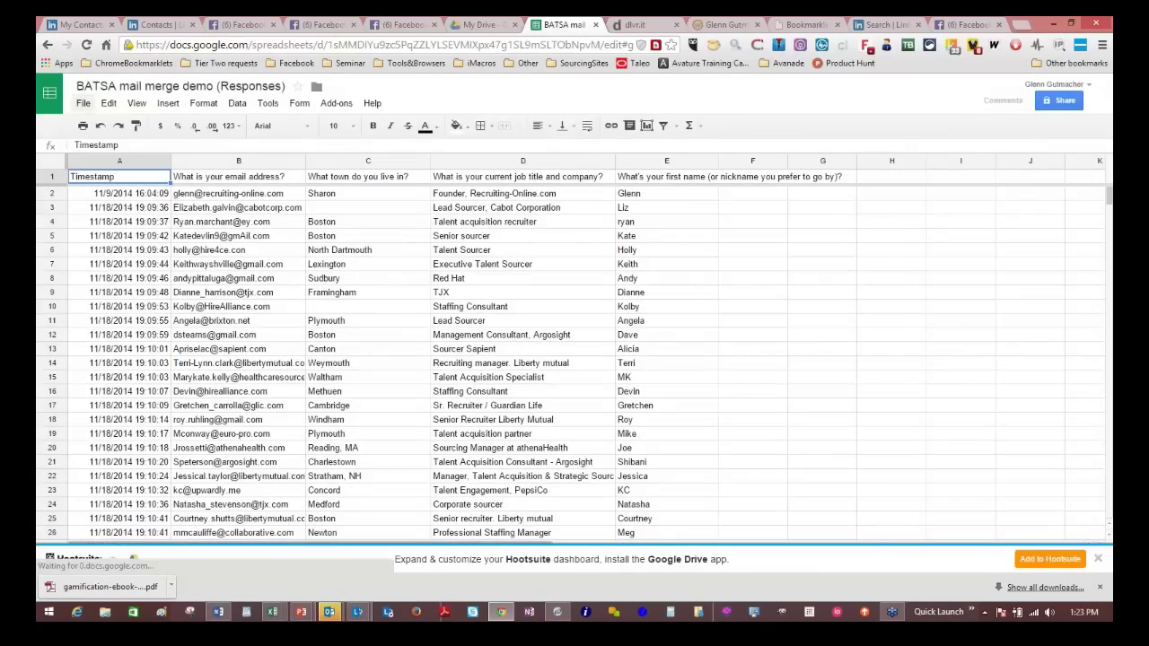
pyautogui.click(83, 103)
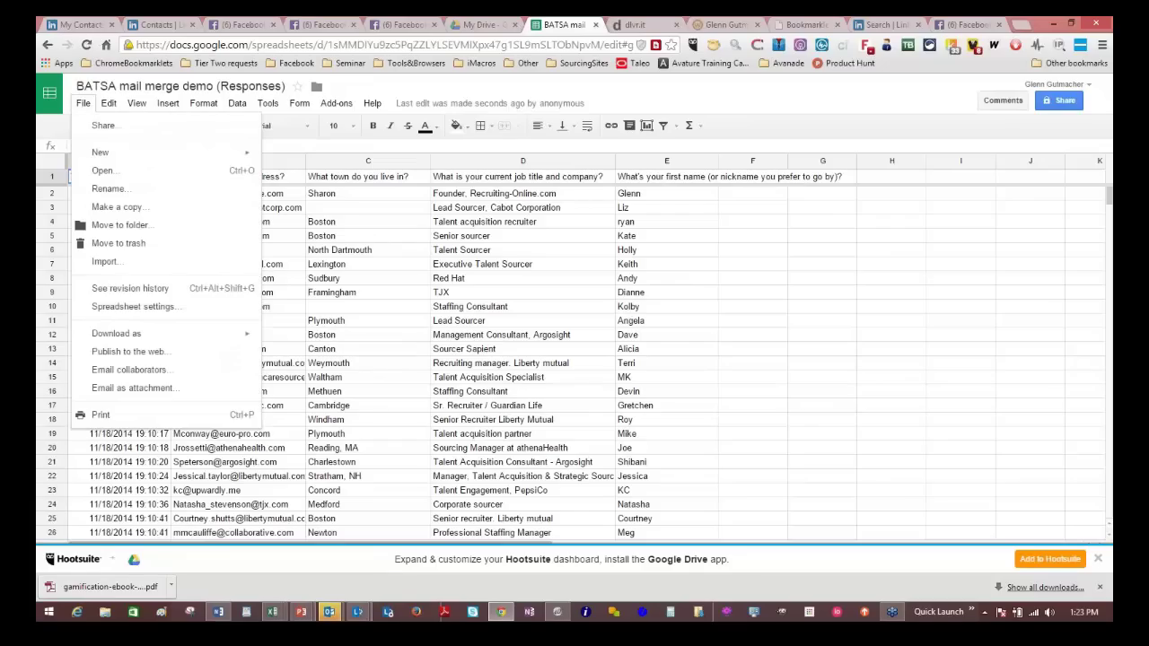
pyautogui.moveTo(116, 333)
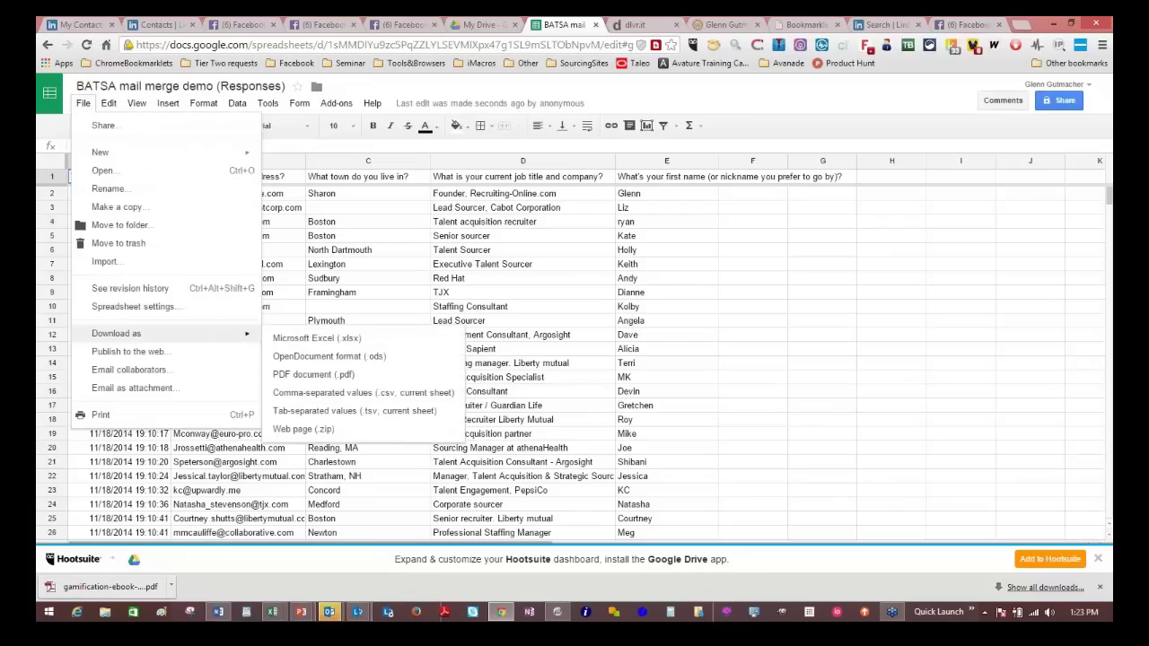
pyautogui.press('Right')
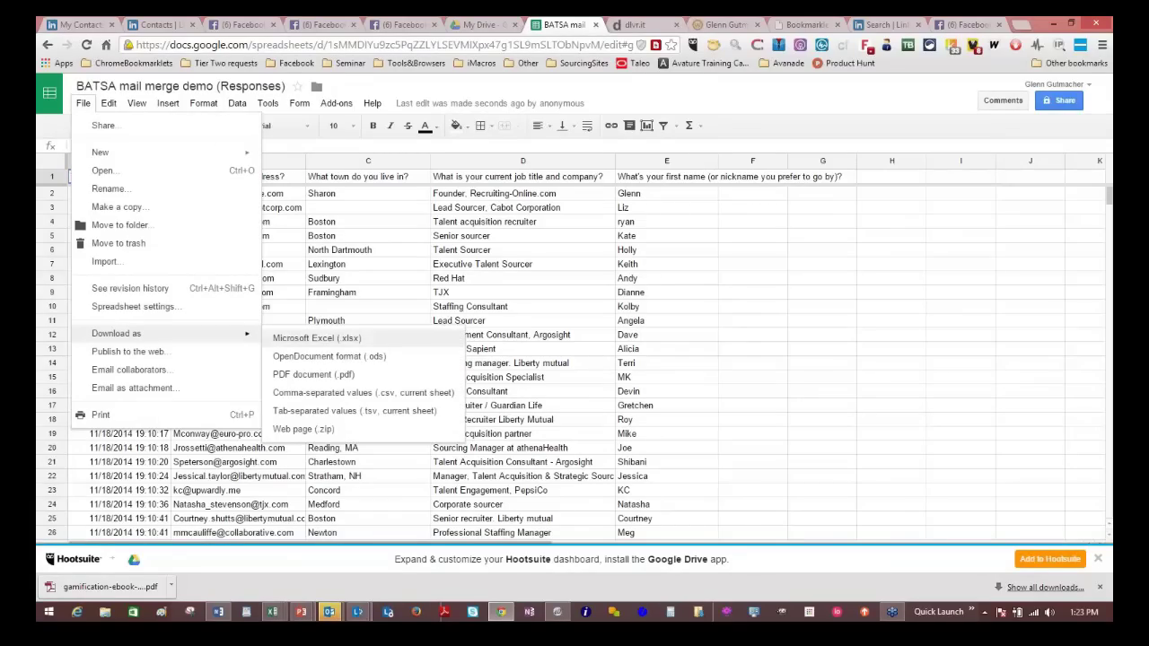
pyautogui.press('Return')
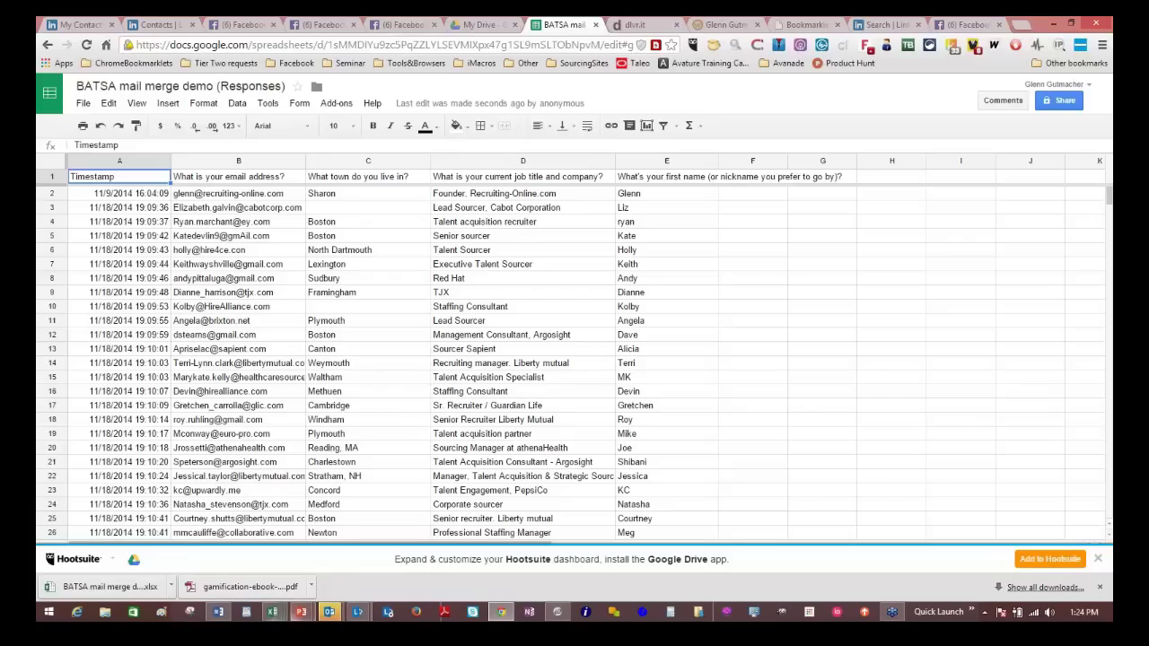
# Step: Switch to the Word document "Web form demo letter to use 16Dec2014" and start a mail merge for e-mail messages
pyautogui.moveTo(218, 613)
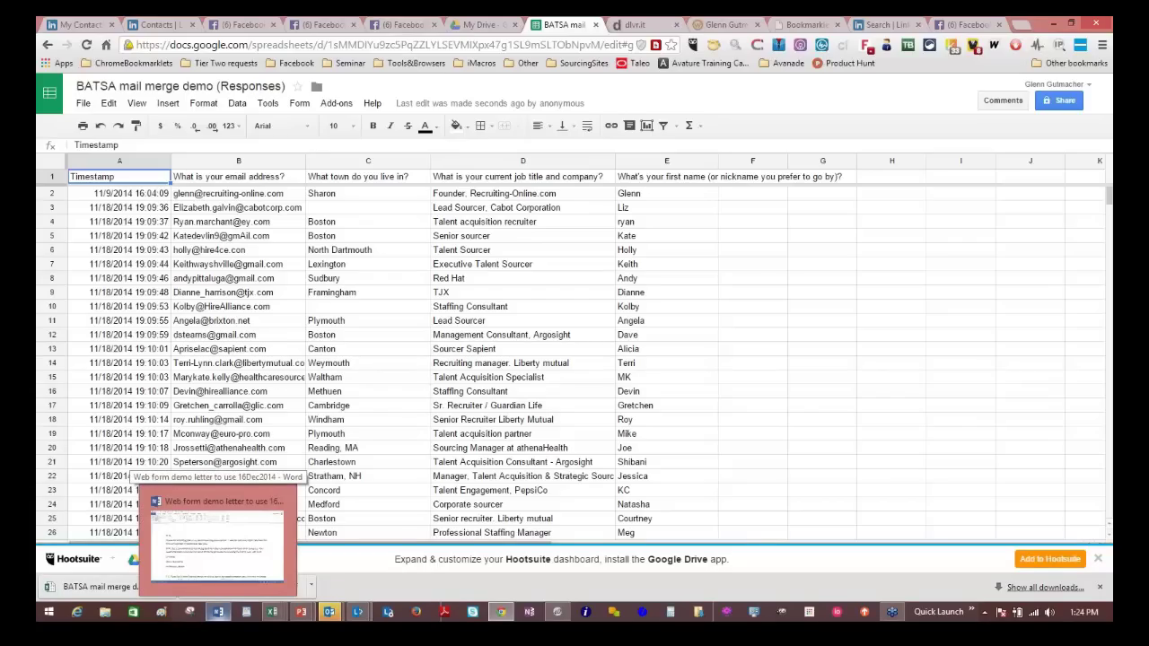
pyautogui.click(217, 543)
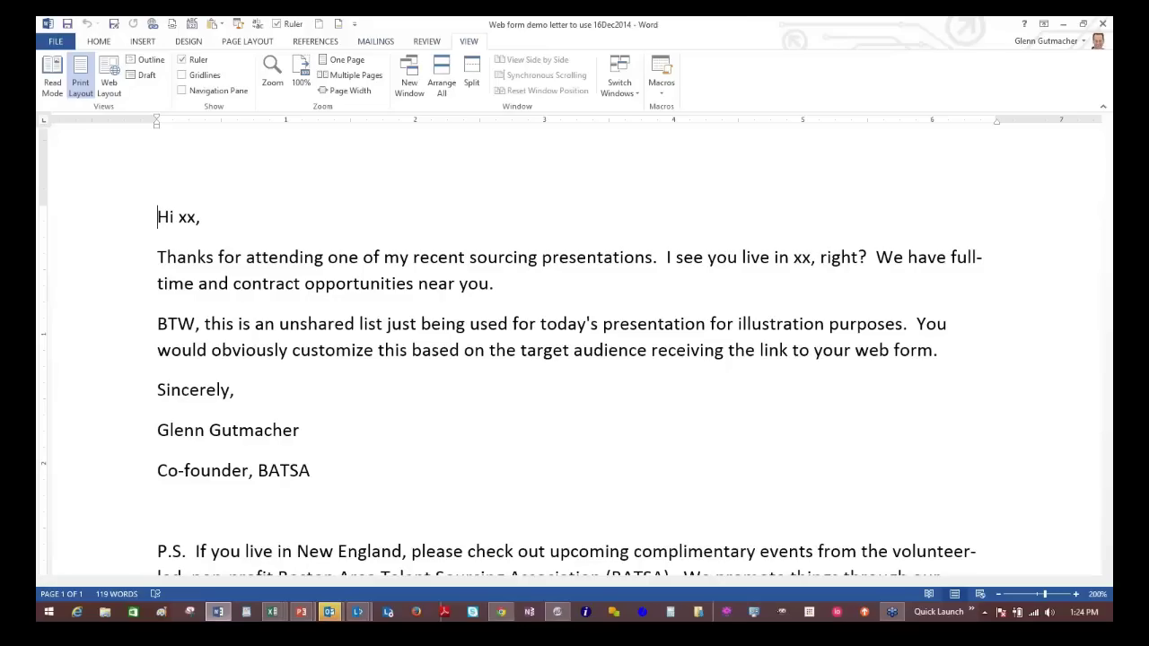
pyautogui.hotkey('alt', 'm')
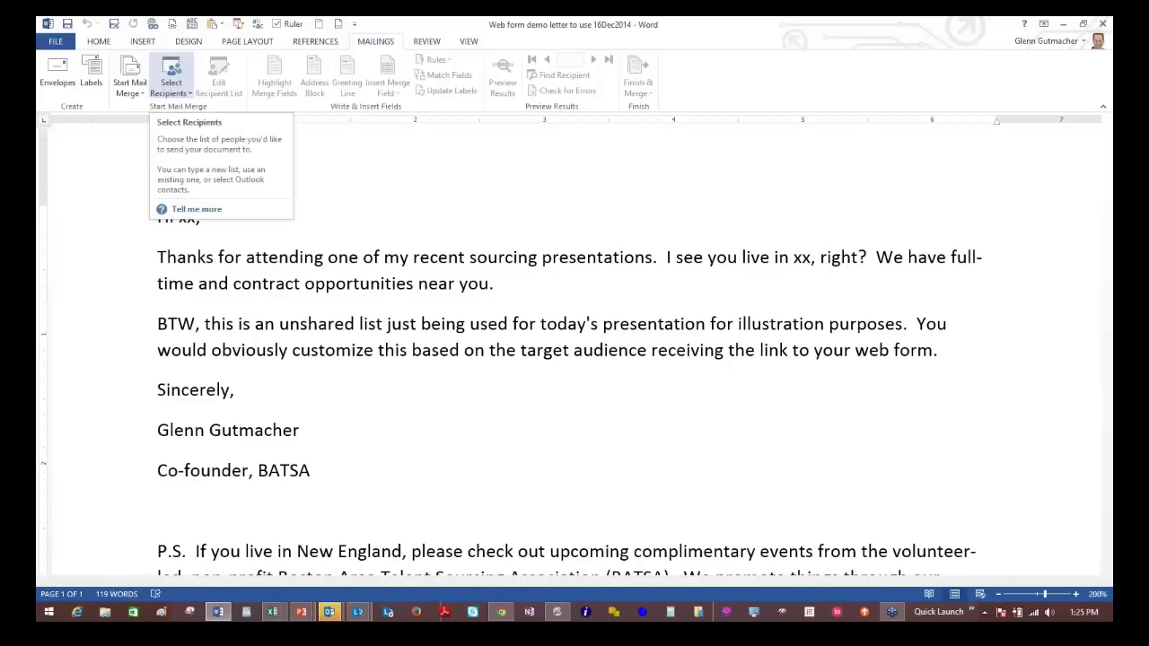
pyautogui.click(129, 81)
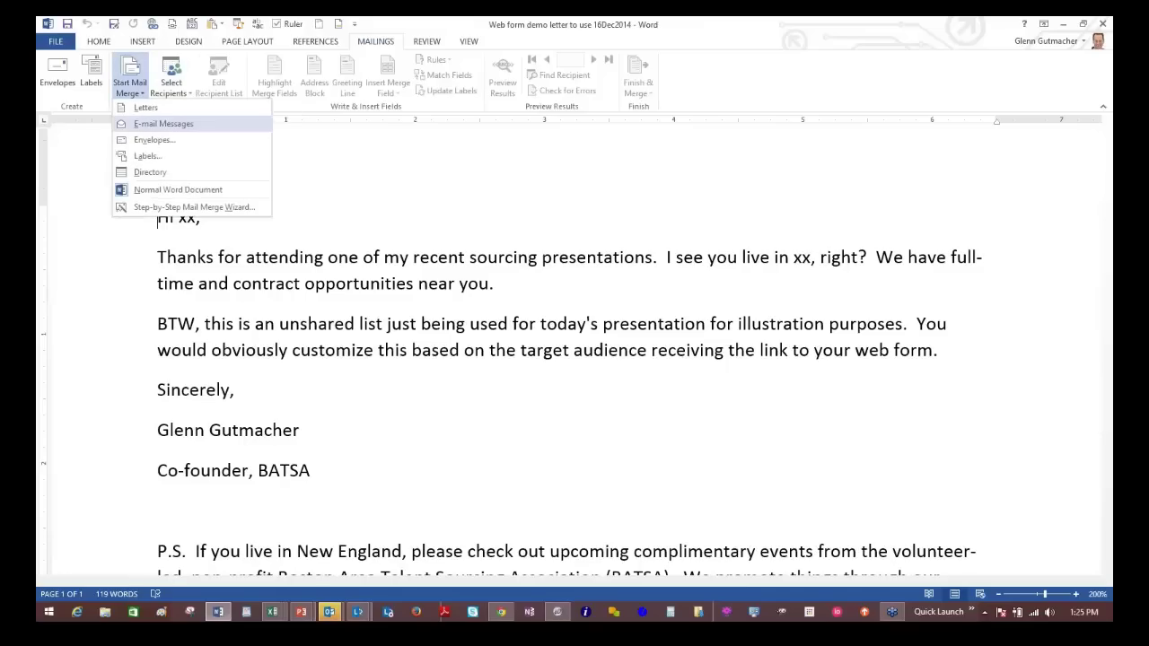
pyautogui.click(163, 123)
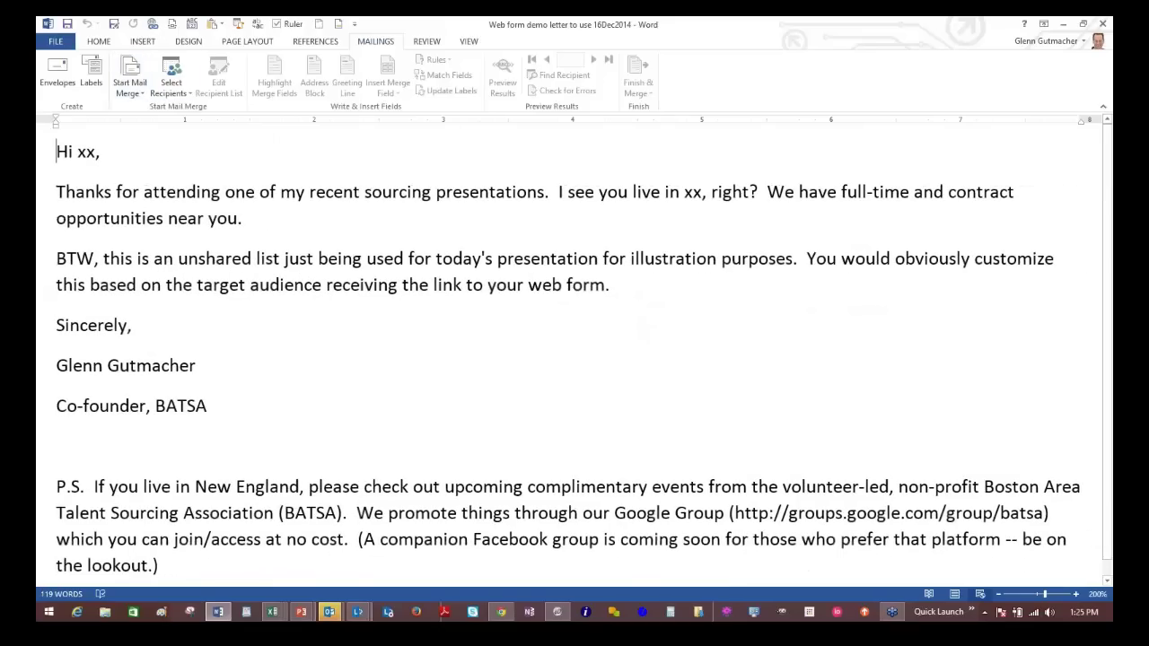
# Step: Use the existing list "BATSA mail merge demo (Responses) (1)" from Downloads as recipients, with its Form Responses 1 table and first-row column headers
pyautogui.click(171, 81)
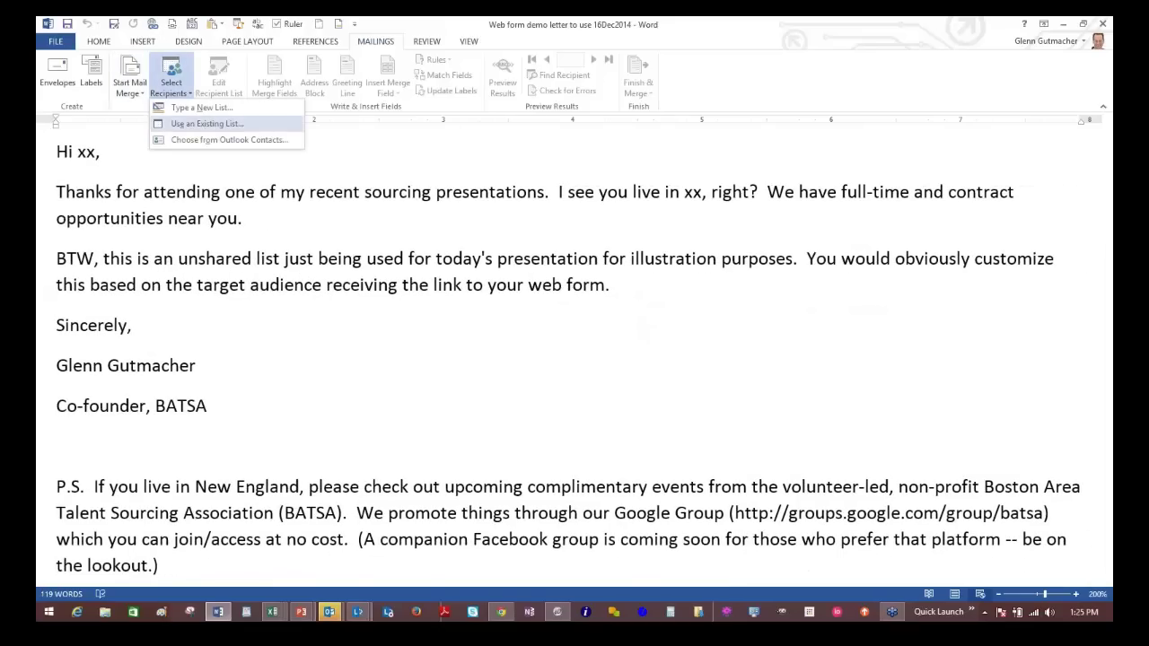
pyautogui.click(207, 123)
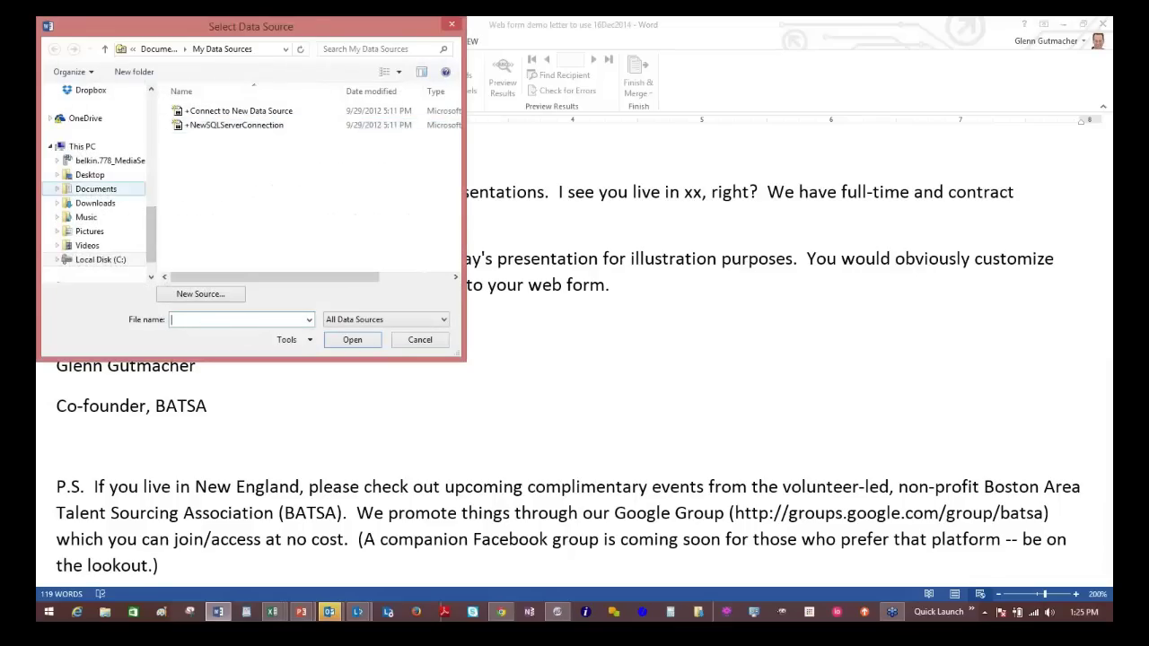
pyautogui.click(95, 203)
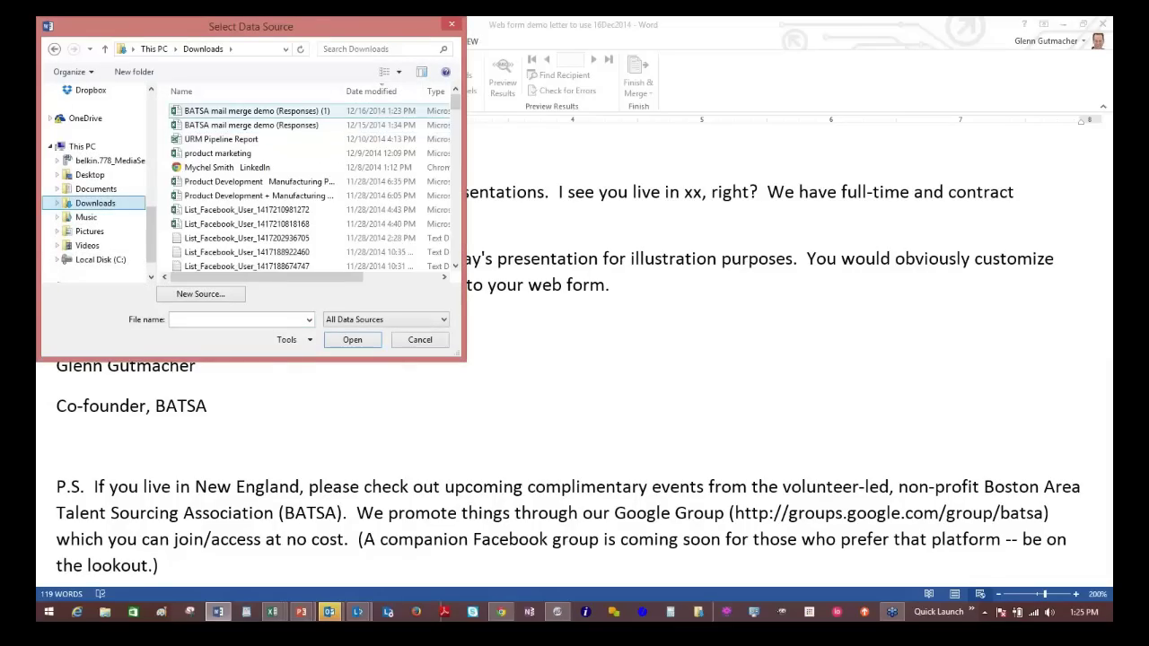
pyautogui.doubleClick(269, 111)
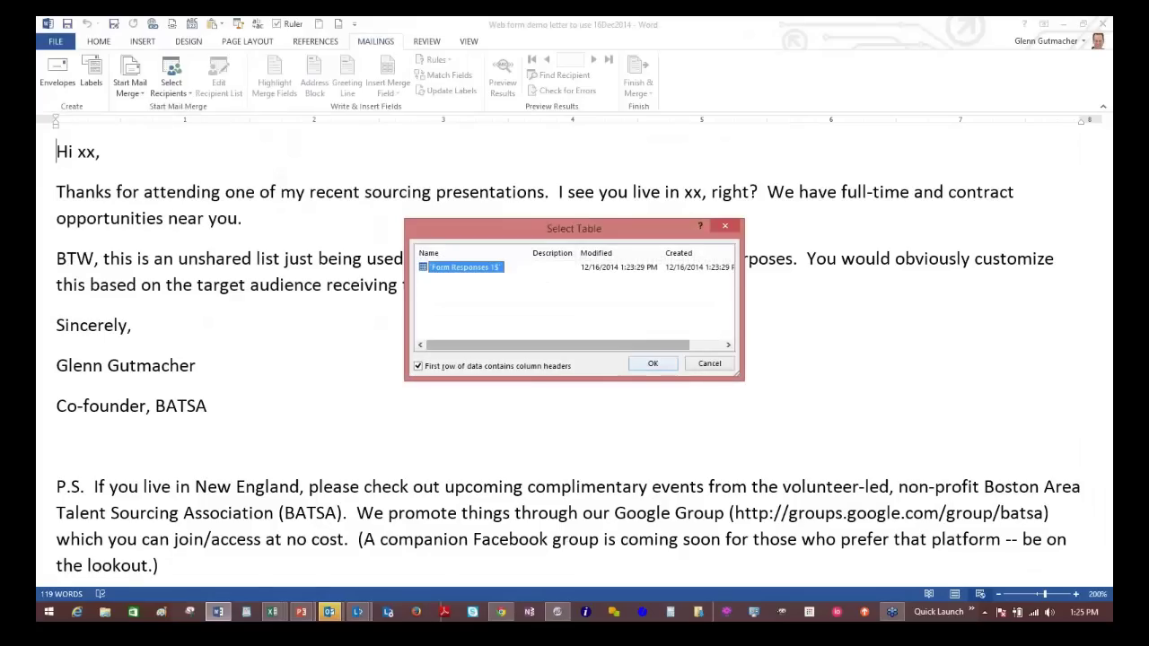
pyautogui.press('Return')
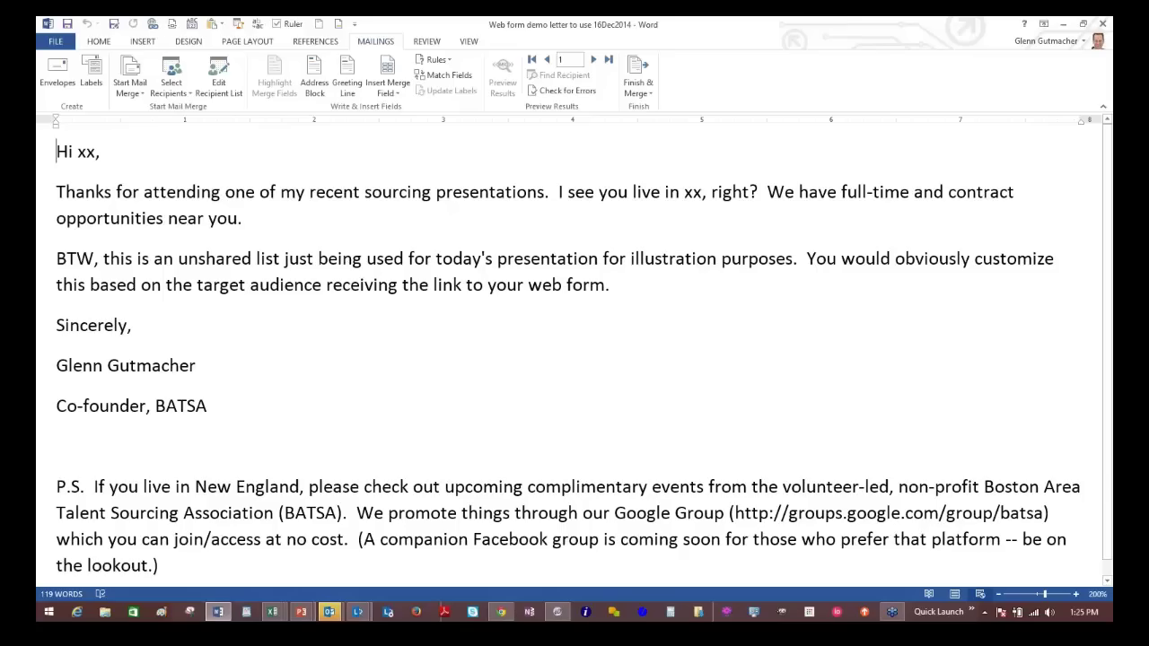
# Step: Replace the xx placeholder in the greeting with the merge field Whats_your_first_name_or_nickname_you_
pyautogui.click(78, 150)
pyautogui.hotkey('shift', 'Right')
pyautogui.hotkey('shift', 'Right')
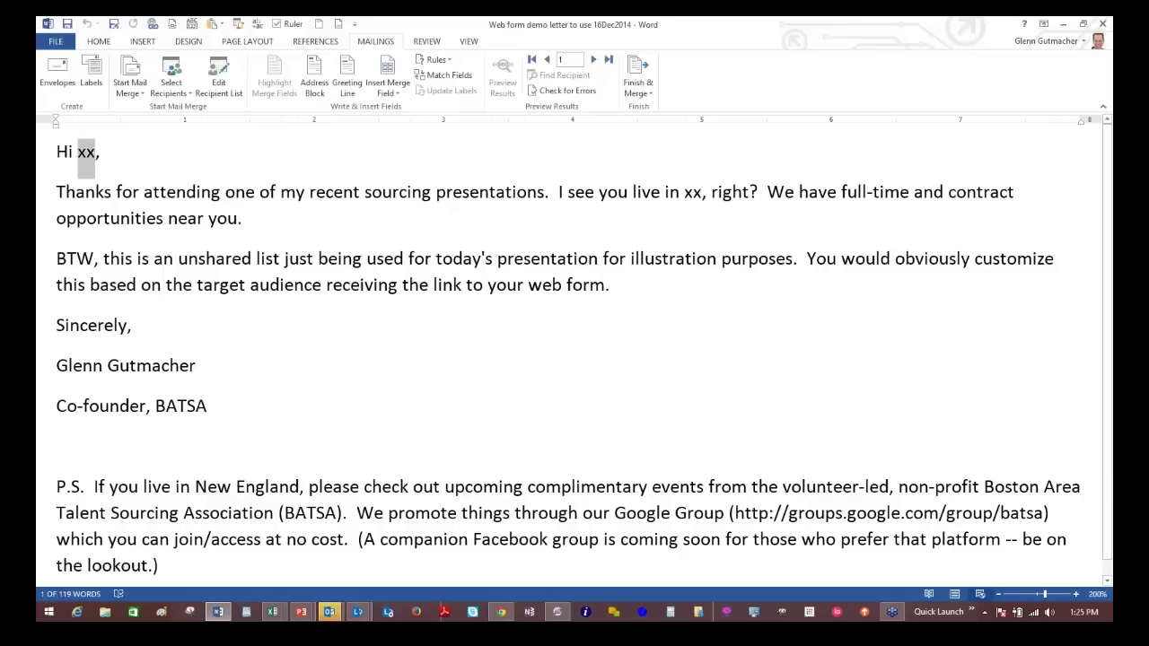
pyautogui.press('Delete')
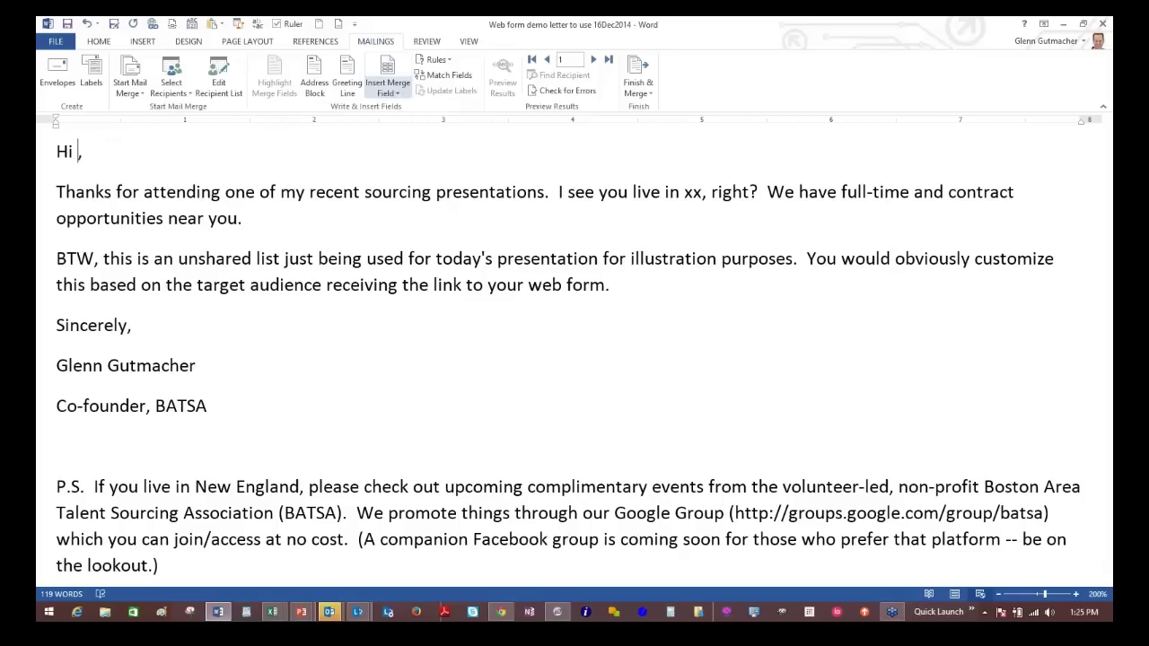
pyautogui.click(387, 90)
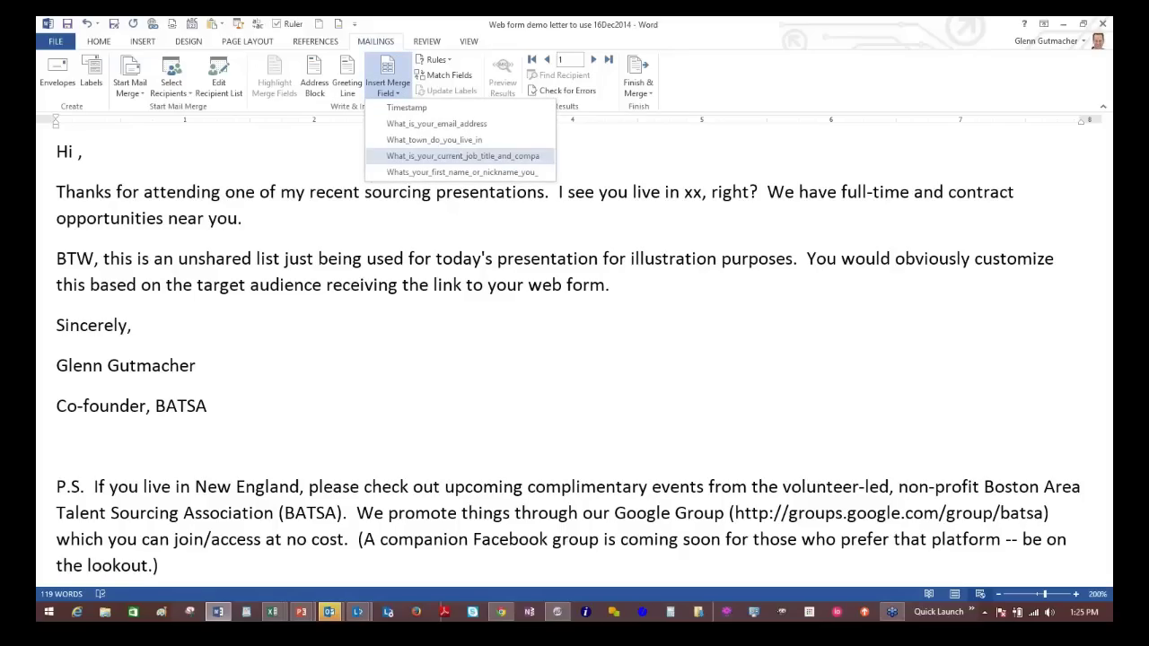
pyautogui.press('Return')
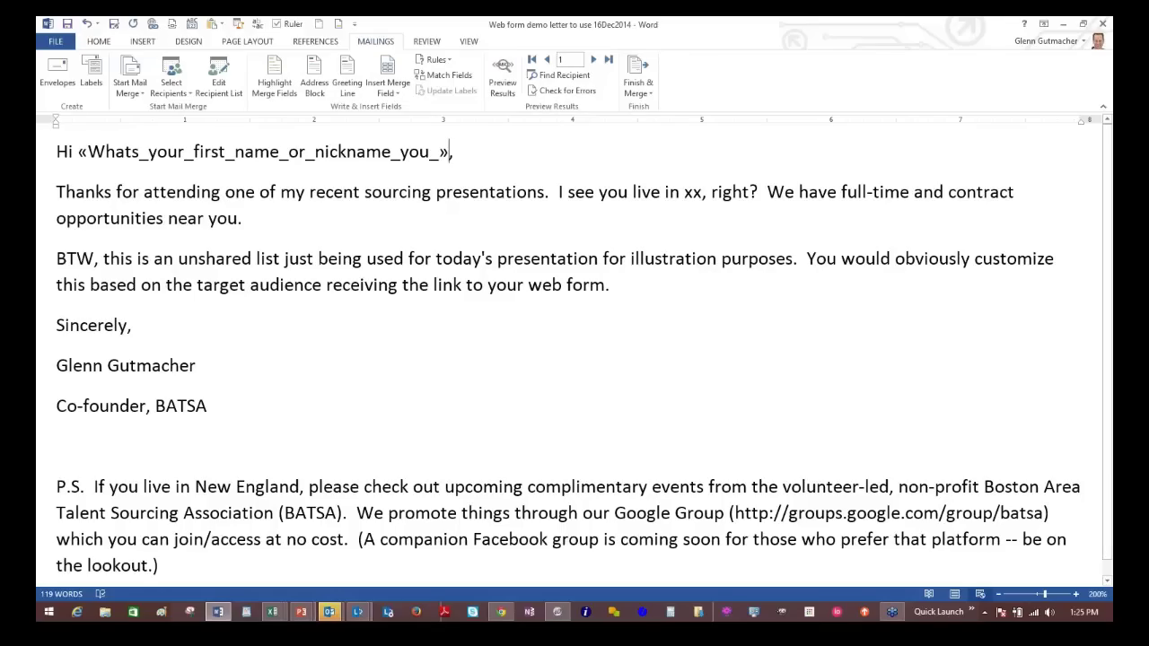
# Step: Replace the xx placeholder after "I see you live in" with the merge field What_town_do_you_live_in
pyautogui.moveTo(683, 192); pyautogui.dragTo(702, 192)
pyautogui.press('Delete')
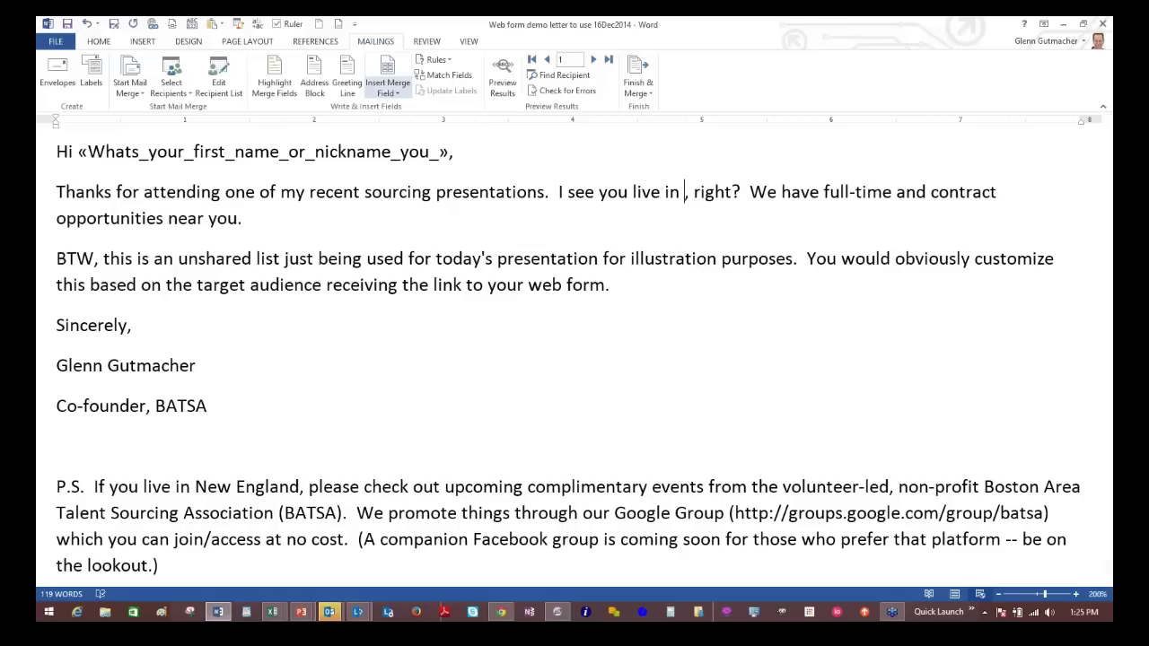
pyautogui.click(387, 89)
pyautogui.click(435, 140)
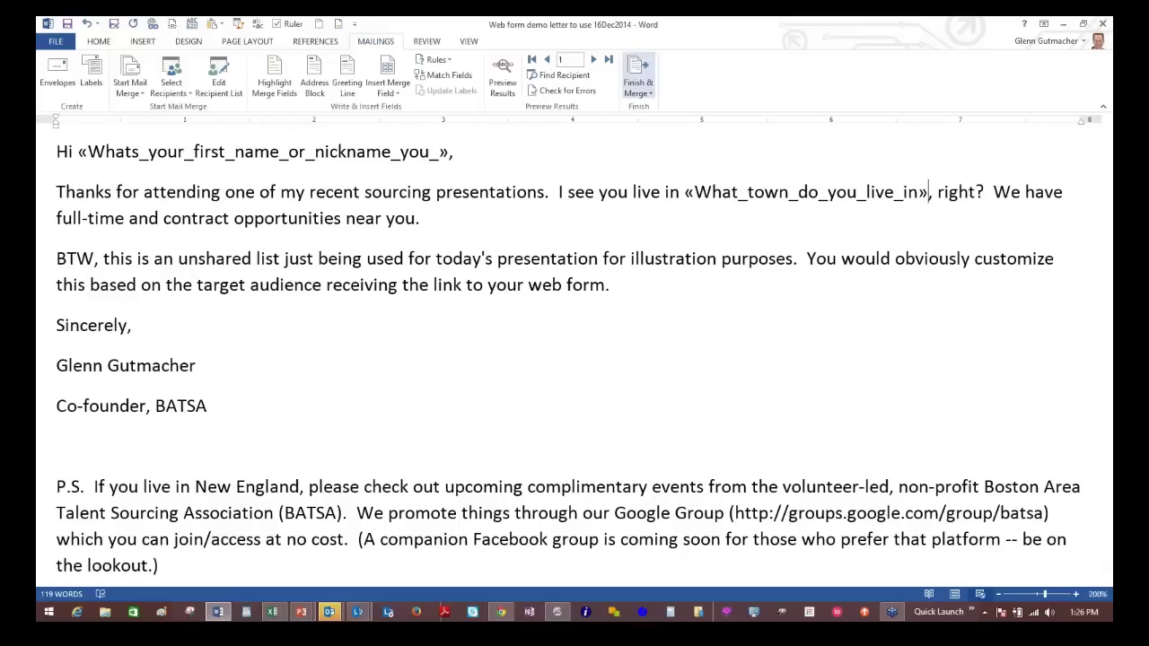
# Step: Preview the merged letter and page through the recipients up to record 13, examining the name and town in each
pyautogui.click(502, 79)
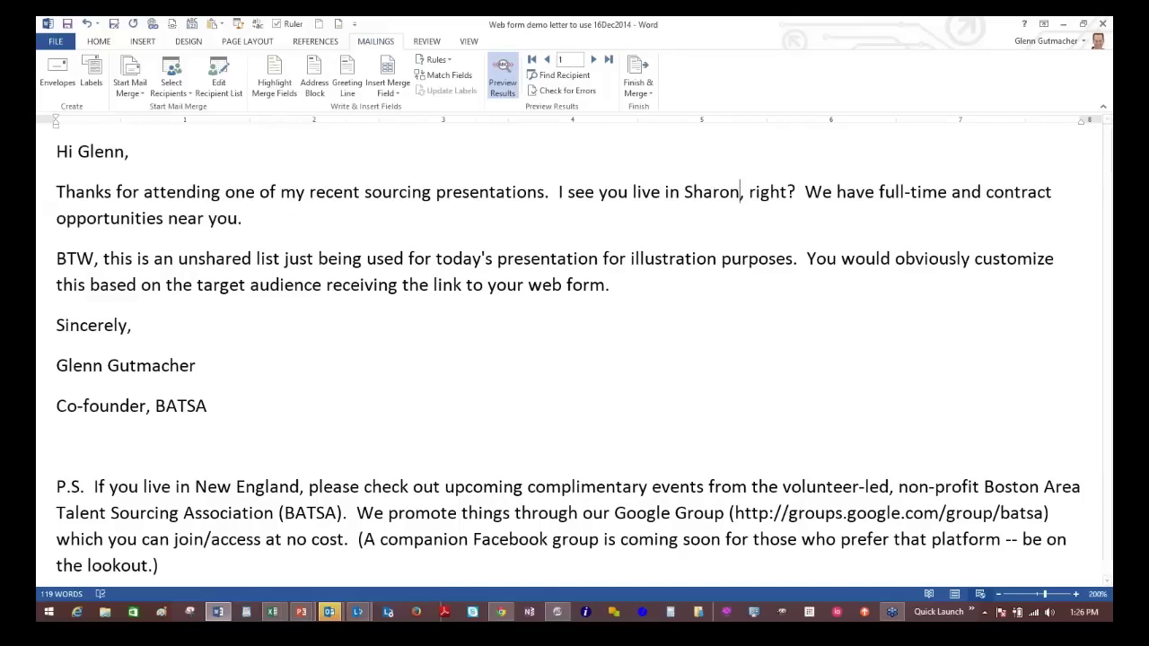
pyautogui.click(592, 59)
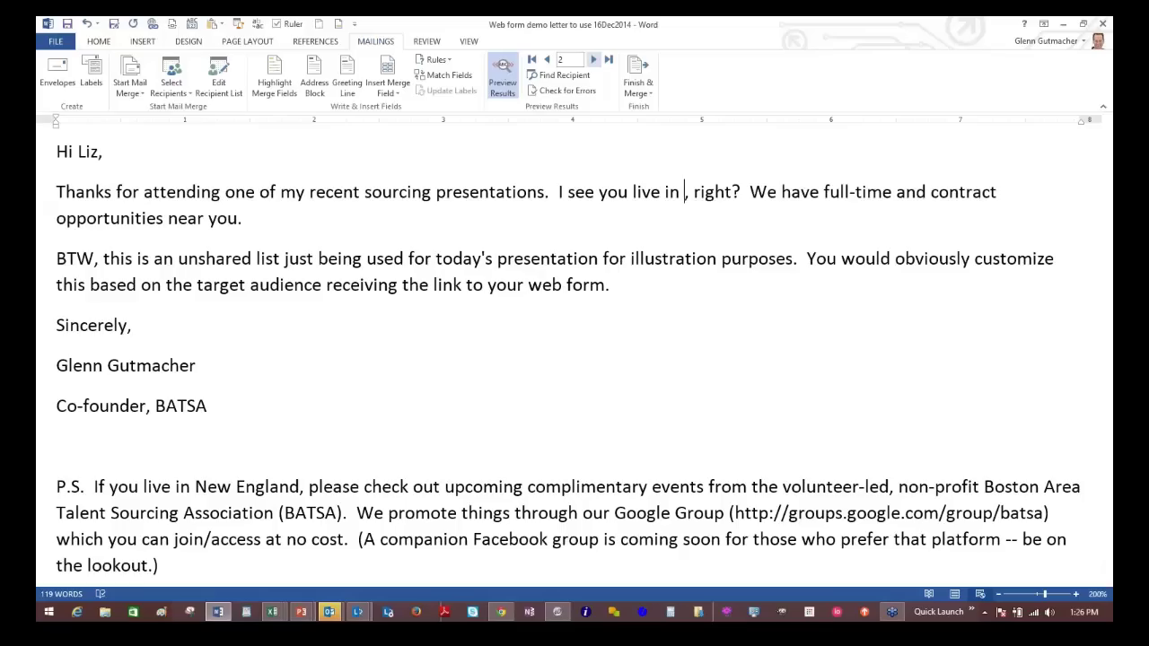
pyautogui.click(593, 59)
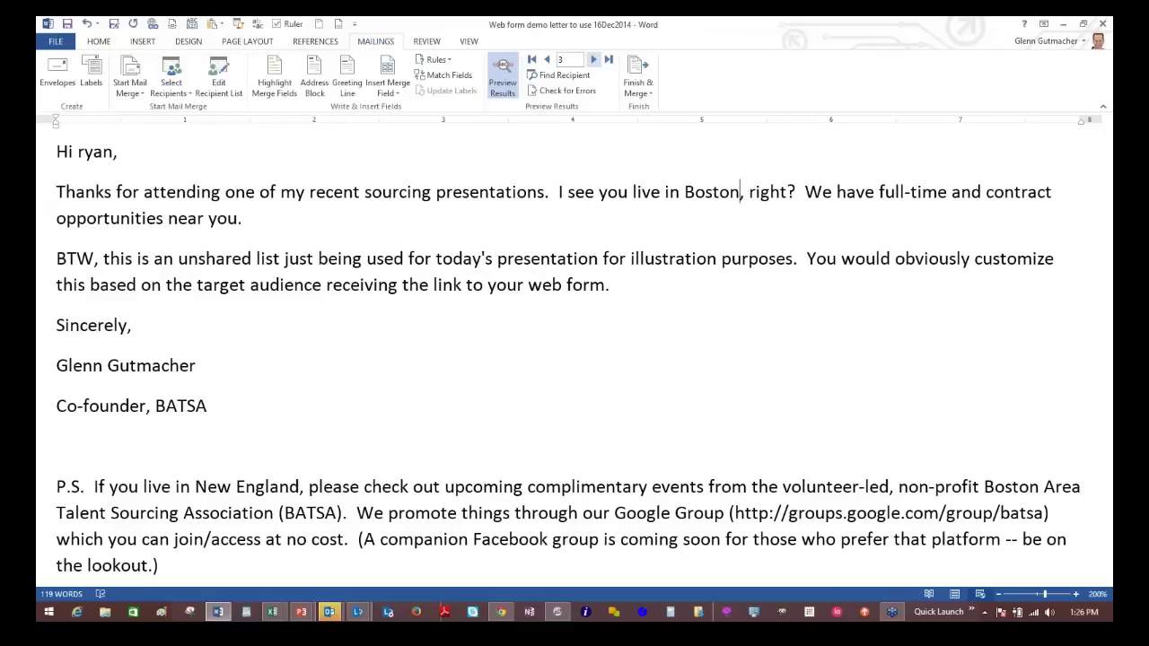
pyautogui.click(594, 59)
pyautogui.click(593, 59)
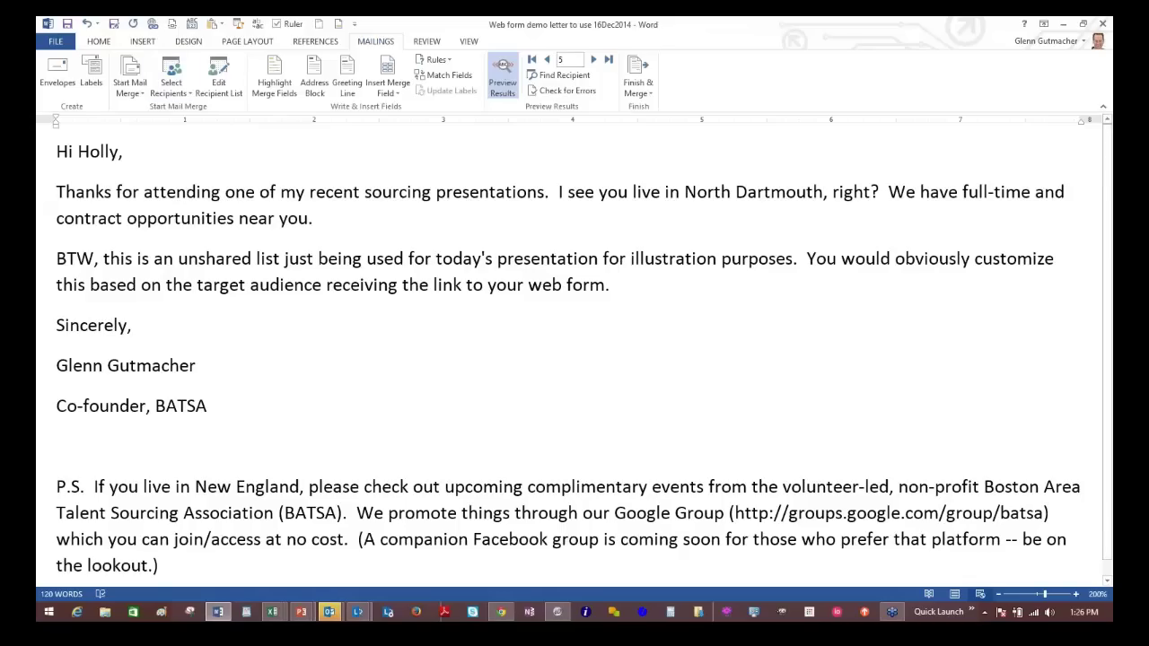
pyautogui.click(593, 59)
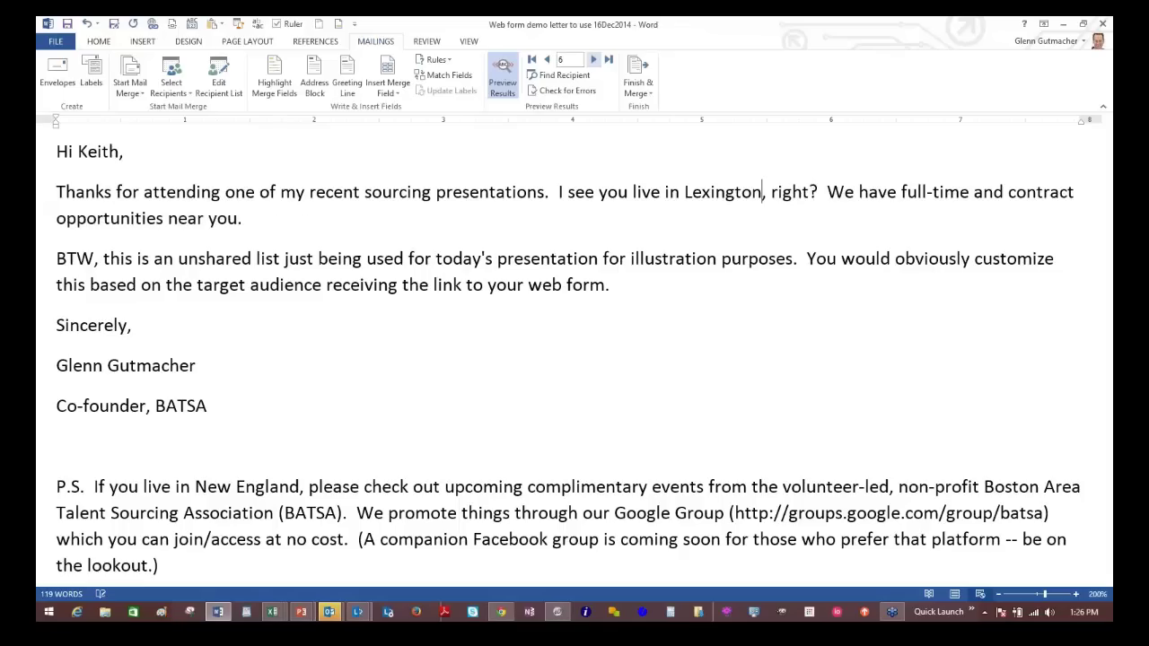
pyautogui.click(592, 59)
pyautogui.click(592, 59)
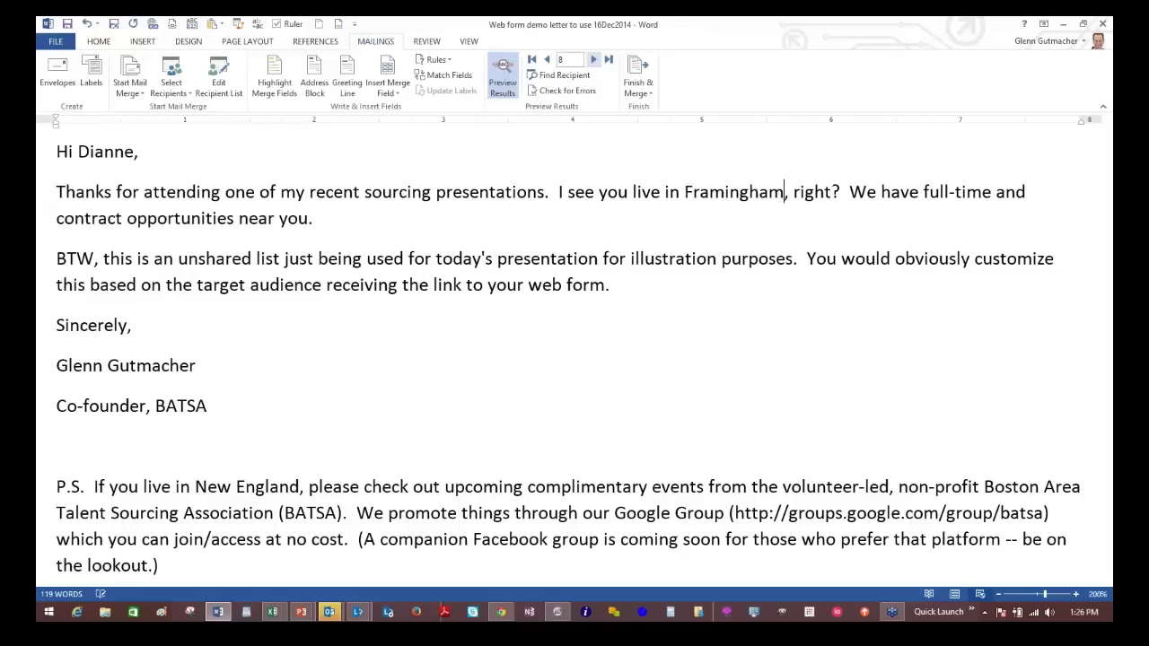
pyautogui.click(592, 60)
pyautogui.click(592, 60)
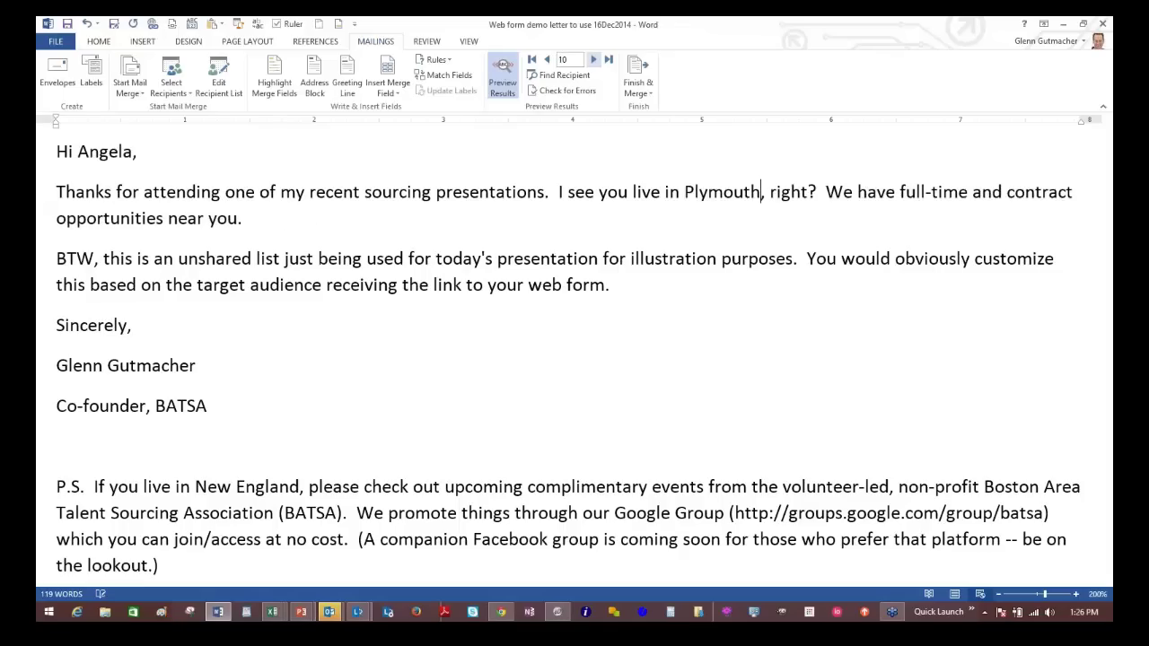
pyautogui.click(592, 59)
pyautogui.click(592, 59)
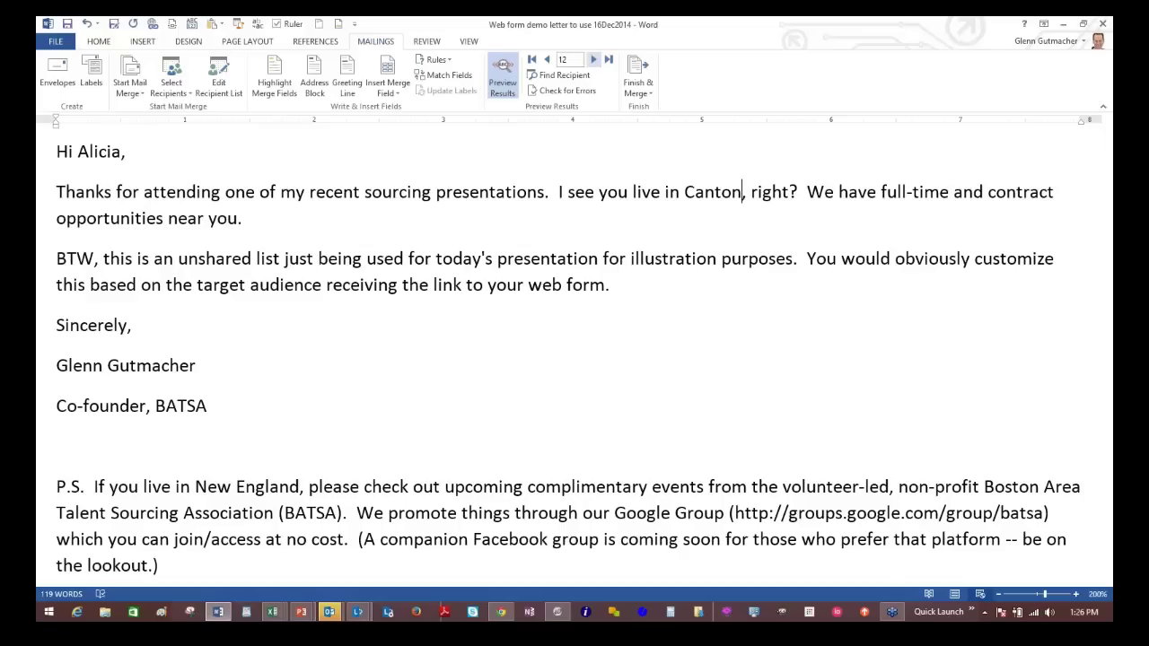
pyautogui.click(593, 59)
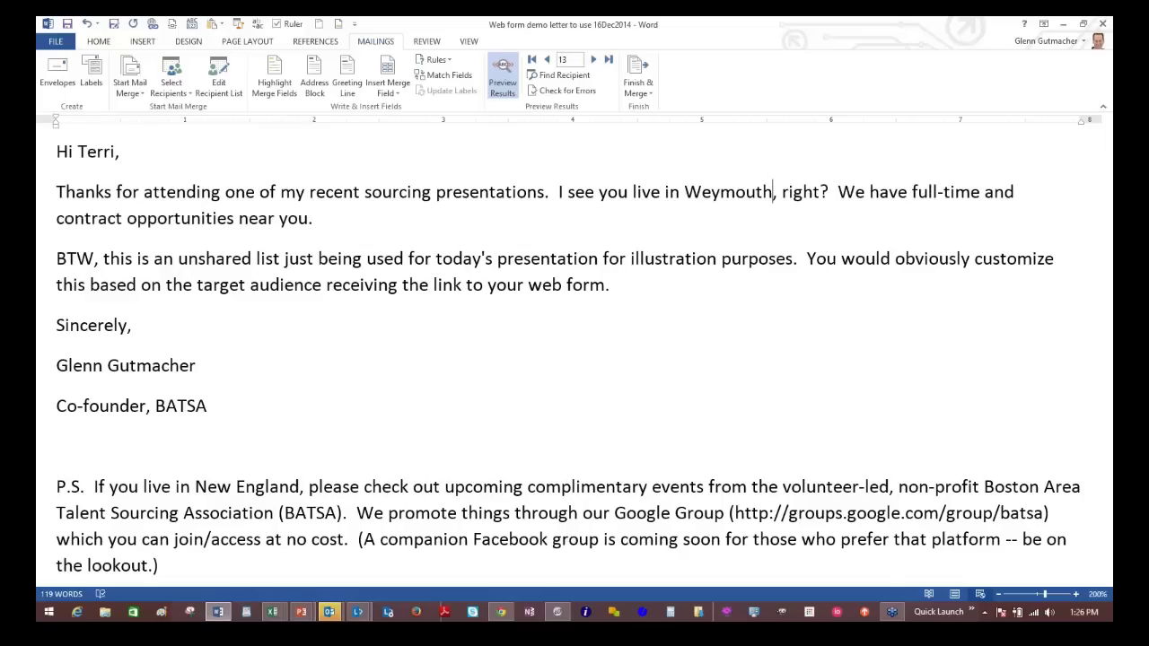
# Step: Start merging the letter to e-mail messages and set the recipient address field to What_is_your_email_address
pyautogui.click(638, 82)
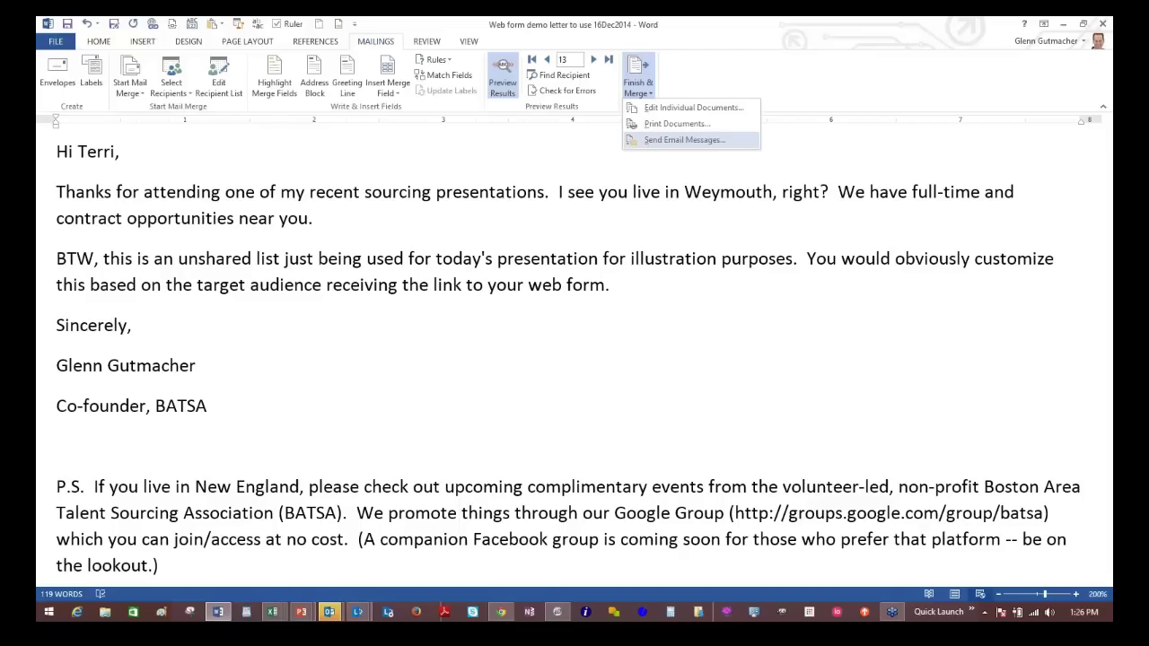
pyautogui.click(684, 140)
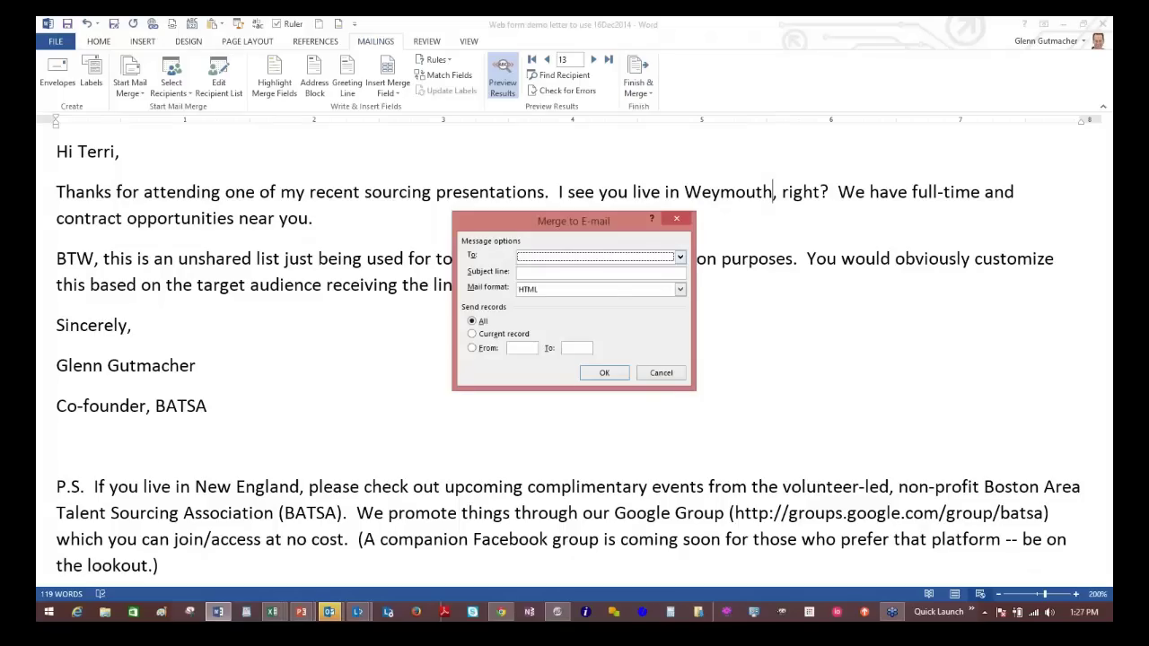
pyautogui.click(679, 257)
pyautogui.press('Down')
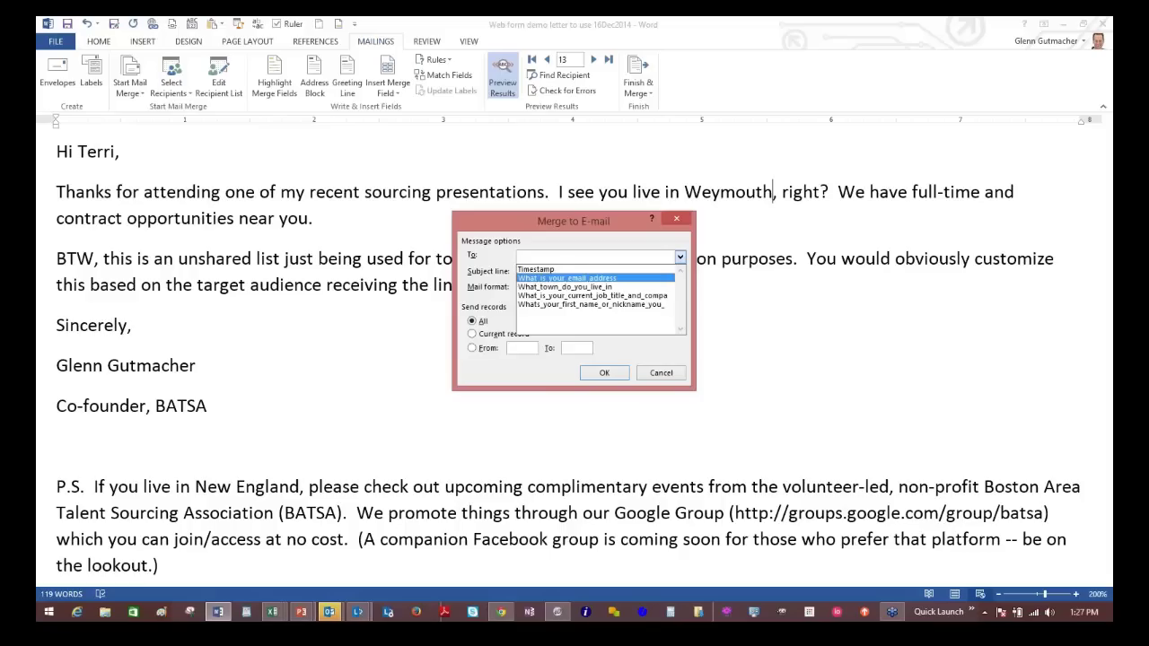
pyautogui.press('Return')
# Step: Enter the subject line "What's your career New Year's resolution for 2015?" and send the HTML messages to all records
pyautogui.click(518, 273)
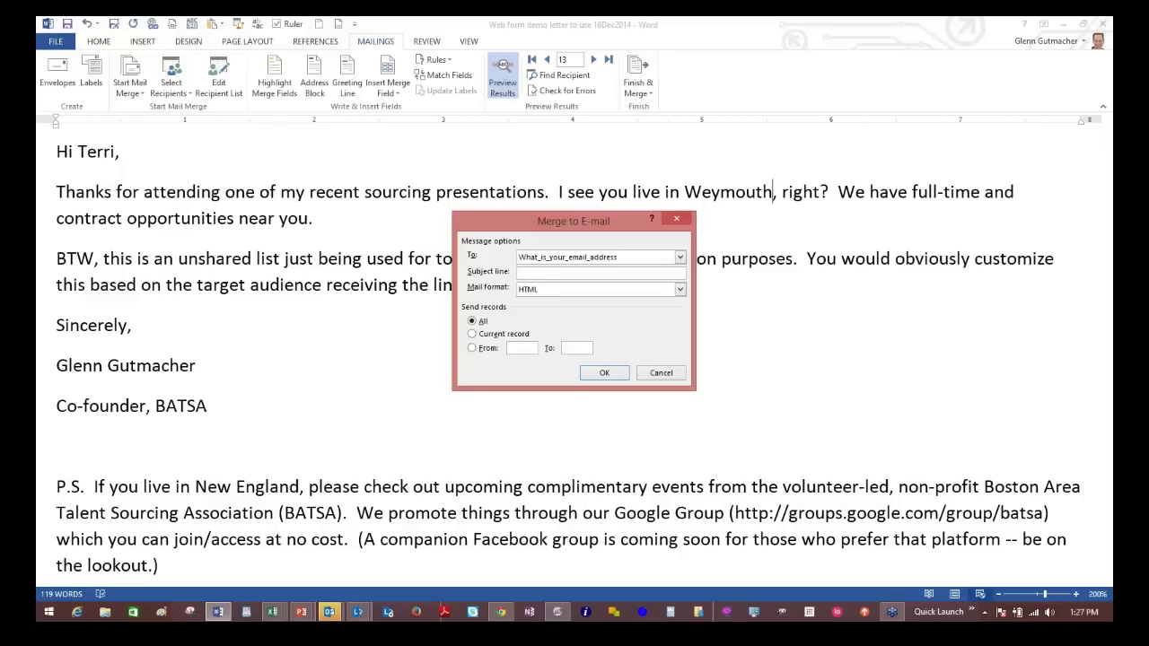
pyautogui.write("What's your career New Year's resolution ")
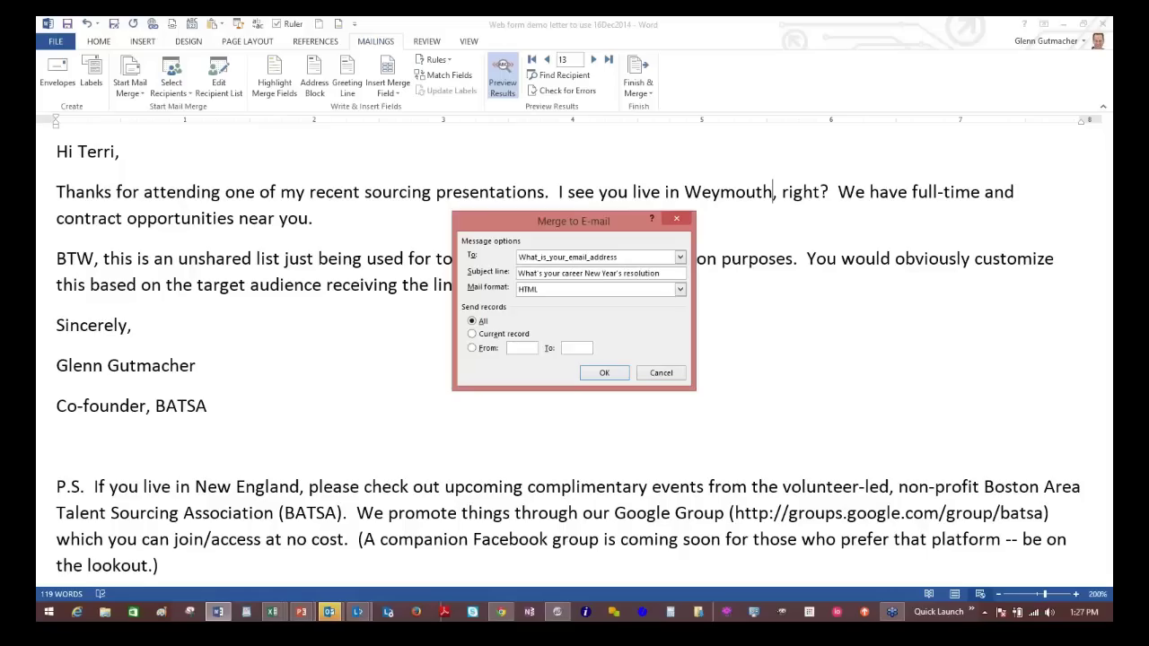
pyautogui.write('for 2015!?')
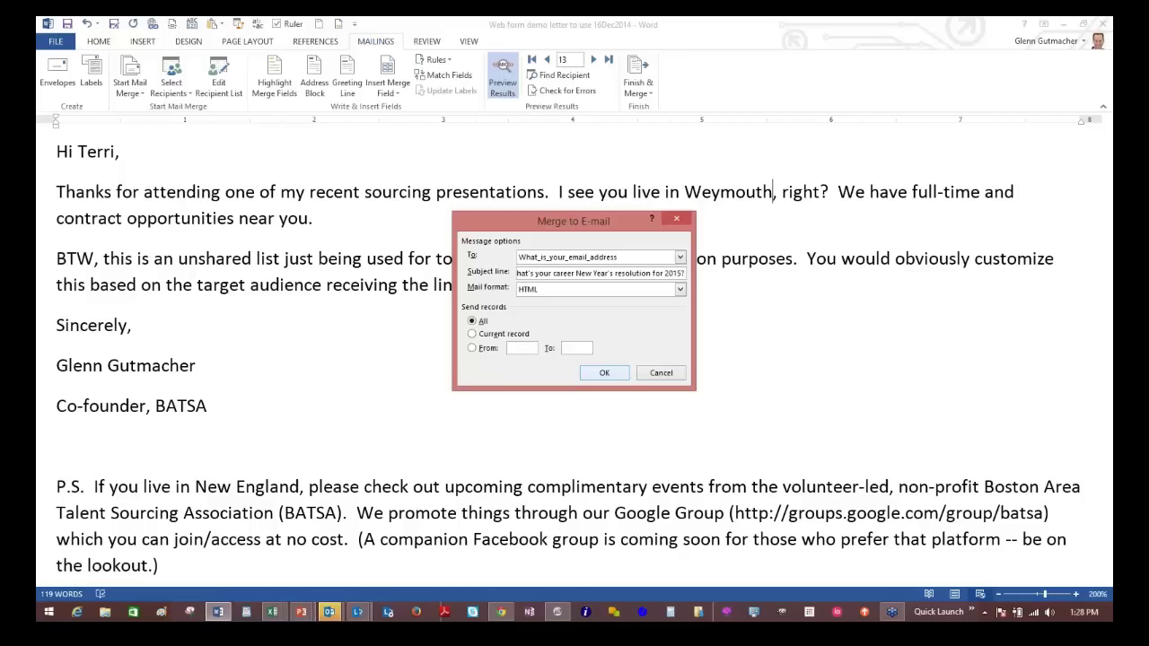
pyautogui.press('Return')
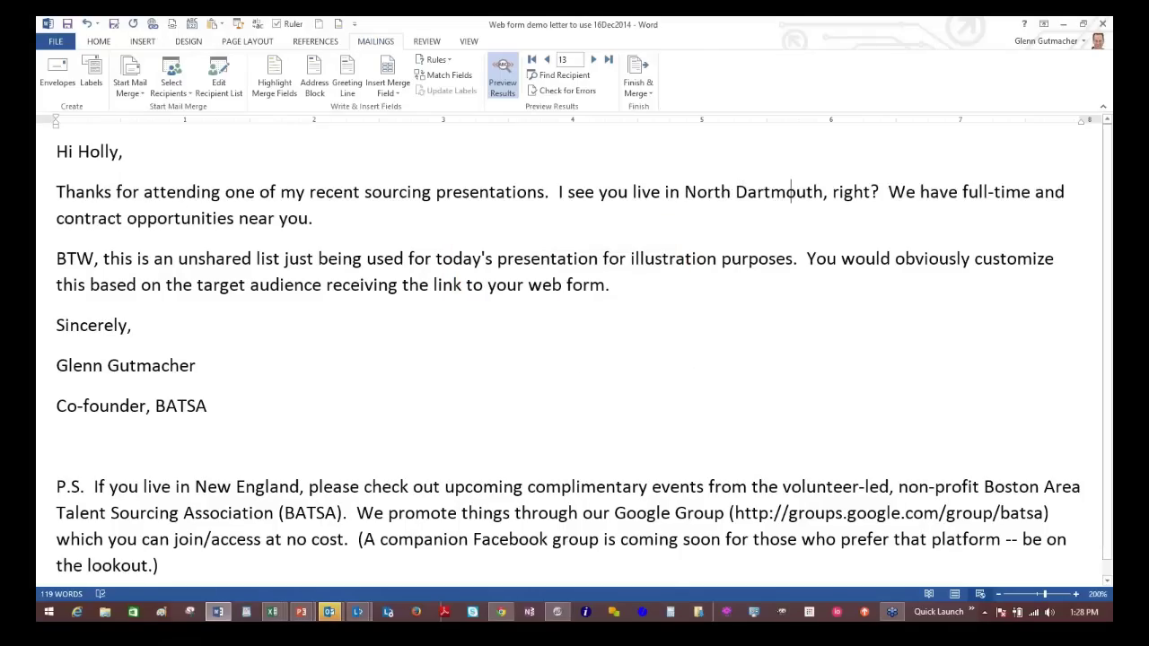
# Step: Switch to Outlook to check the merged messages in the Outbox, and open the Inbox
pyautogui.moveTo(329, 611)
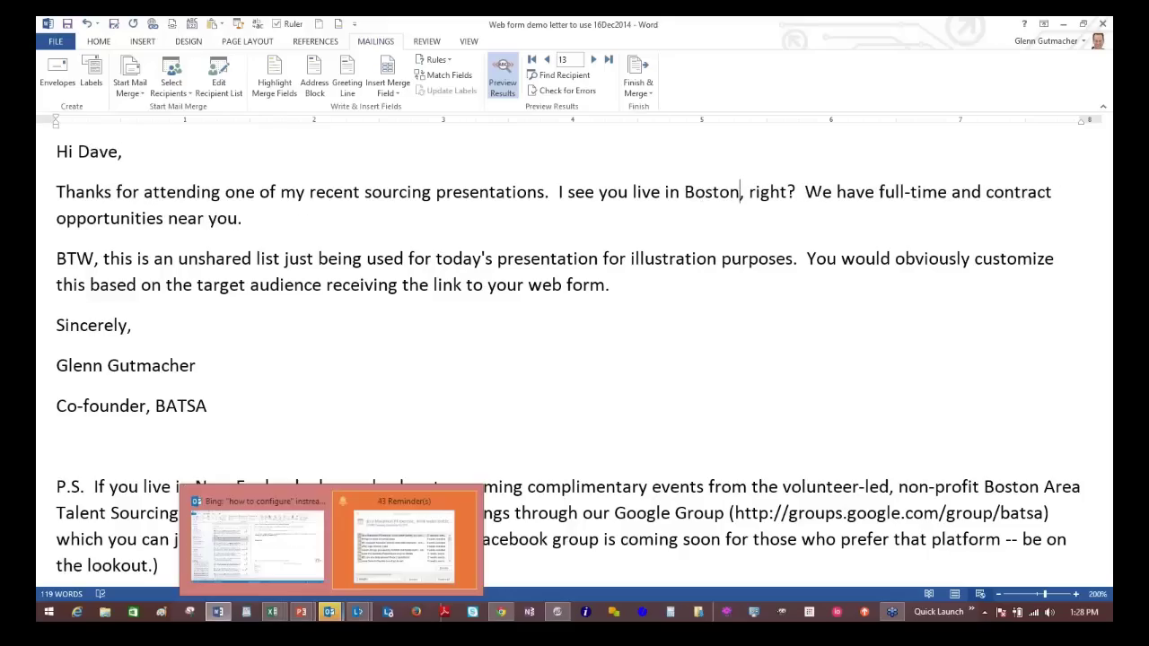
pyautogui.click(255, 538)
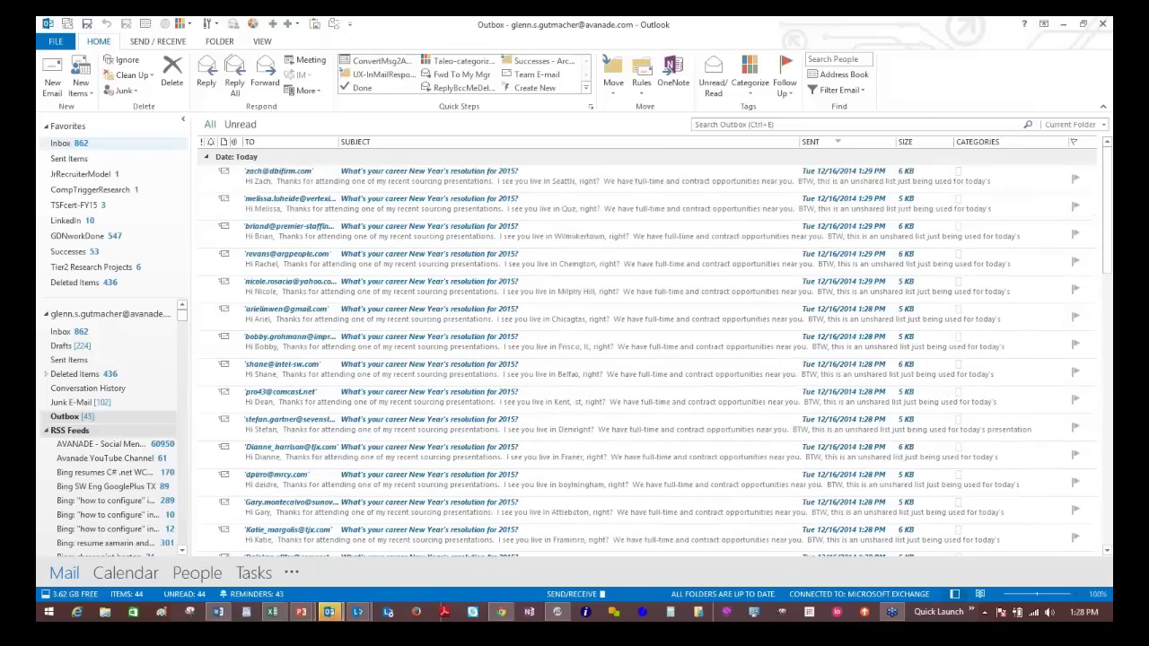
pyautogui.click(70, 143)
# Step: Return to the merge letter in Word and close it without saving the changes
pyautogui.hotkey('alt', 'Tab')
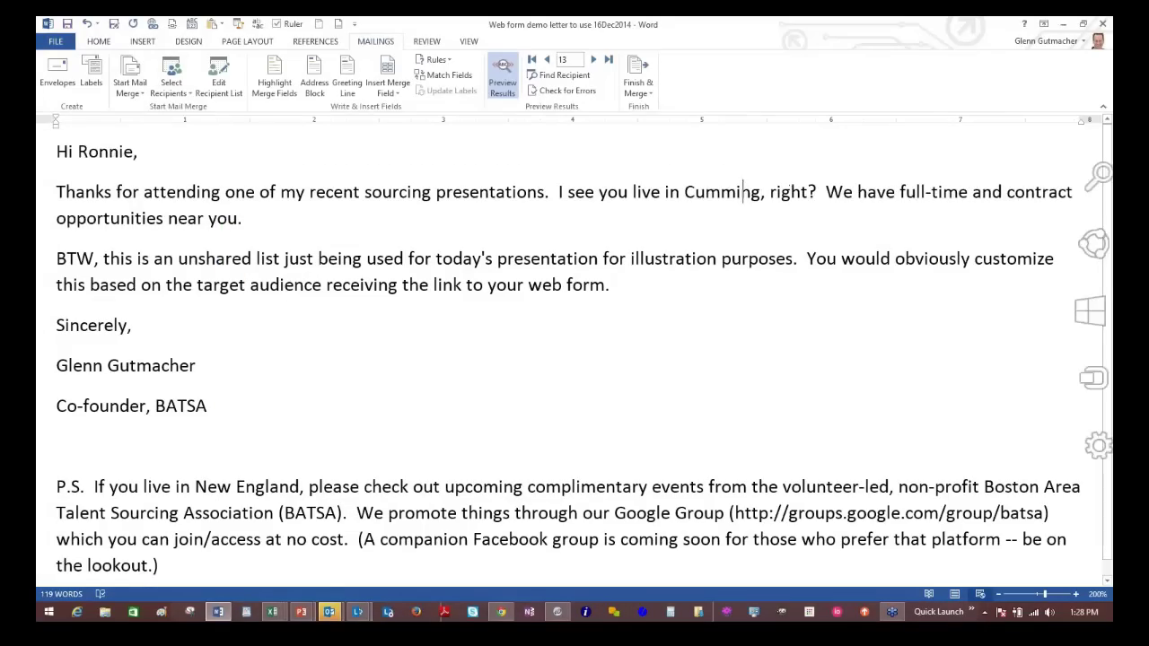
pyautogui.click(1102, 24)
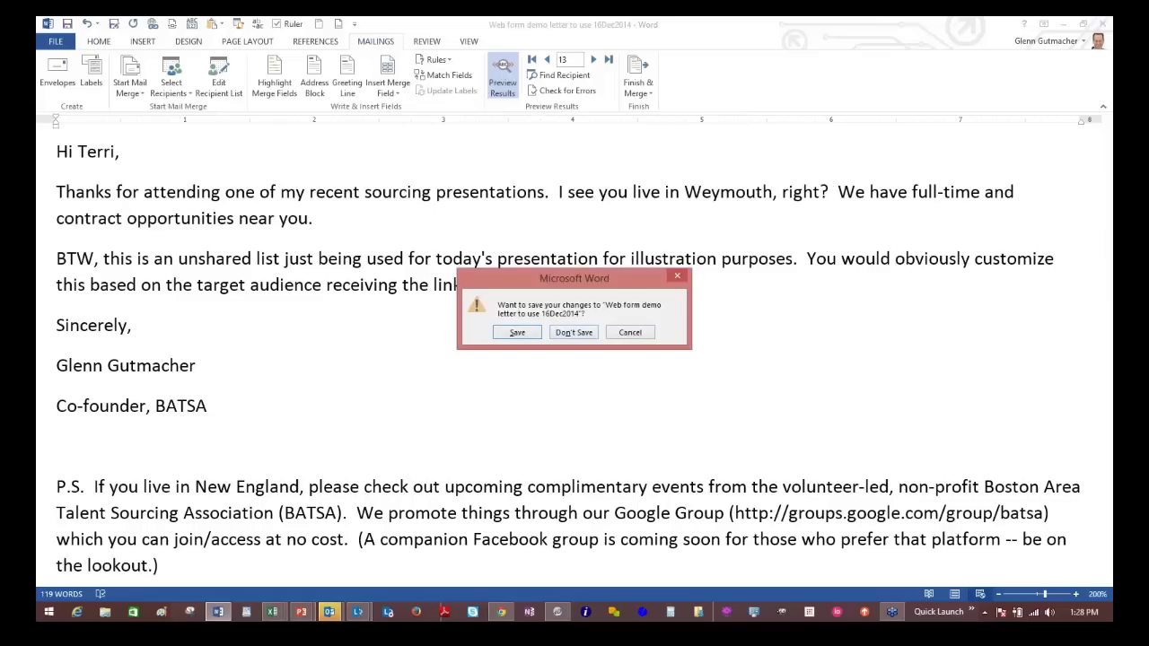
pyautogui.click(574, 332)
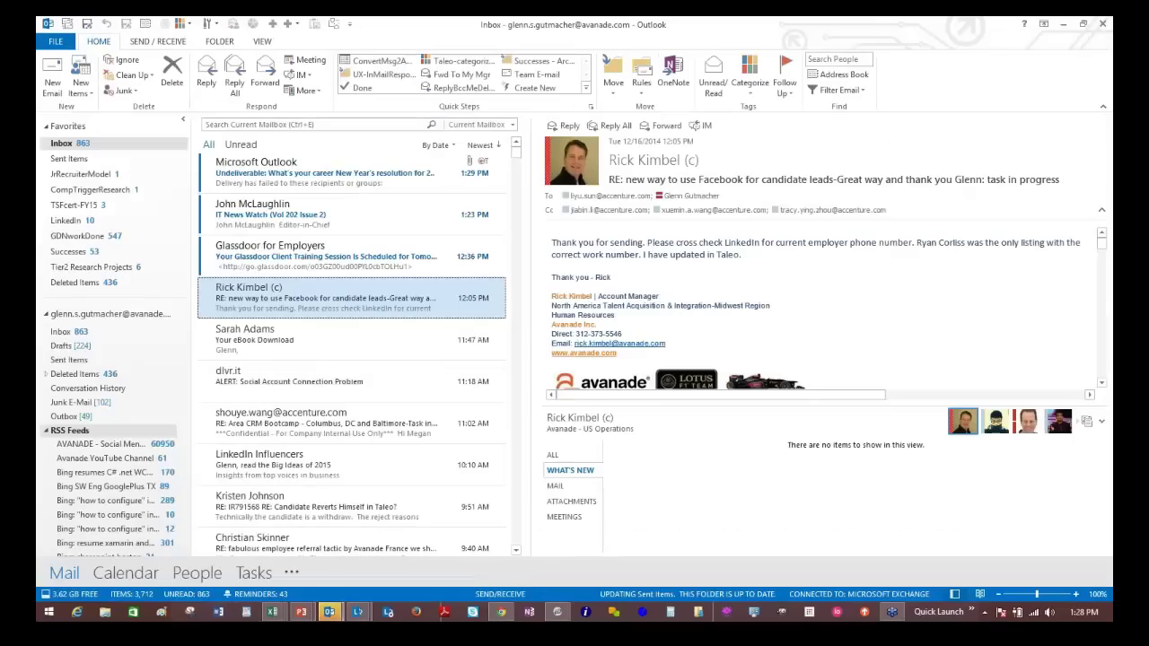
# Step: Switch to the PowerPoint slide show and advance to the slide "7. Chrome extensions to find people info"
pyautogui.hotkey('alt', 'Tab')
pyautogui.hotkey('alt', 'Tab')
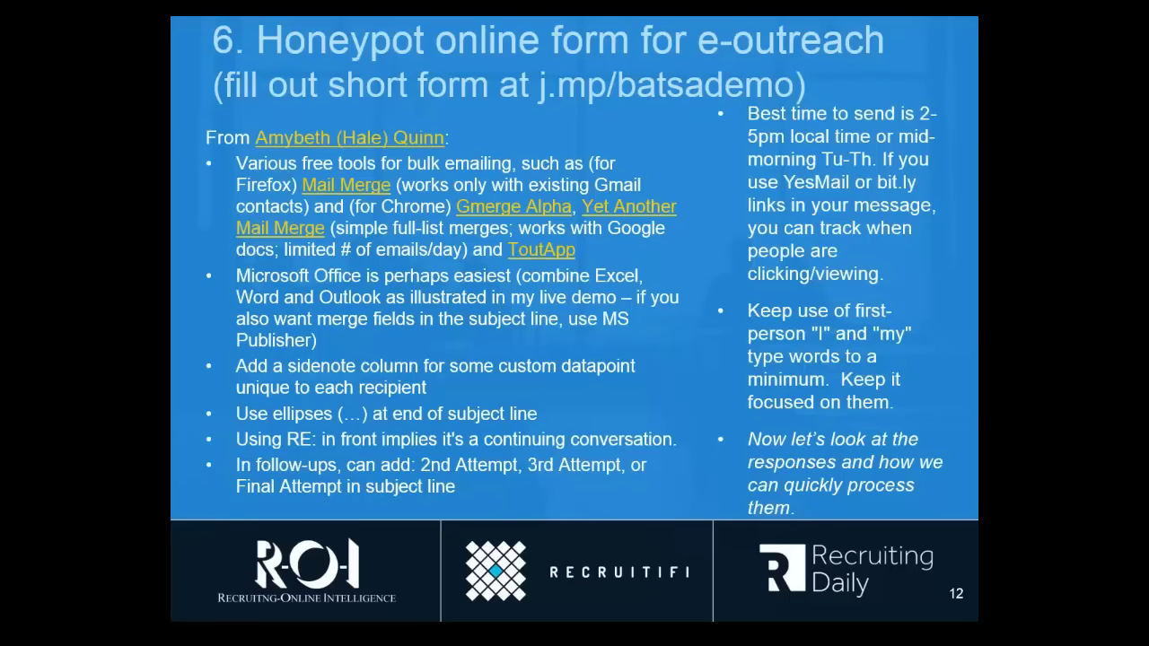
pyautogui.press('Right')
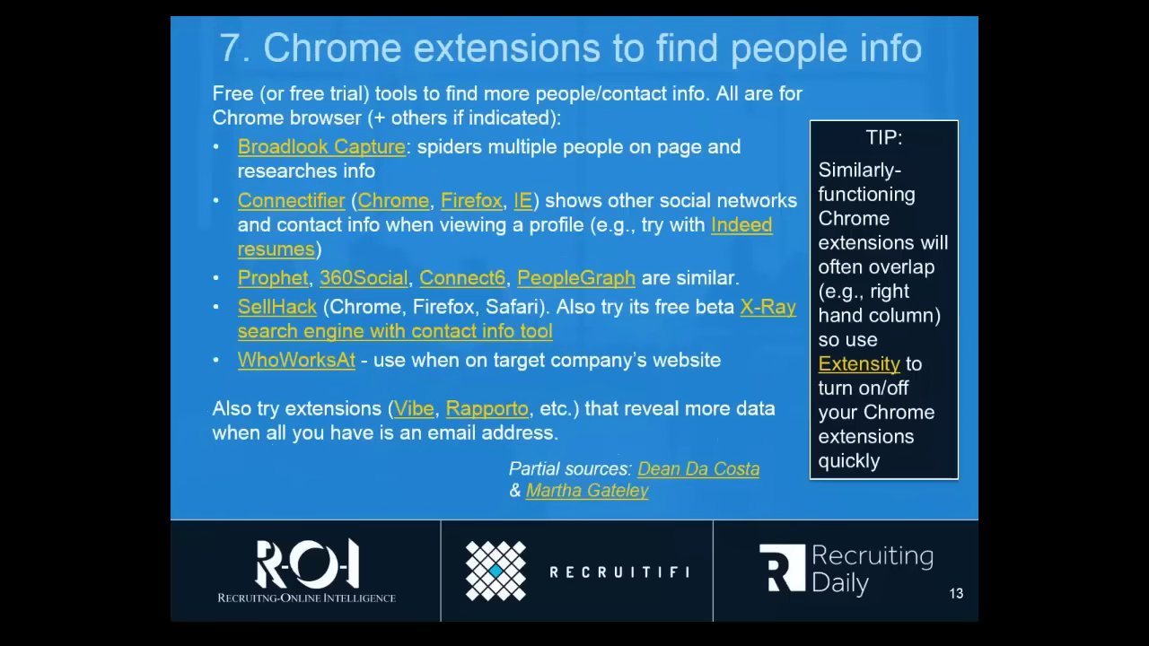
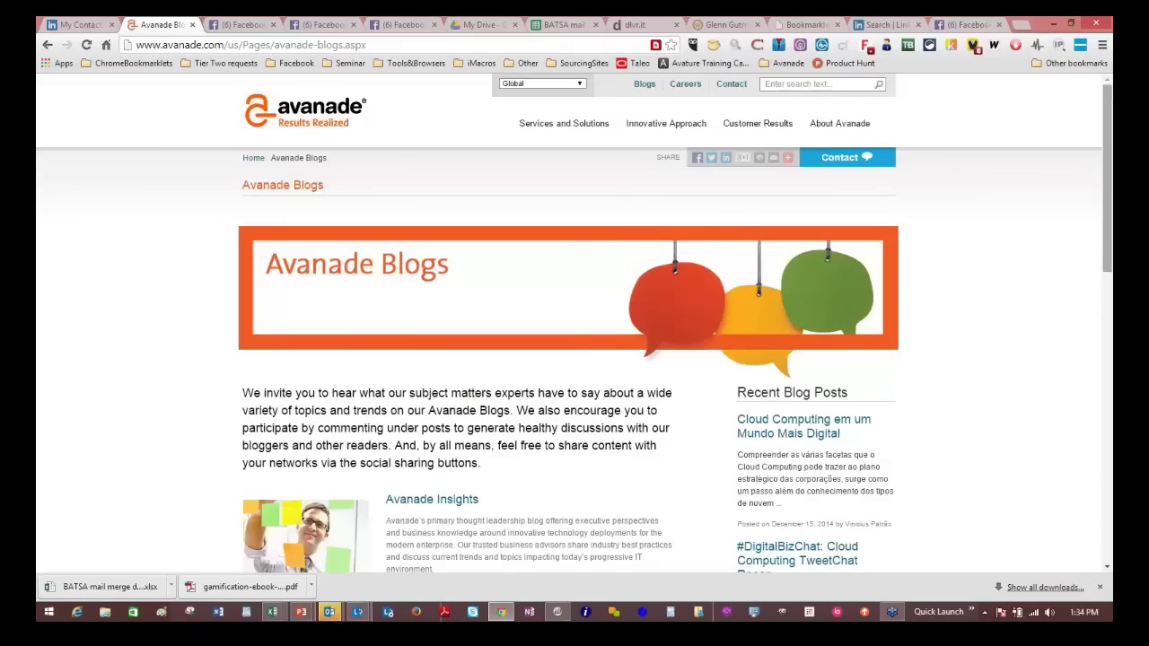
# Step: From the Avanade Blogs page, open the ASG Collaboration Services blog and its article "How to submit data to a web service in Info Path 2013"
pyautogui.scroll(-1, 844, 323)
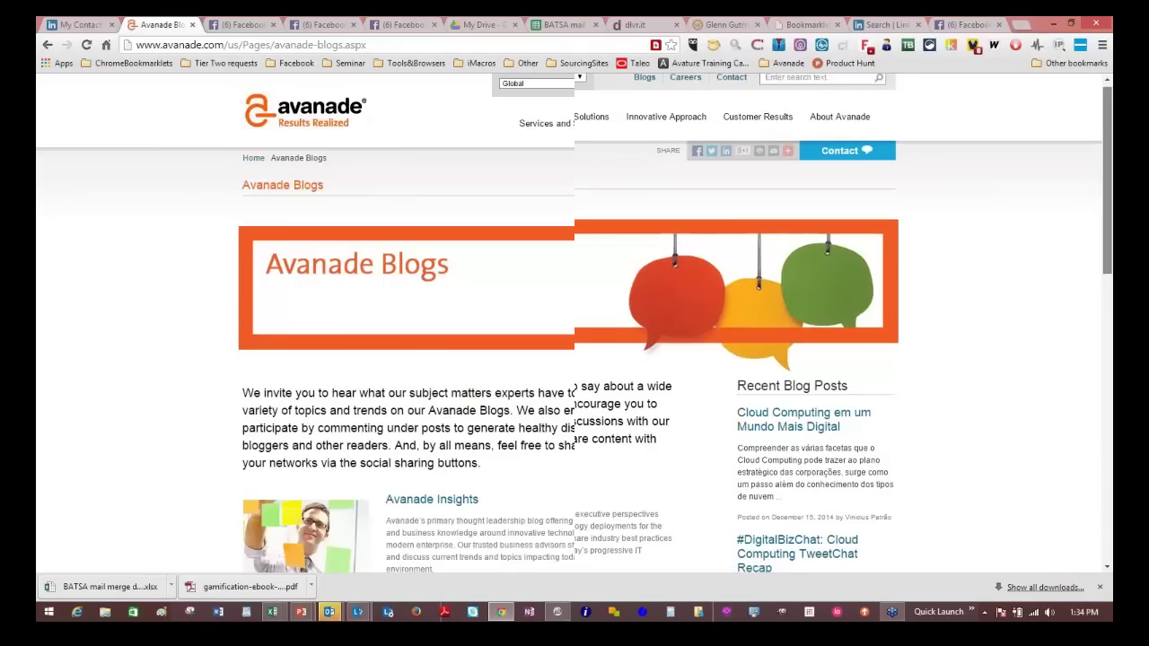
pyautogui.scroll(-1, 575, 323)
pyautogui.scroll(-1, 575, 323)
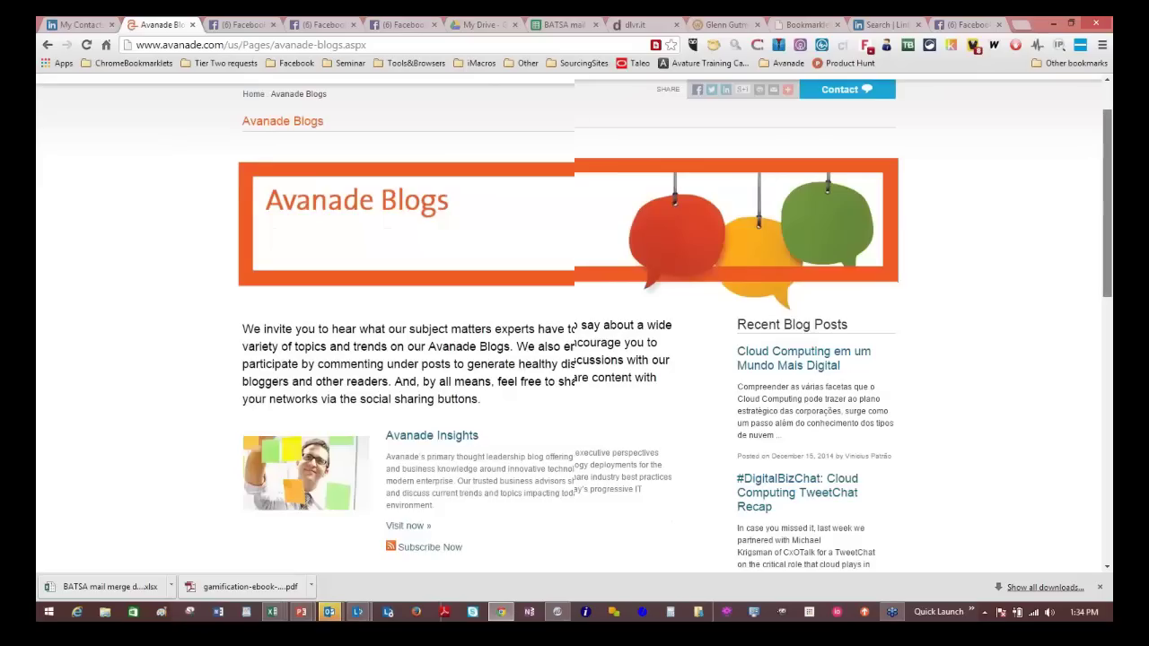
pyautogui.scroll(-3, 474, 295)
pyautogui.click(473, 295)
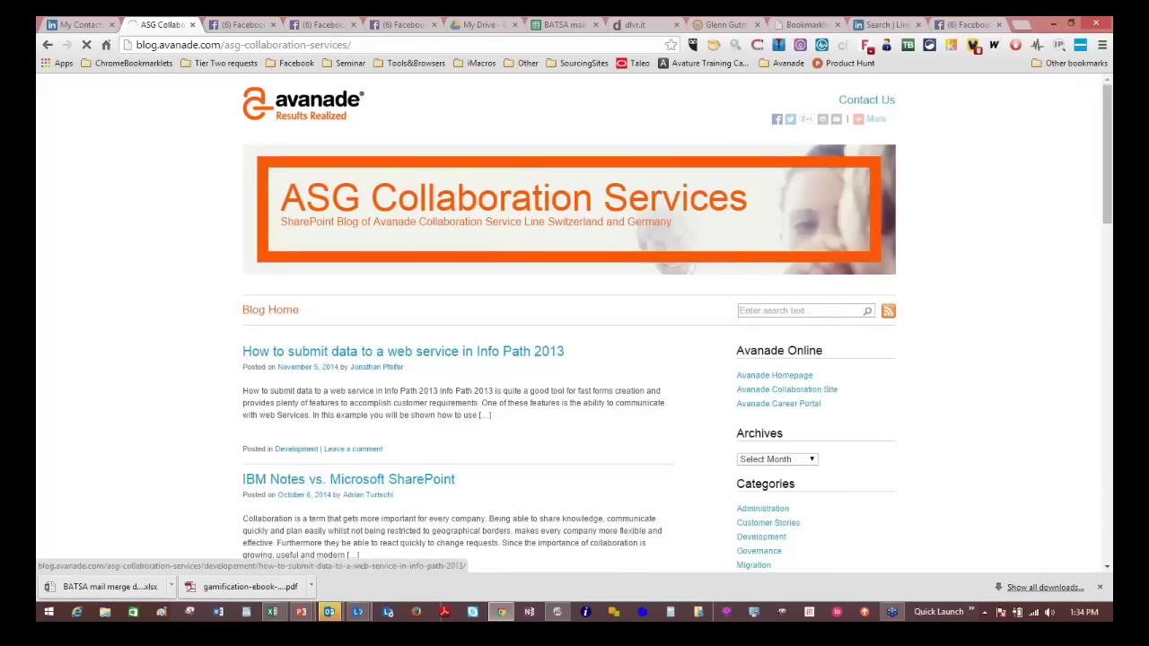
pyautogui.click(403, 351)
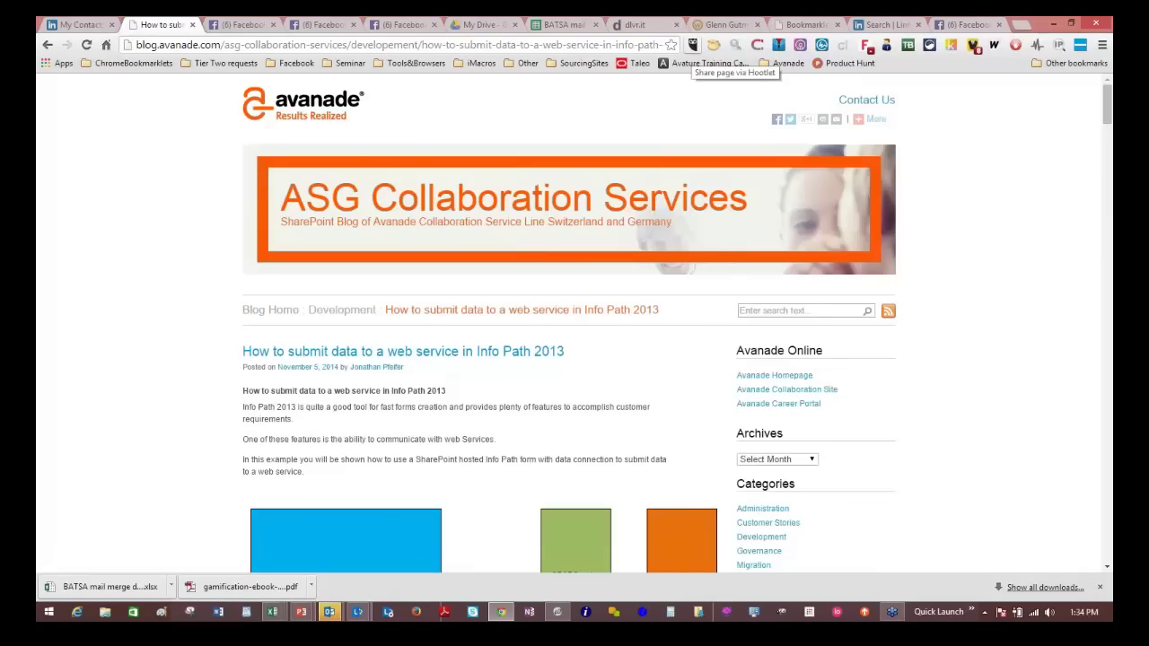
# Step: Share the article page via Hootlet and reword the post to begin "Learn how to submit data to a web service"
pyautogui.click(692, 44)
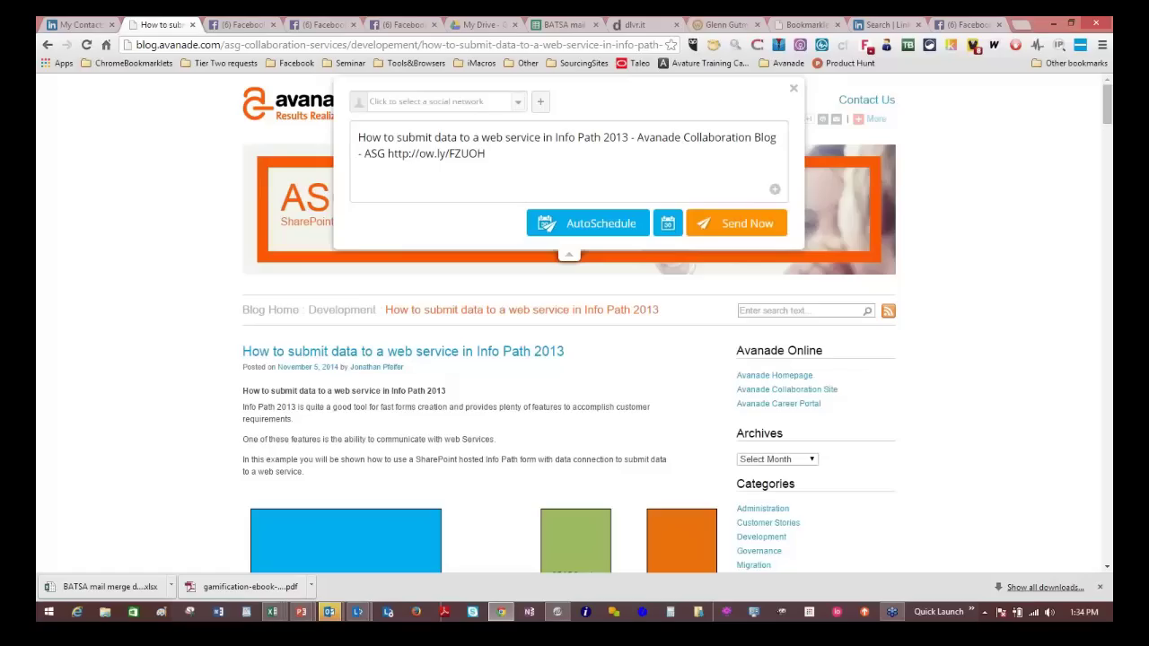
pyautogui.write('Learn h')
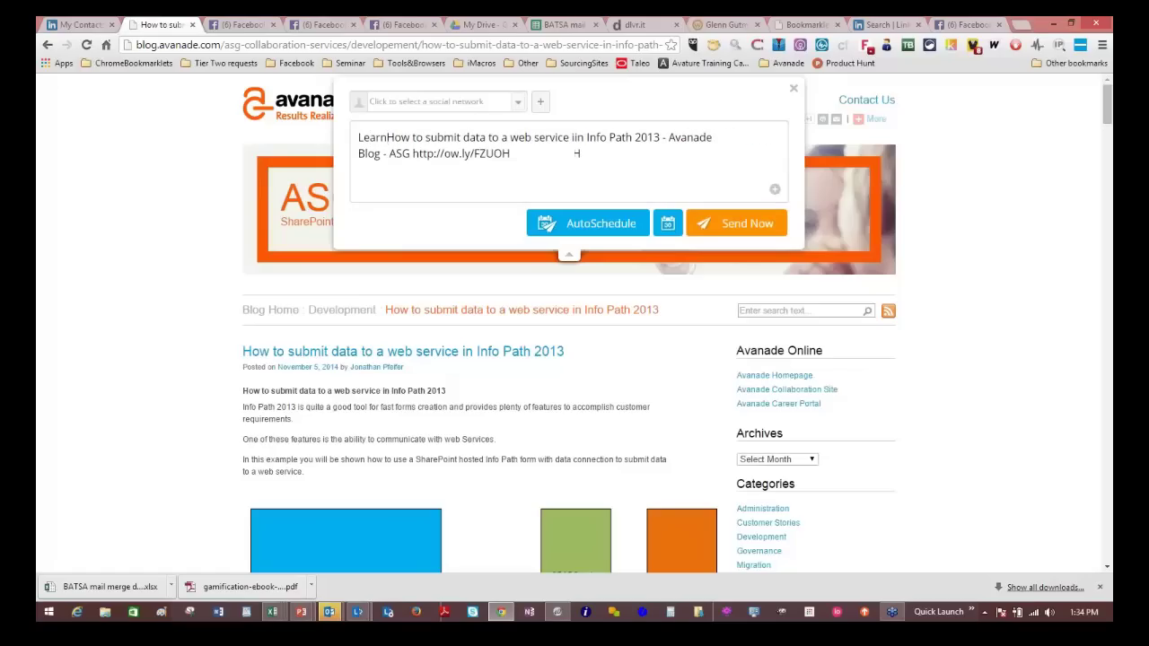
pyautogui.press('Delete')
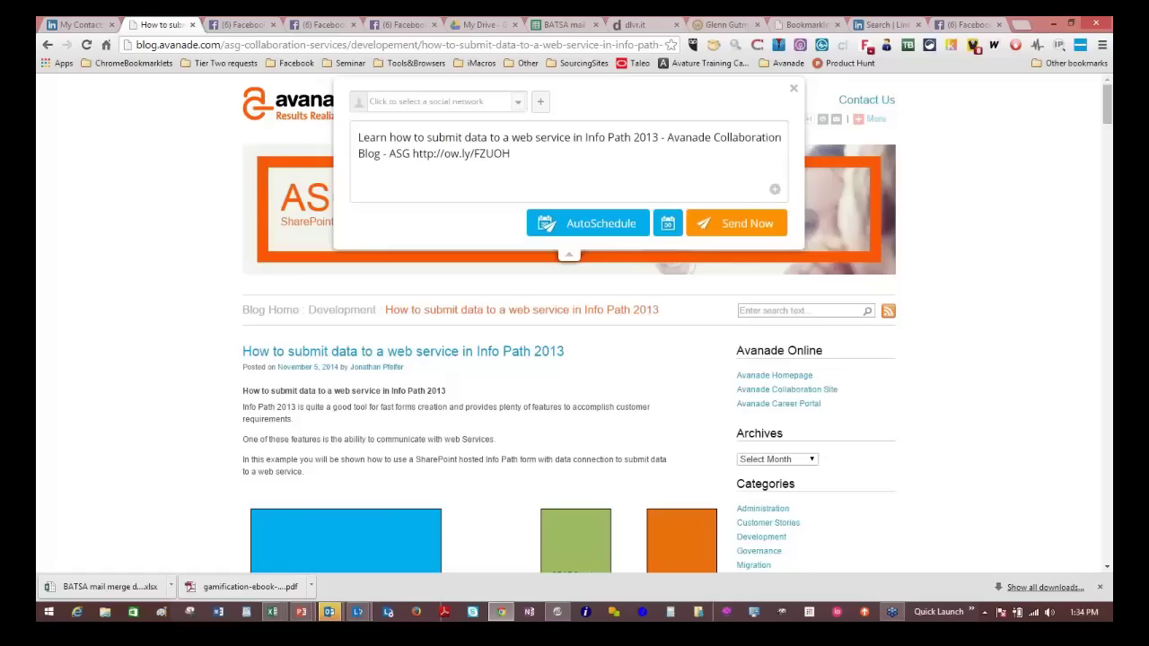
# Step: Choose the personal Twitter account as the post's social network and AutoSchedule the post
pyautogui.click(413, 101)
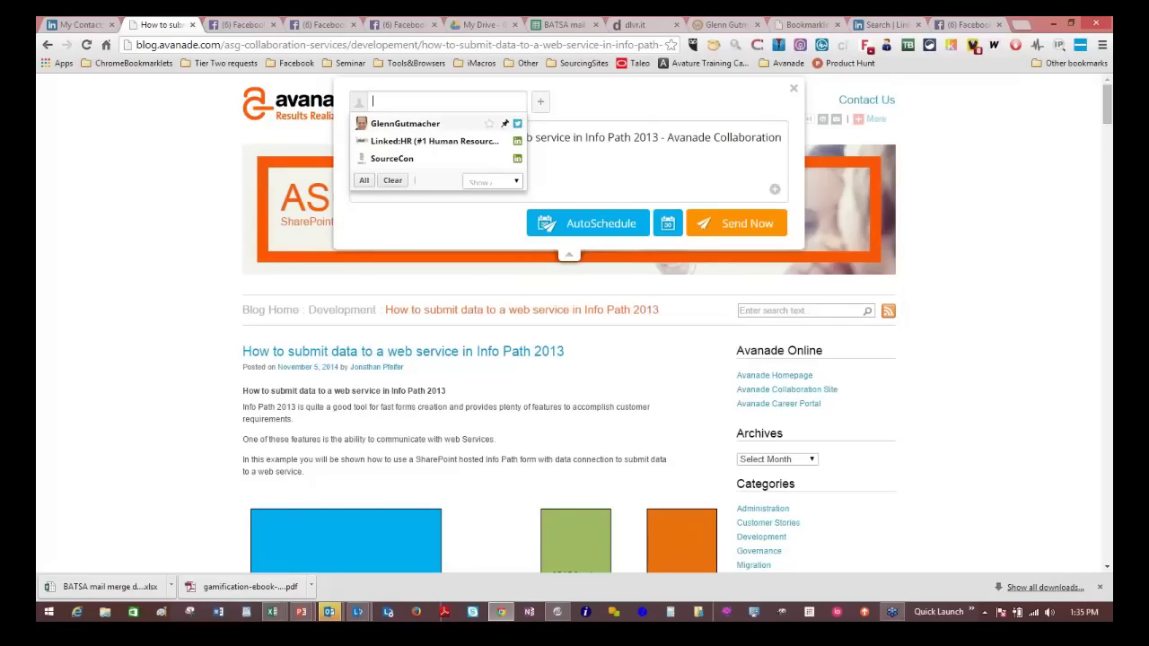
pyautogui.click(405, 123)
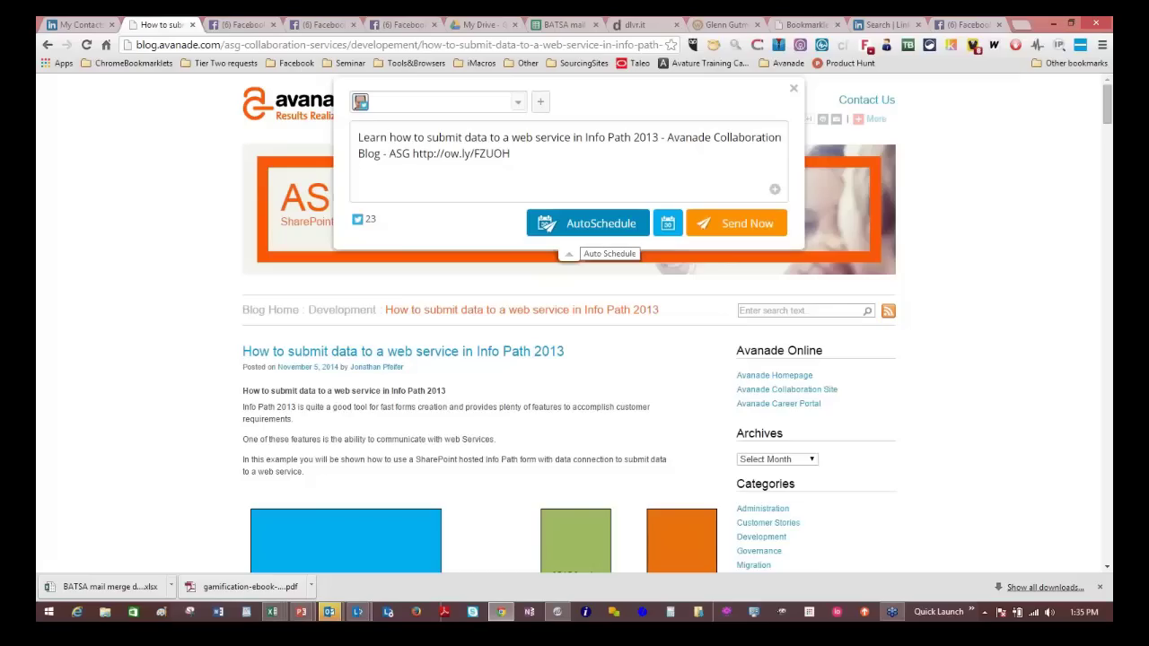
pyautogui.click(593, 226)
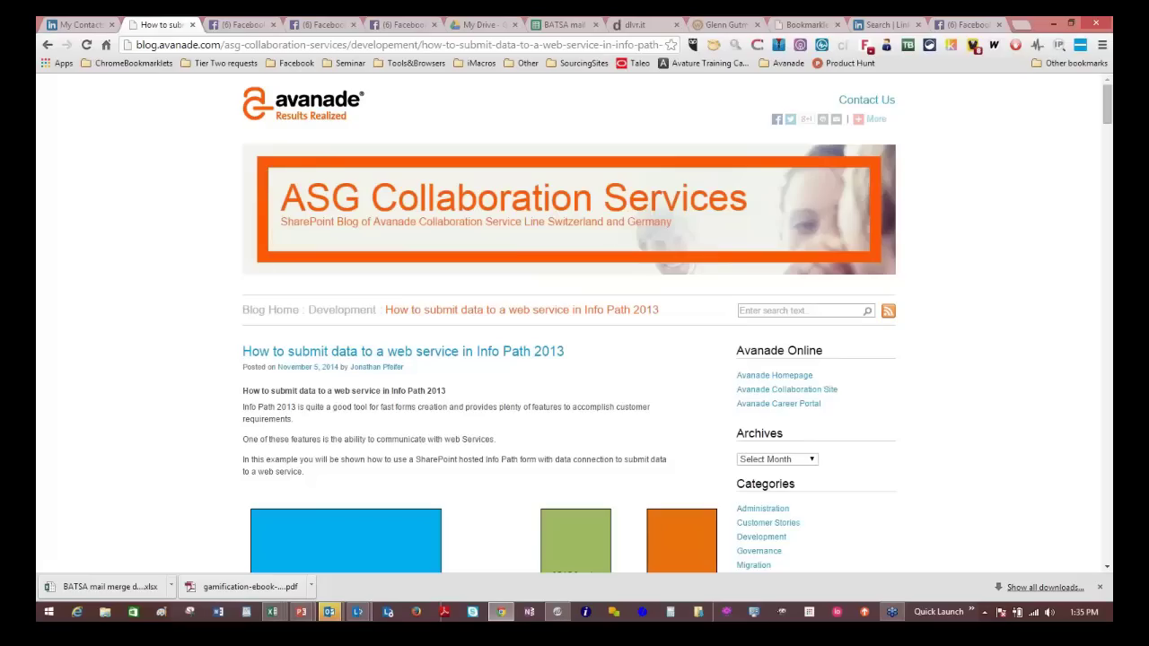
# Step: Review the slide "9. Pushing out content efficiently for free" and return to the Info Path article in Chrome
pyautogui.hotkey('alt', 'Tab')
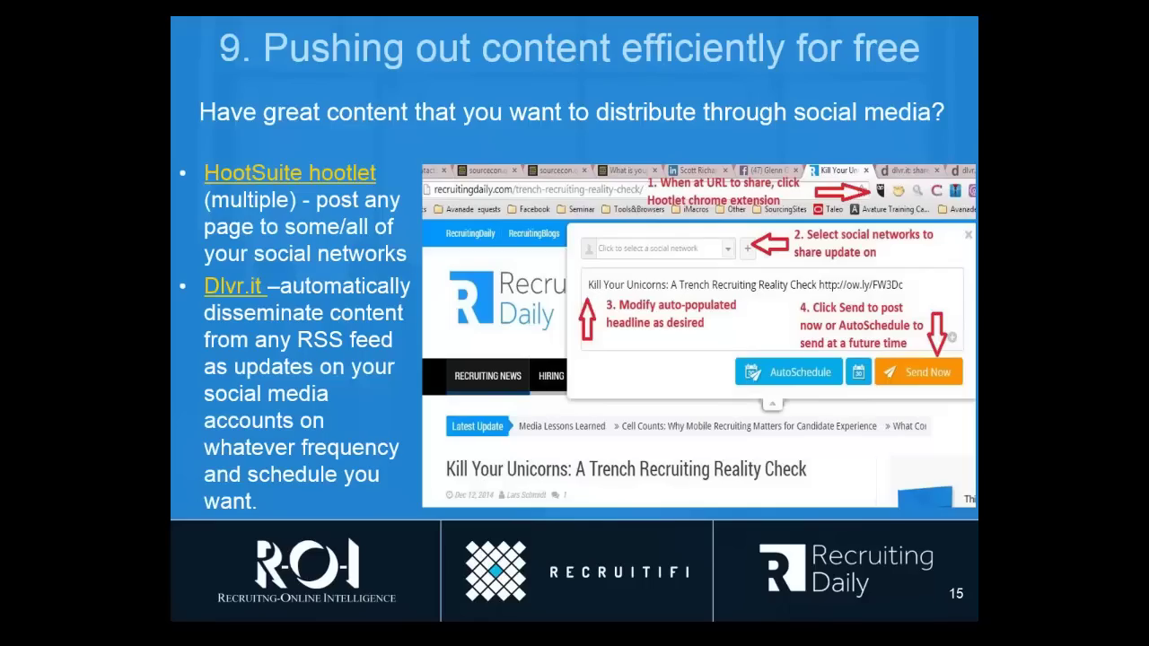
pyautogui.hotkey('alt', 'Tab')
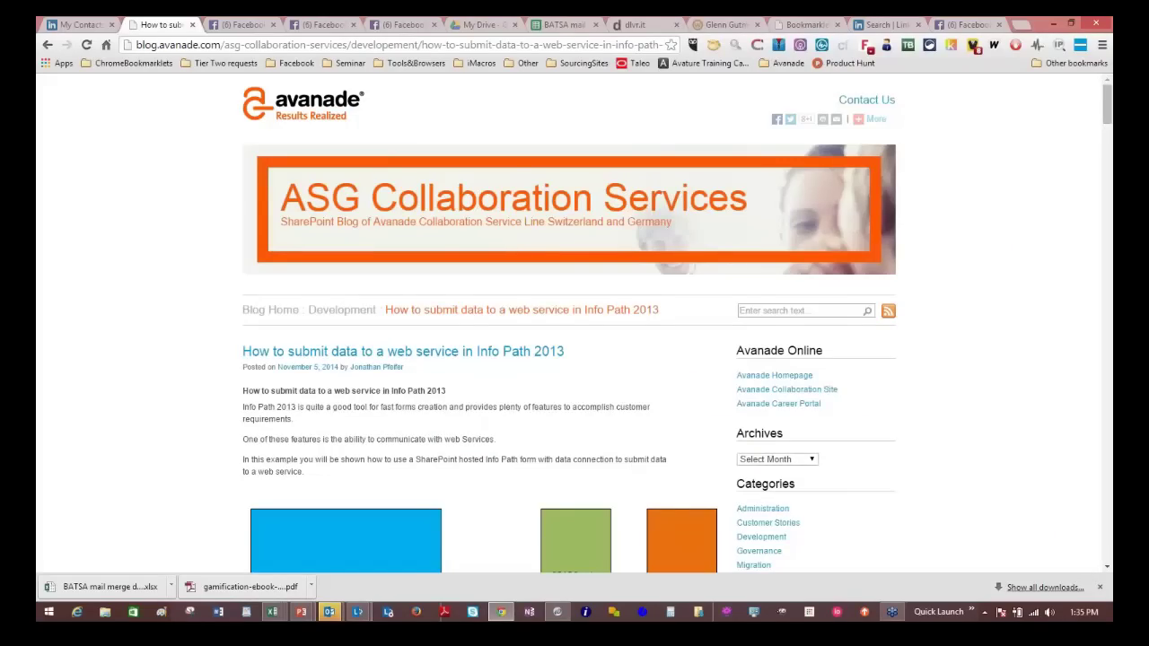
pyautogui.scroll(-2, 1106, 566)
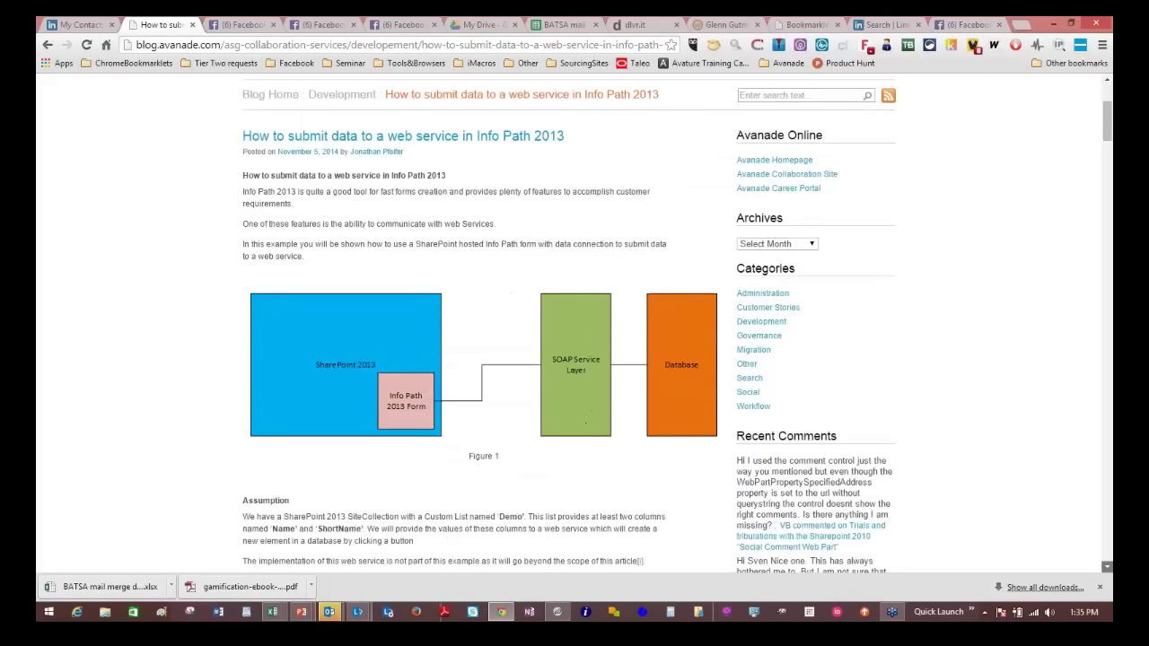
# Step: Go back to the ASG Collaboration Services blog home page and copy the link address of its RSS feed
pyautogui.hotkey('alt', 'Left')
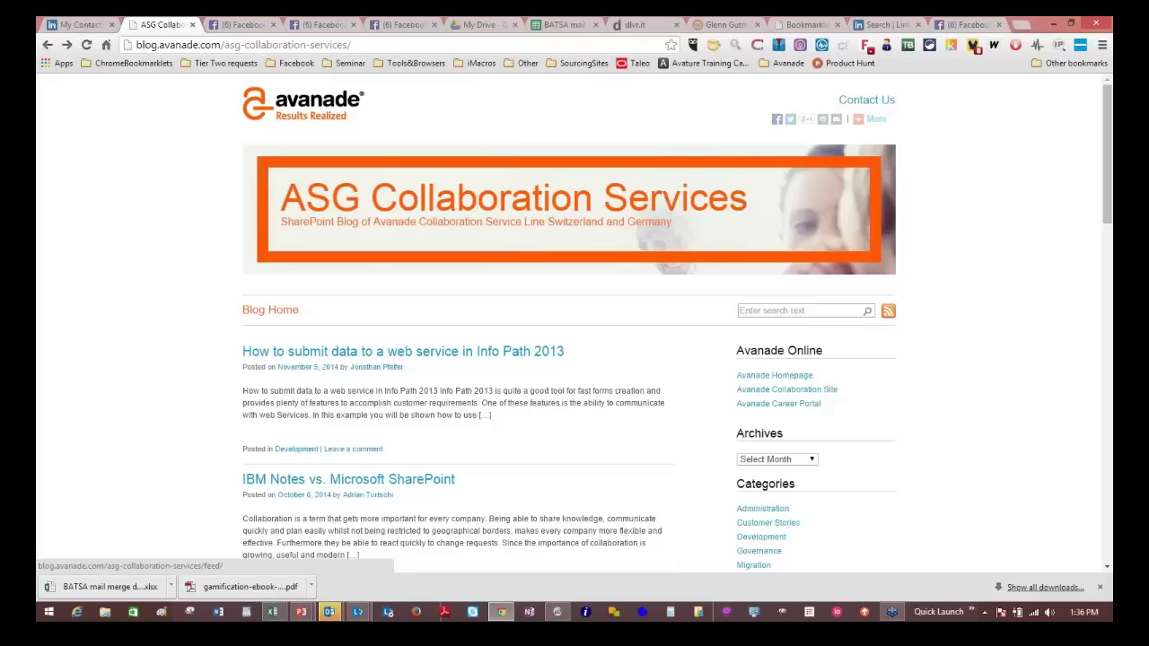
pyautogui.click(887, 310)
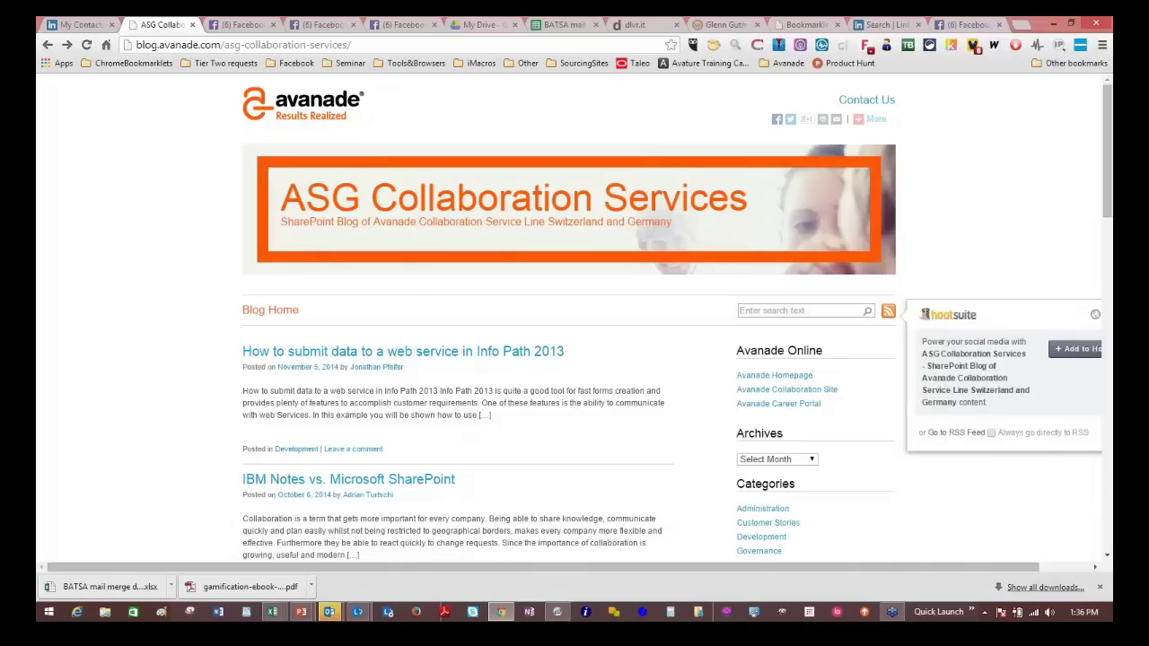
pyautogui.rightClick(889, 311)
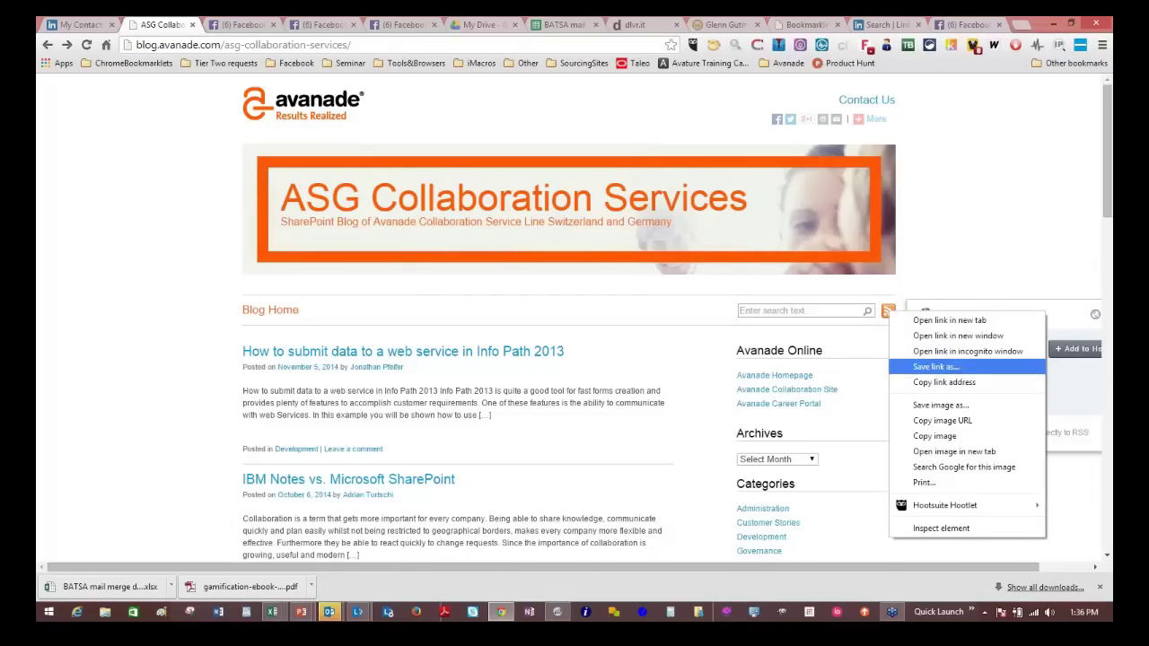
pyautogui.click(944, 382)
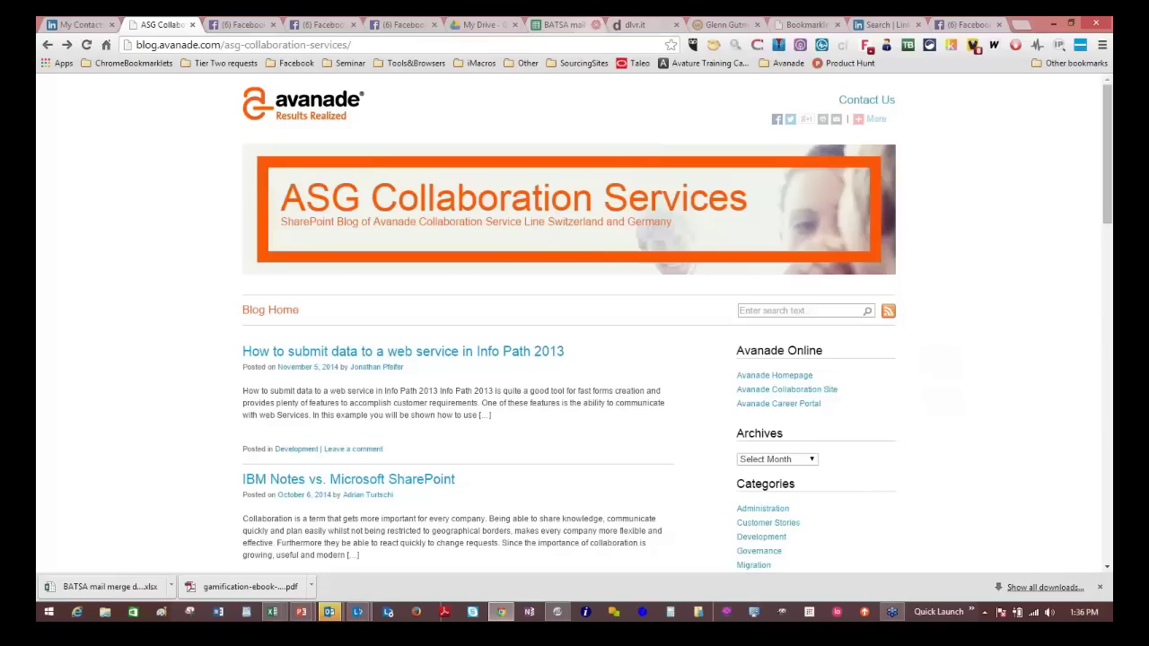
# Step: Switch to dlvr.it's Routes page and examine the sources and destinations of the Avanade blog posts and tweets route
pyautogui.click(642, 24)
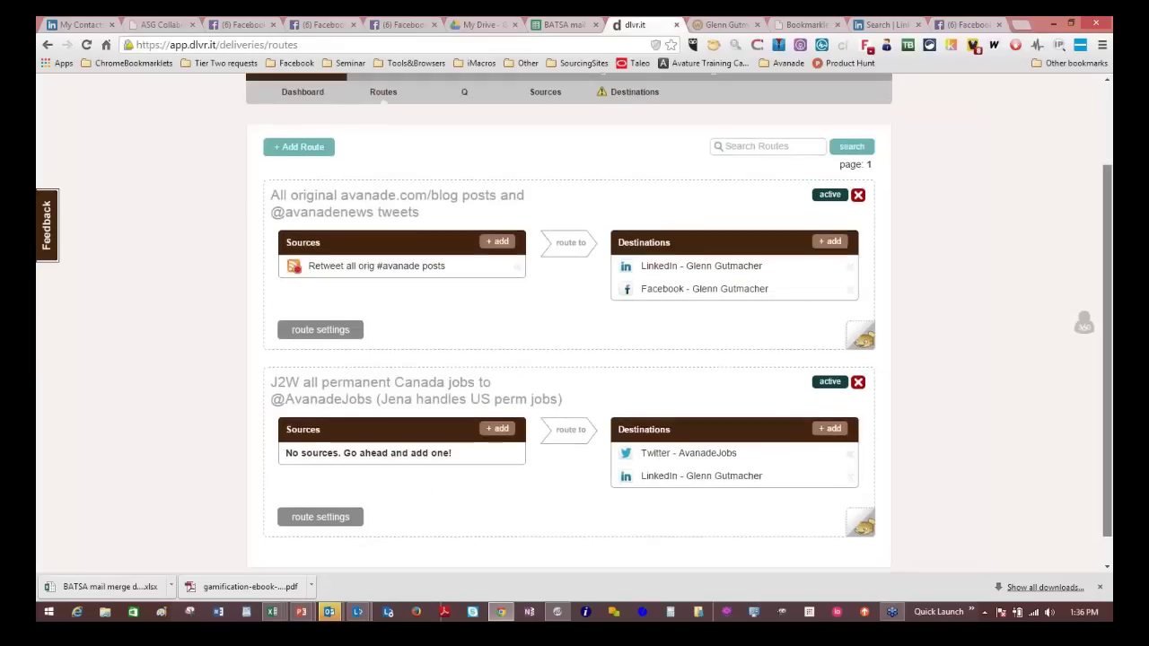
pyautogui.scroll(2, 1107, 350)
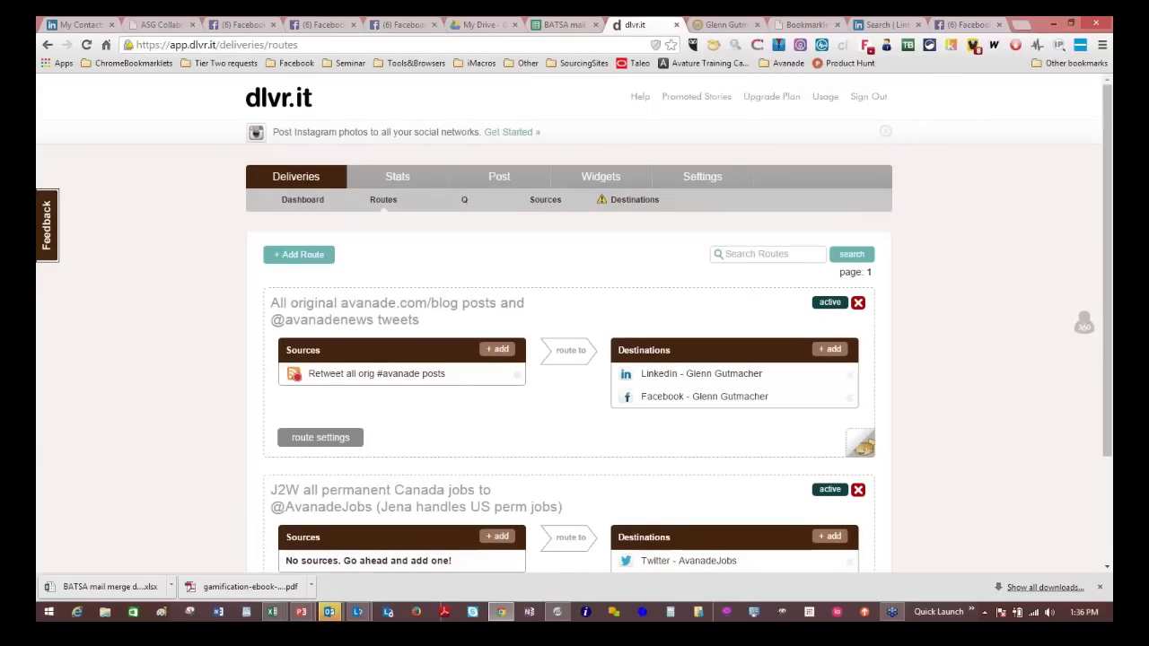
pyautogui.moveTo(734, 395)
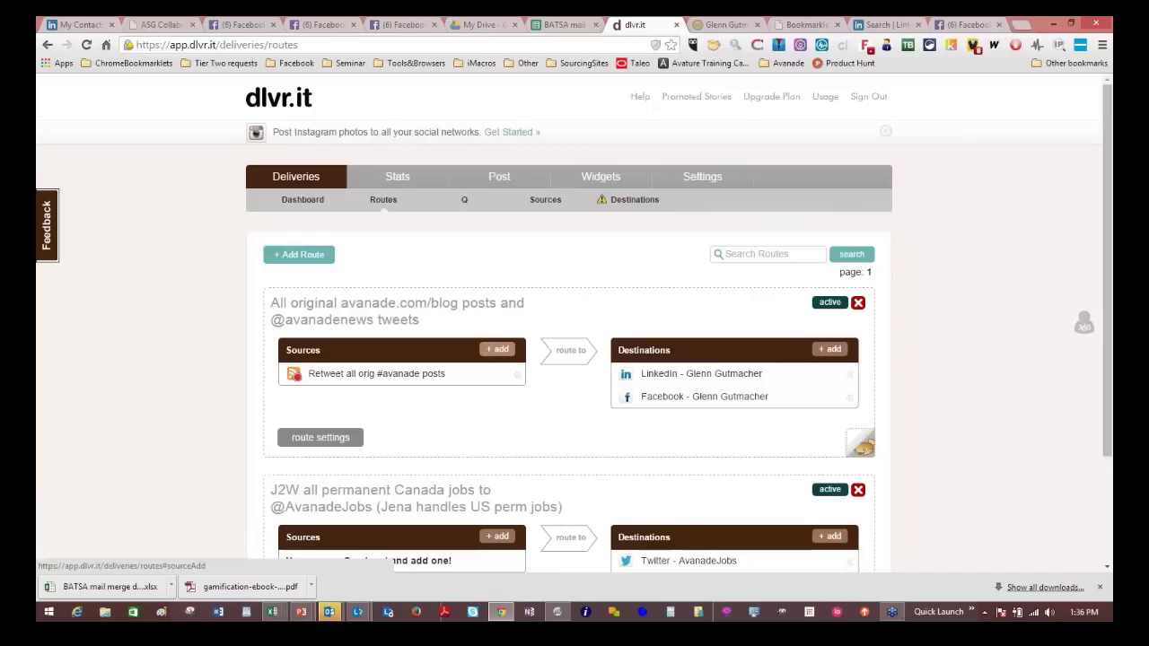
# Step: Add a new RSS feed source to the Avanade blog posts and tweets route, using the copied ASG Collaboration Services feed URL
pyautogui.click(497, 349)
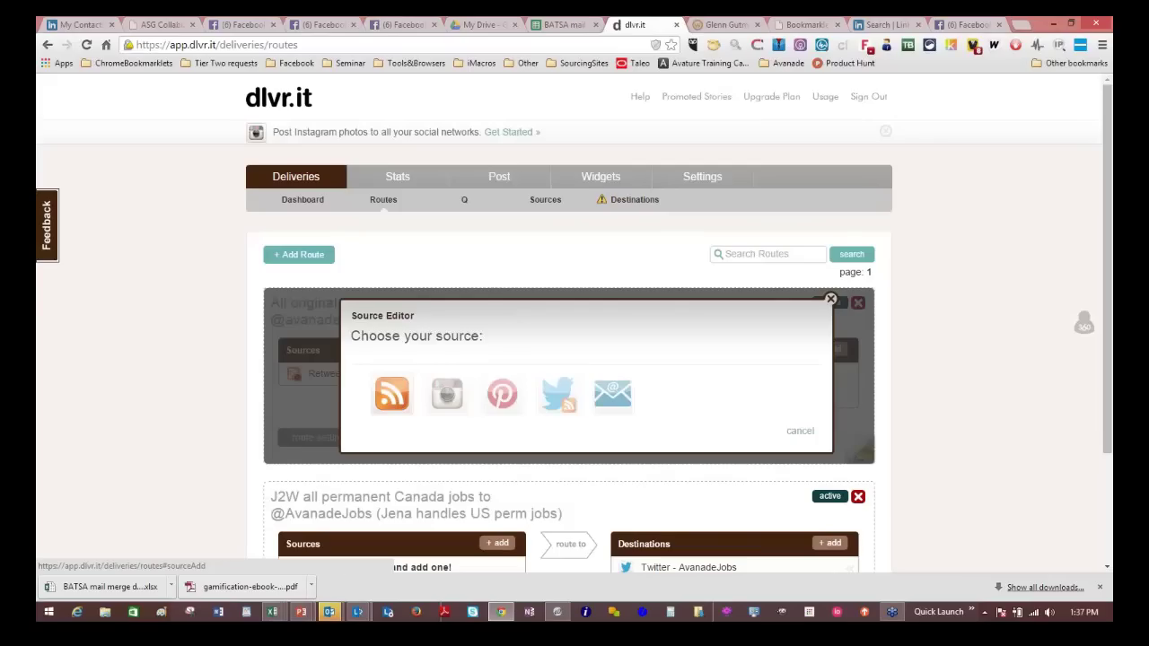
pyautogui.click(392, 393)
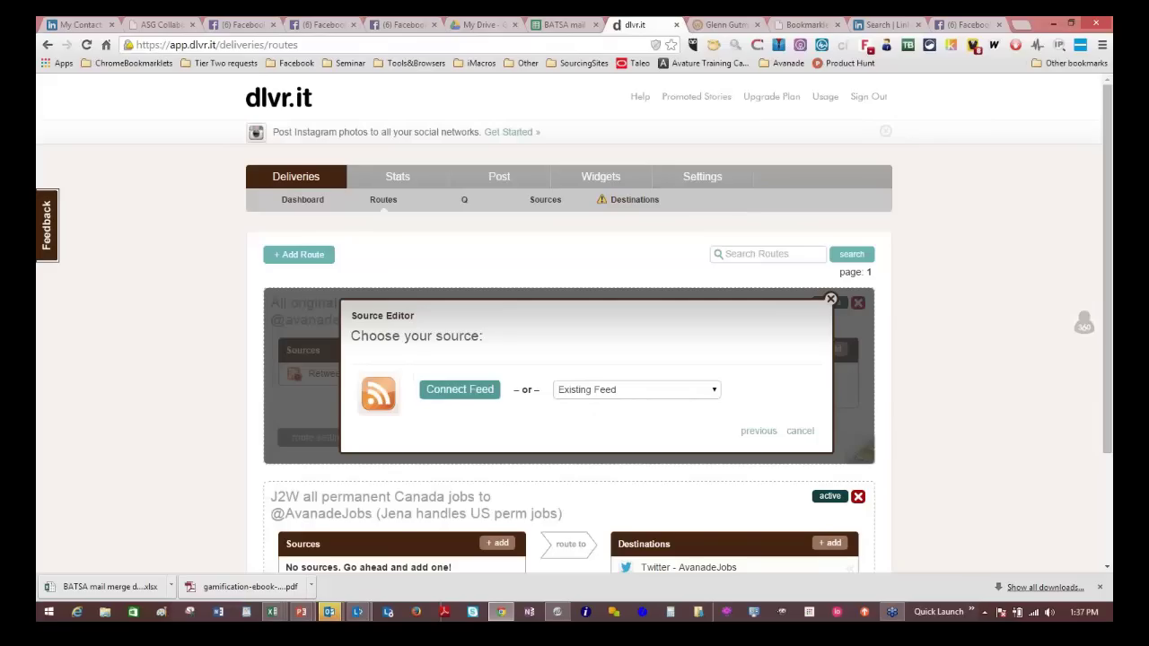
pyautogui.click(636, 389)
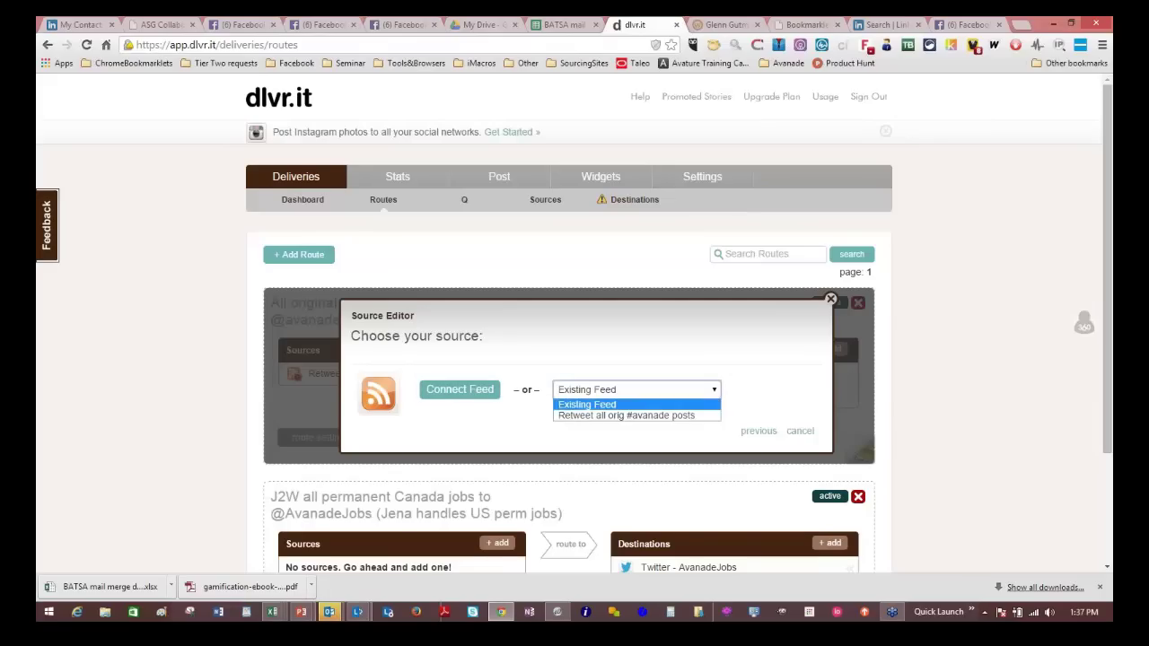
pyautogui.press('Escape')
pyautogui.click(460, 389)
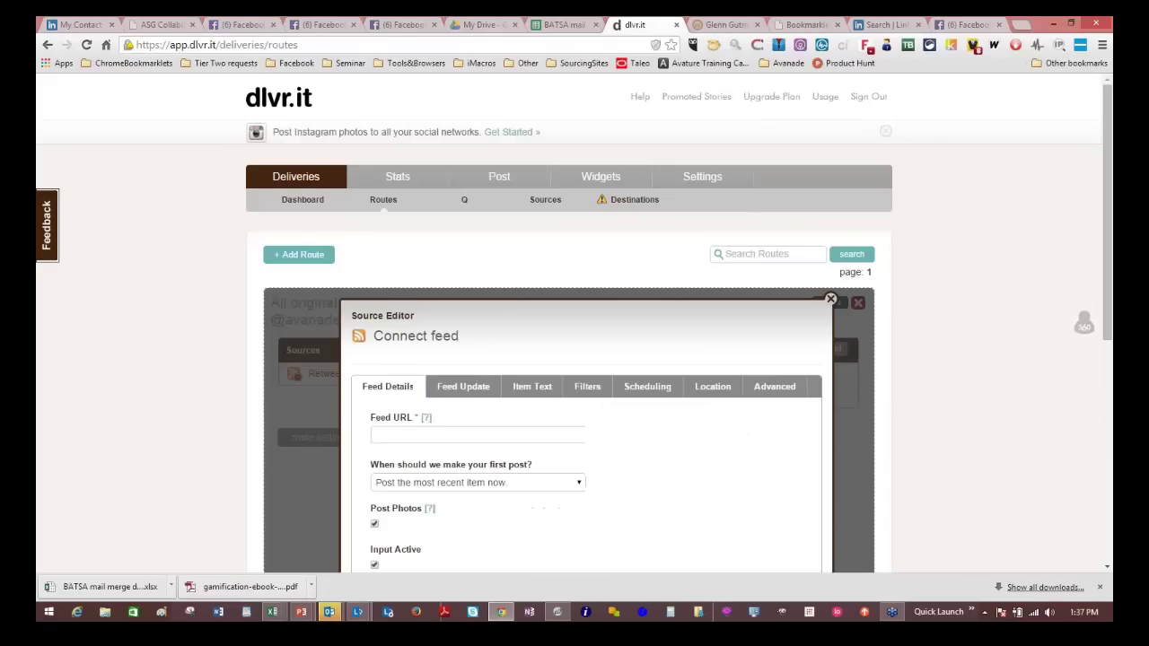
pyautogui.click(480, 435)
pyautogui.hotkey('ctrl', 'v')
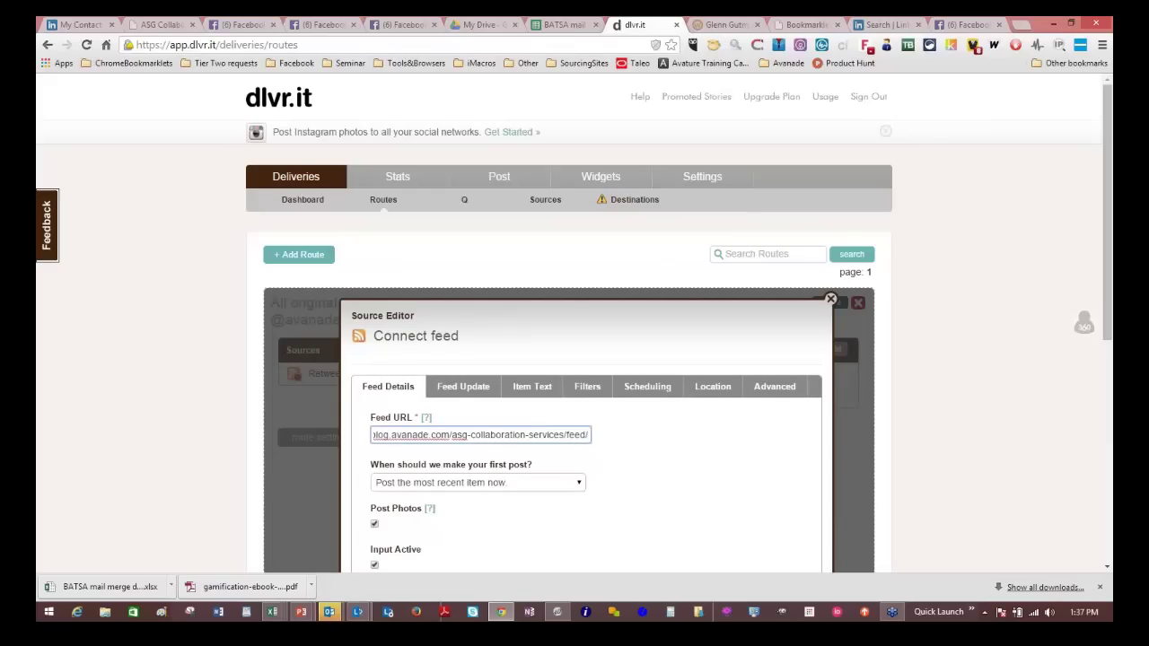
# Step: Set the new feed's update period to once a day
pyautogui.click(463, 386)
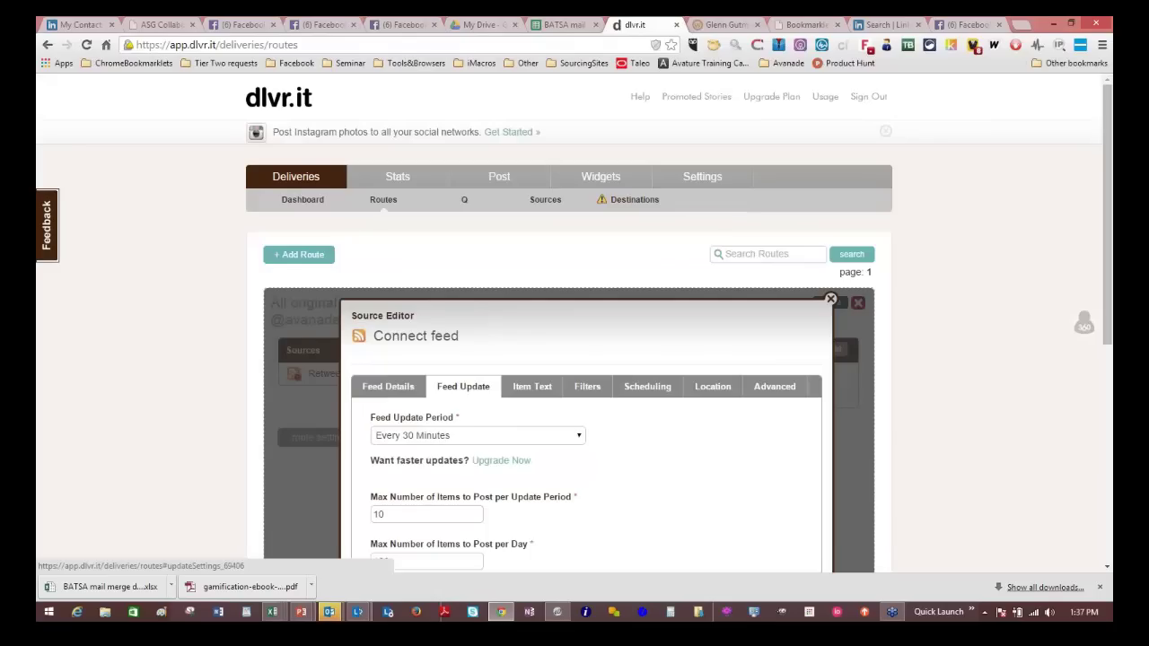
pyautogui.scroll(-3, 574, 359)
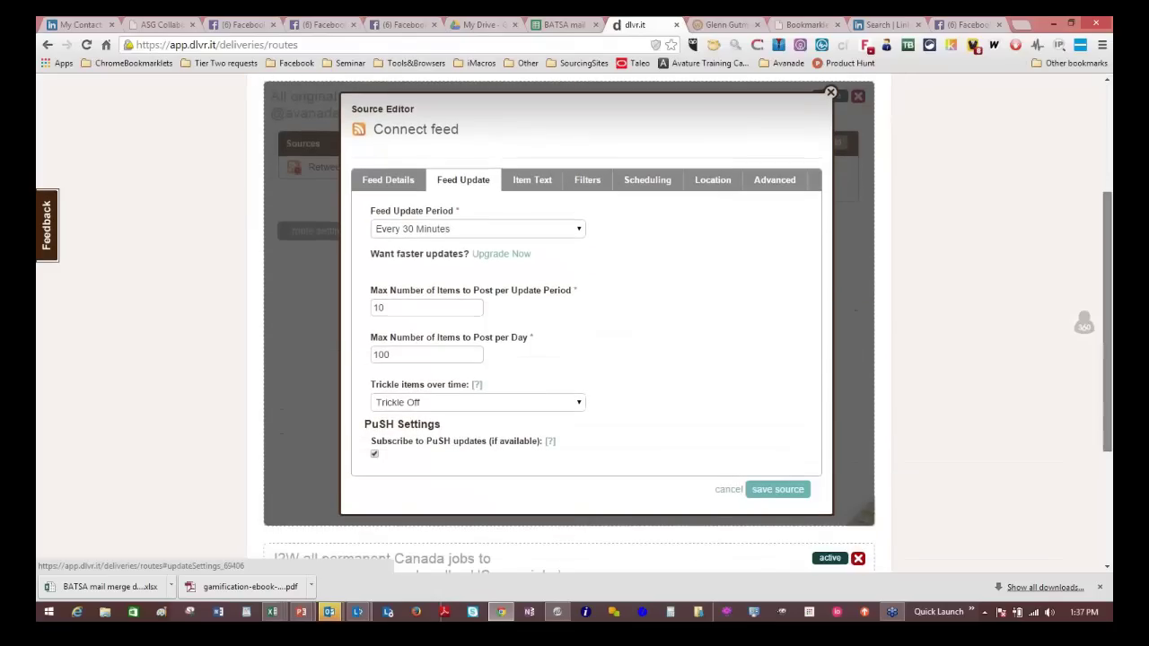
pyautogui.click(478, 229)
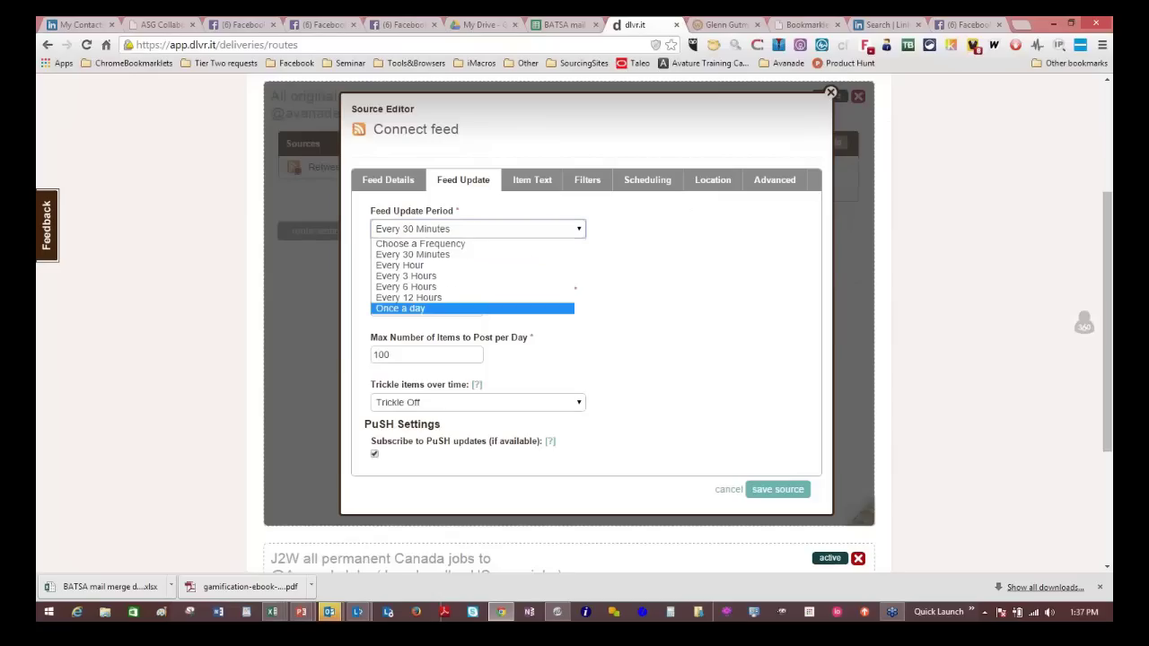
pyautogui.press('Escape')
pyautogui.hotkey('alt', 'Down')
pyautogui.press('Down')
pyautogui.press('Down')
pyautogui.press('Down')
pyautogui.press('Down')
pyautogui.press('Down')
pyautogui.press('Return')
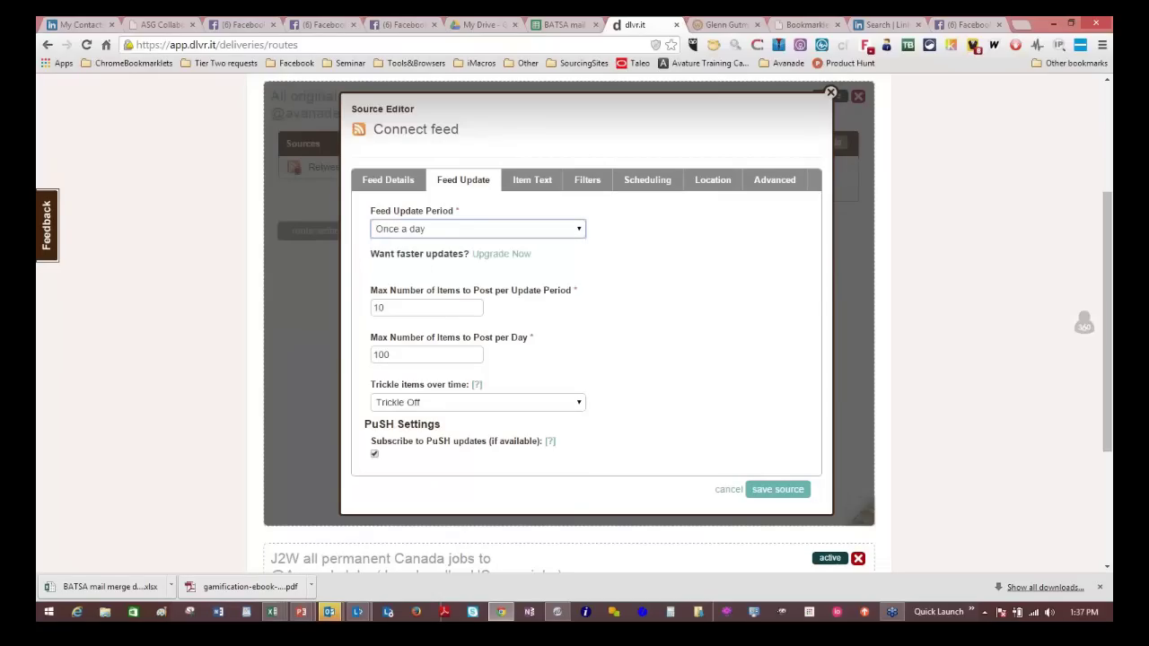
# Step: Limit the feed to 1 item per update period and 2 items per day
pyautogui.click(385, 308)
pyautogui.press('BackSpace')
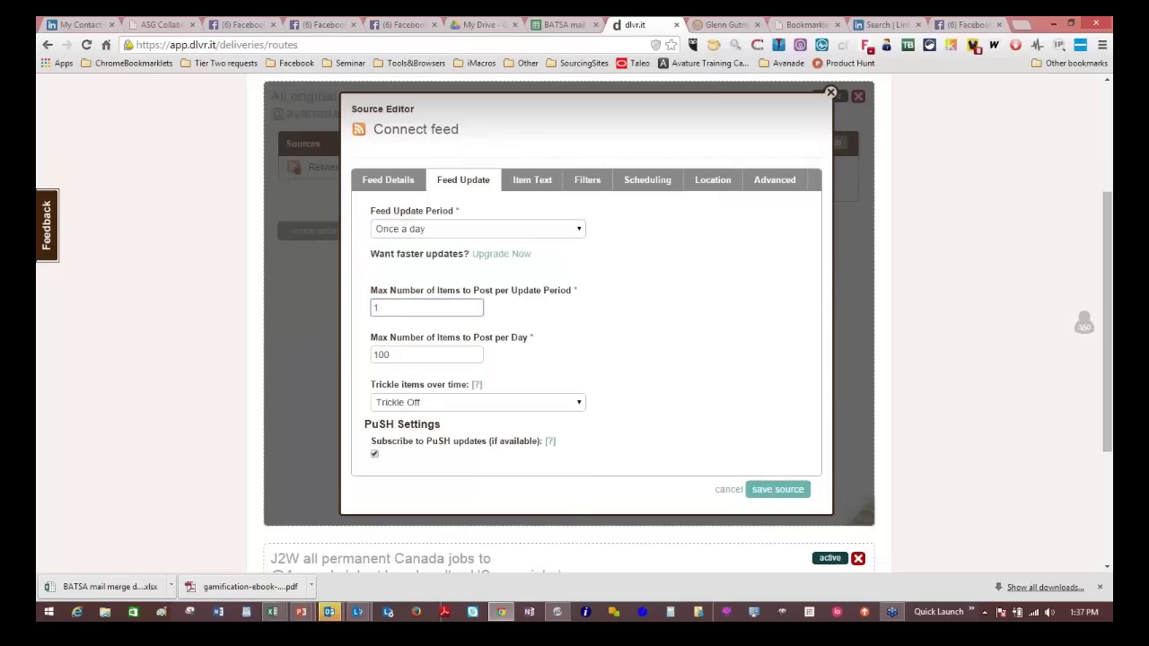
pyautogui.click(390, 354)
pyautogui.hotkey('shift', 'Left')
pyautogui.hotkey('shift', 'Left')
pyautogui.hotkey('shift', 'Left')
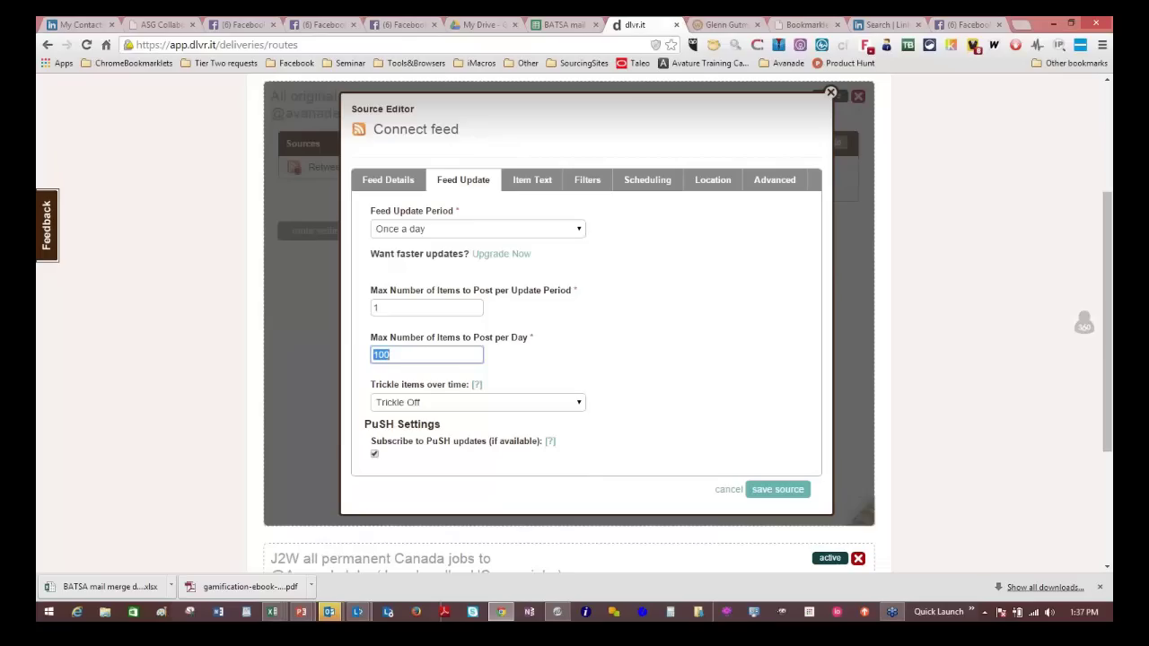
pyautogui.write('2')
# Step: Check the feed's item text options for prefix, suffix and find-and-replace rules, and save the source
pyautogui.click(533, 180)
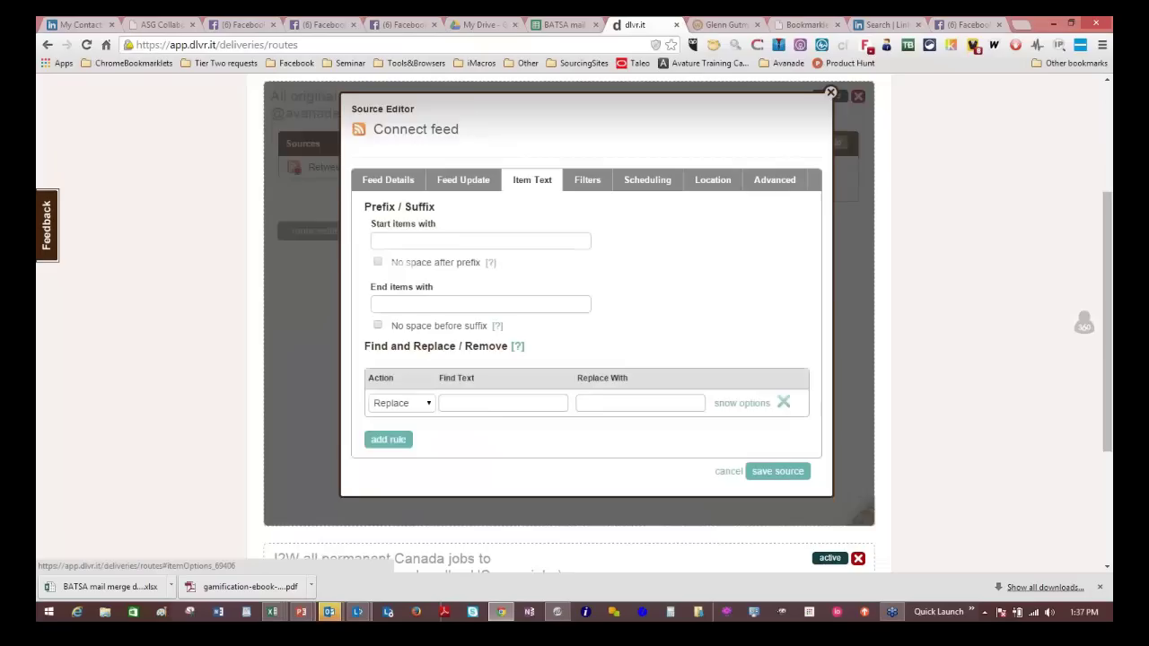
pyautogui.scroll(1, 569, 323)
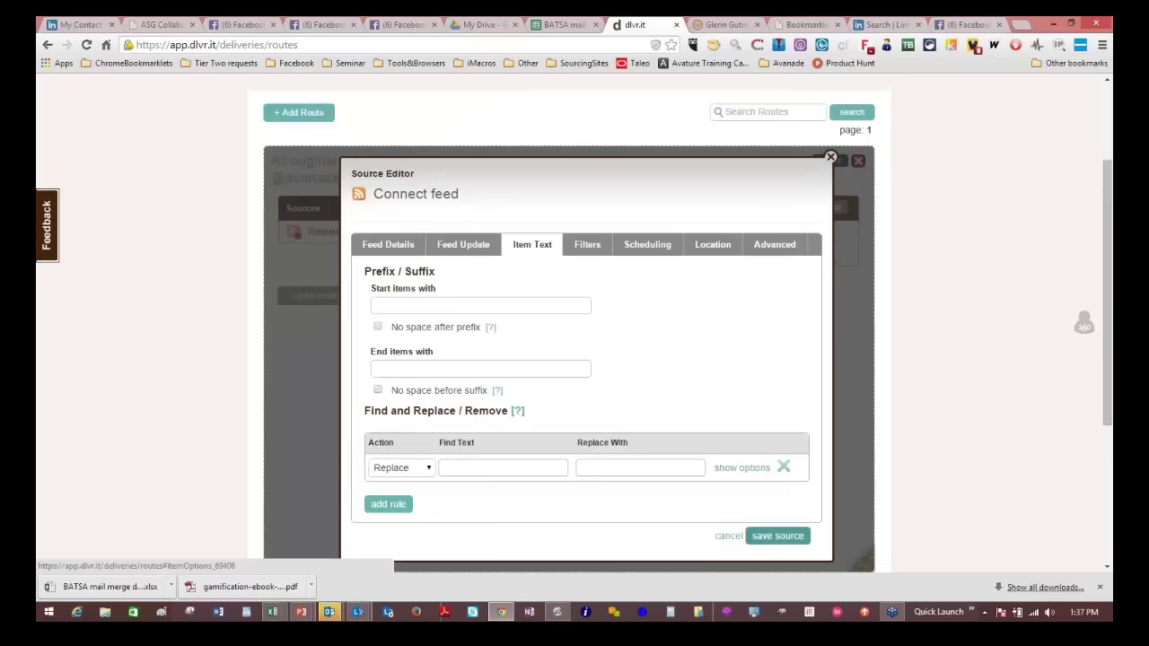
pyautogui.click(777, 536)
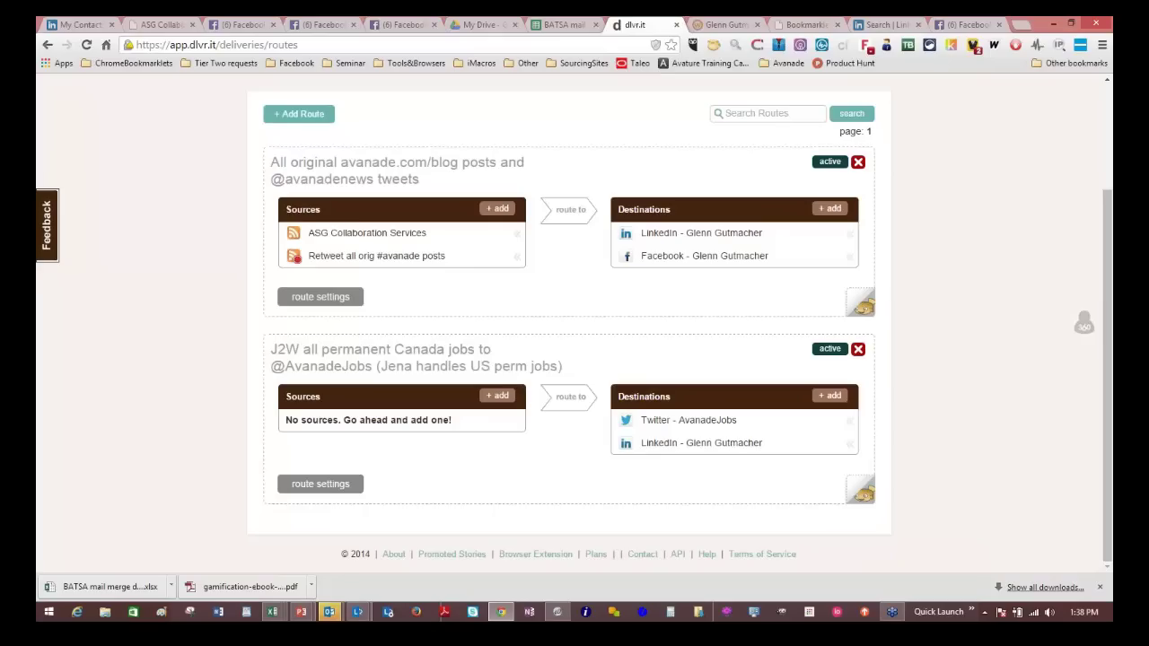
# Step: Switch back to the slide show and advance to slide "10. X-raying Associations and Virtual Communities (MeetUps, etc.)"
pyautogui.hotkey('alt', 'Tab')
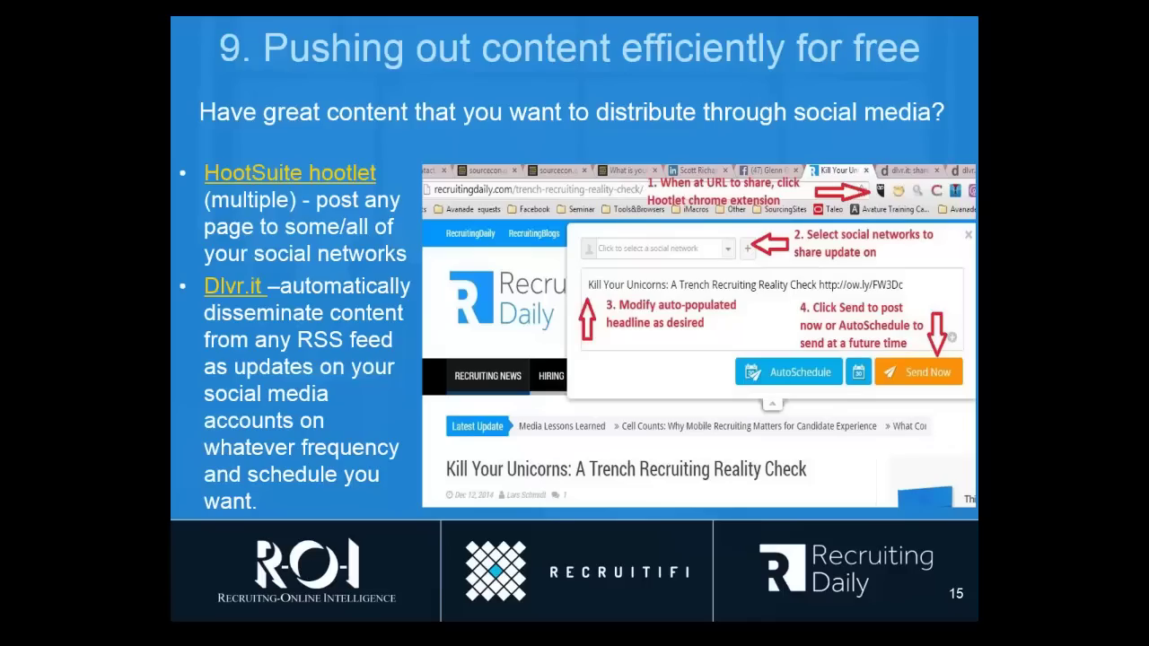
pyautogui.press('pagedown')
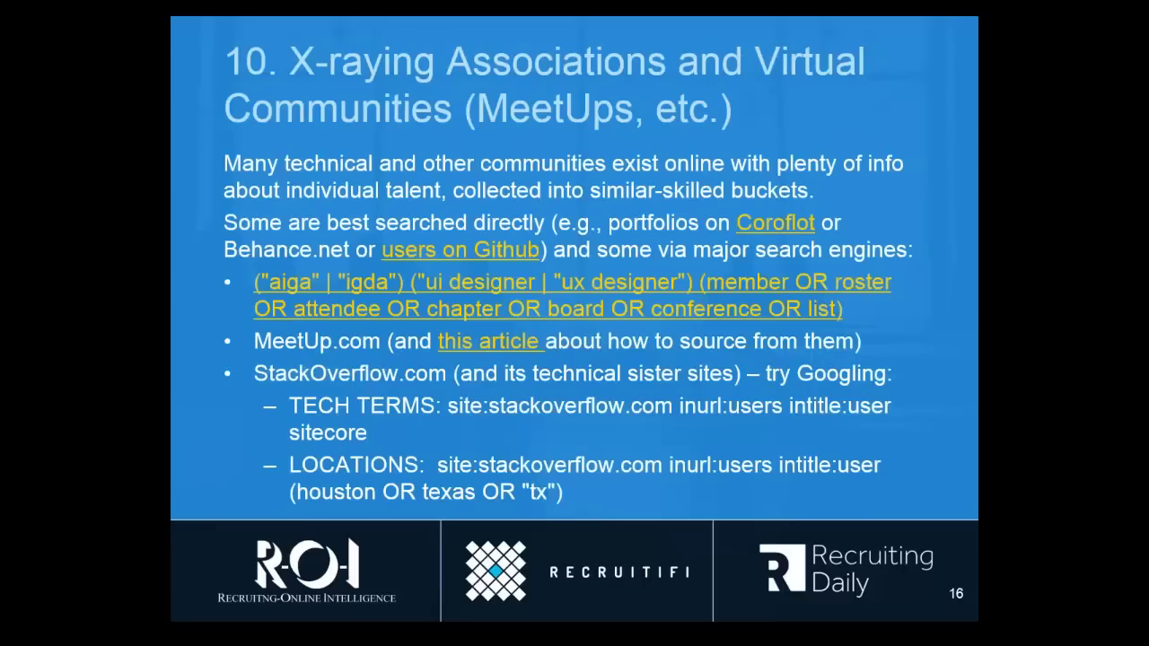